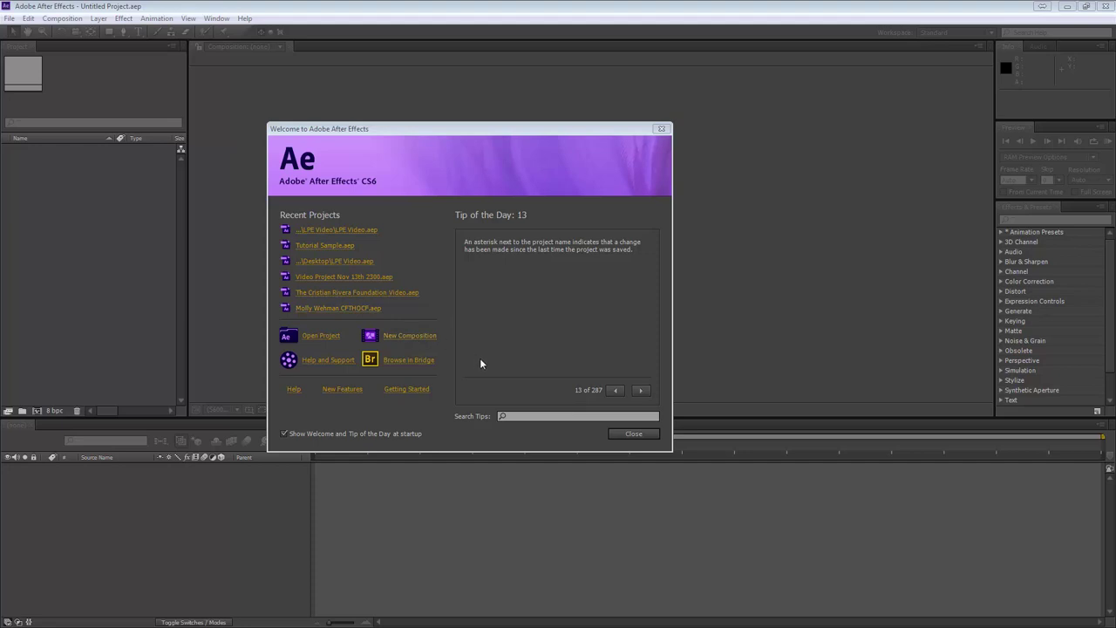
Step: Dismiss the welcome screen and create a new empty project
click(631, 436)
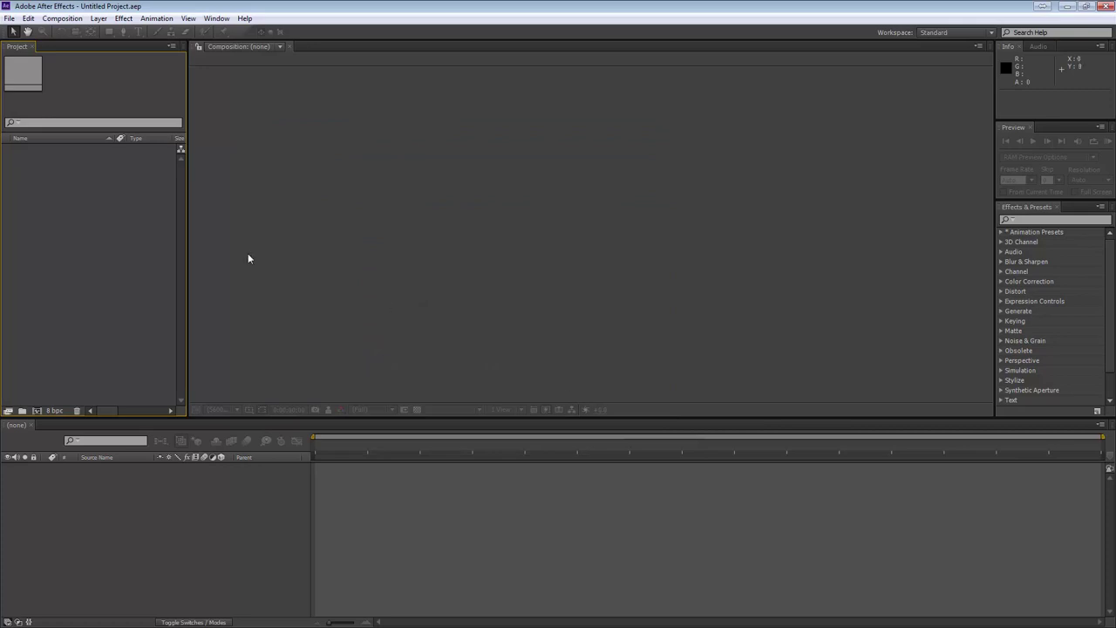
click(9, 19)
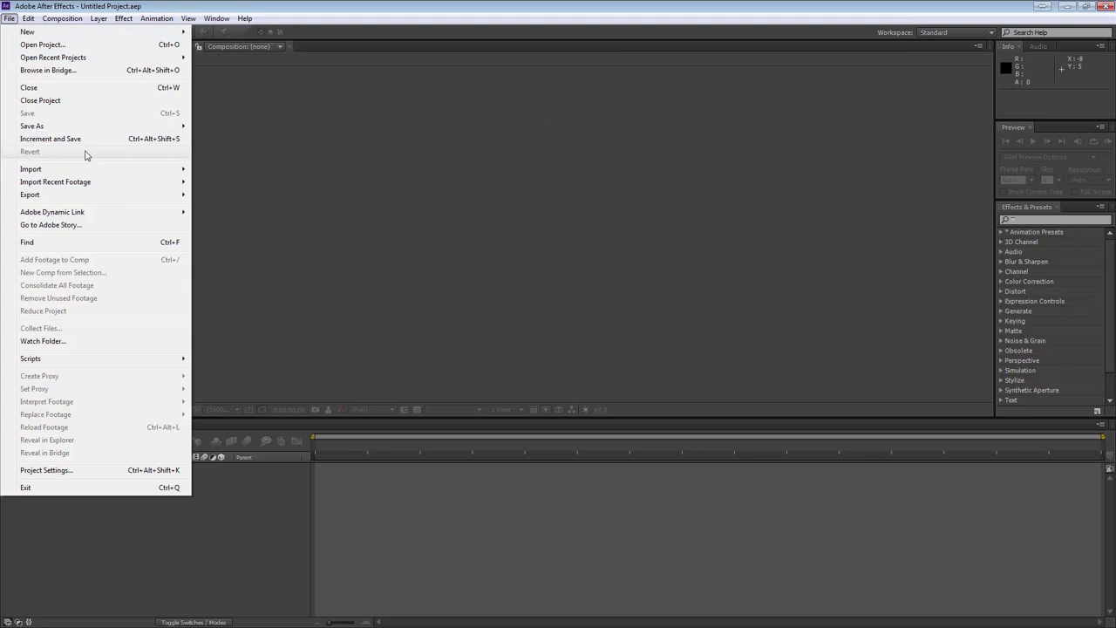
mouse_move(88, 34)
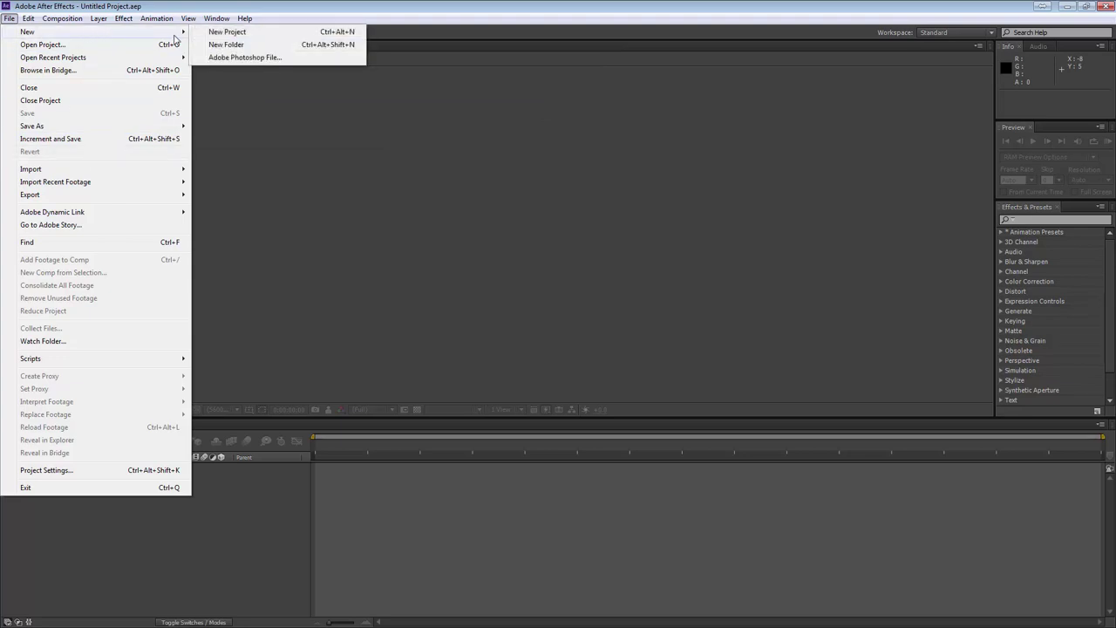
click(227, 33)
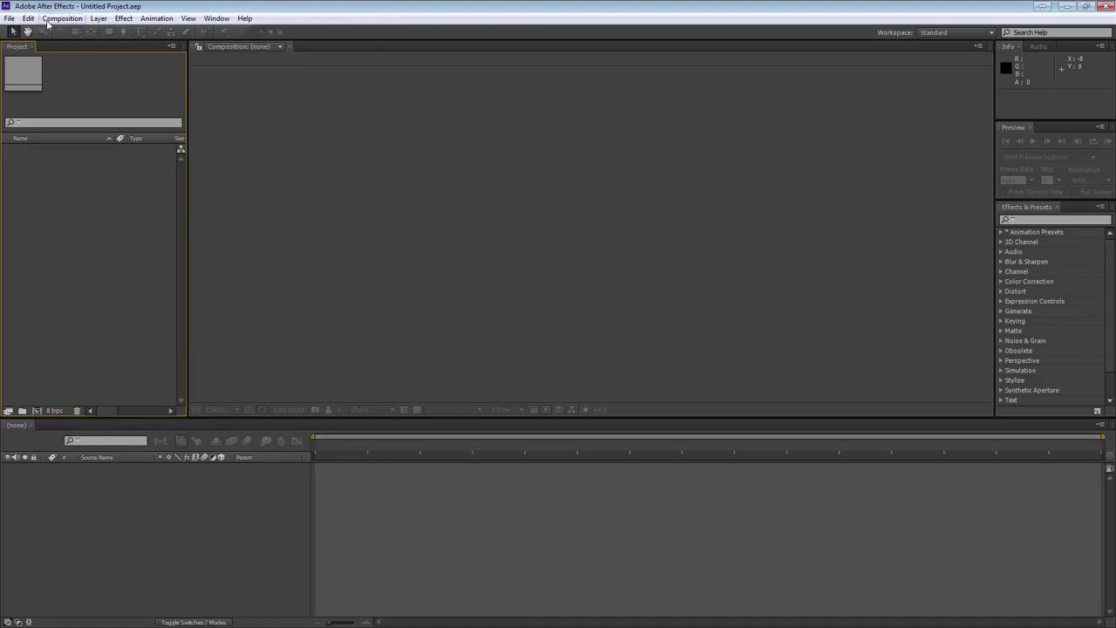
click(10, 19)
mouse_move(26, 33)
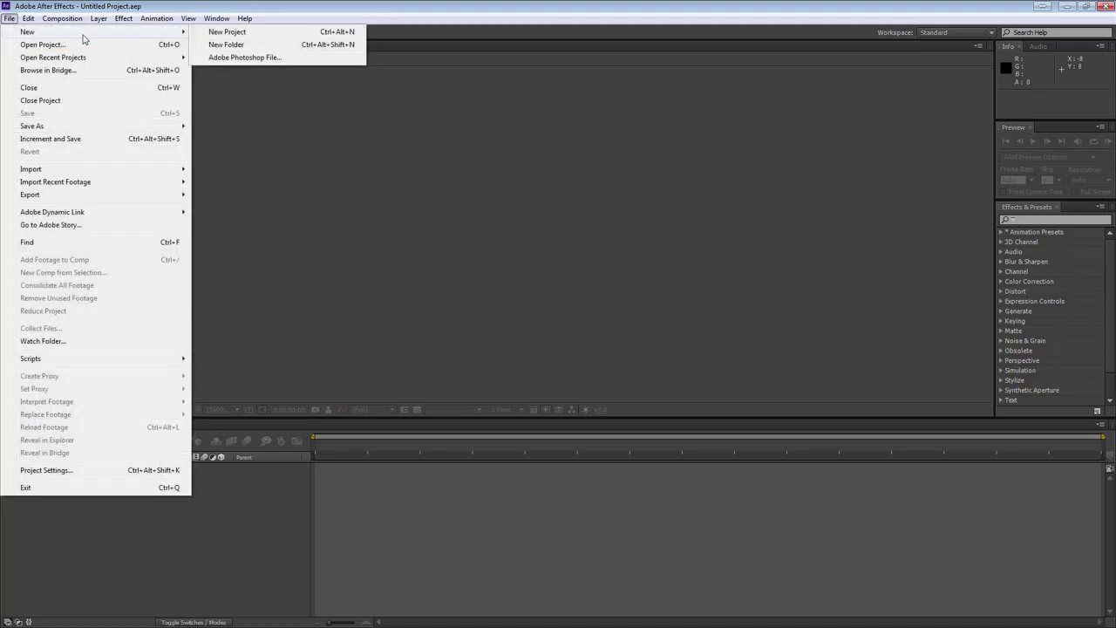
click(214, 33)
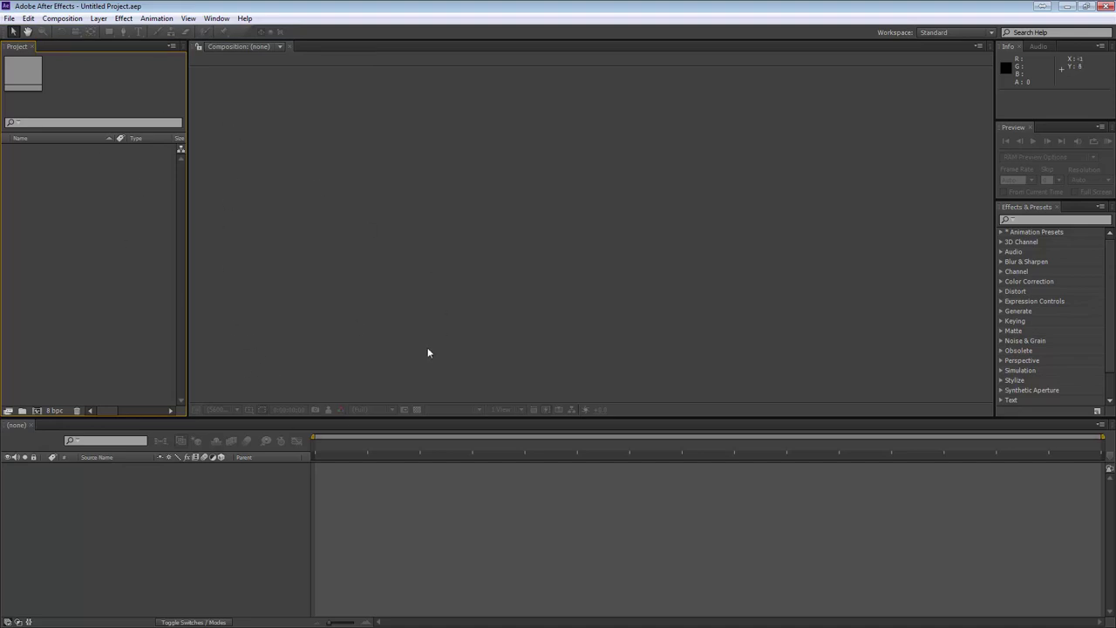
Step: Start a new composition and set its resolution to Full, trying Half first
click(72, 21)
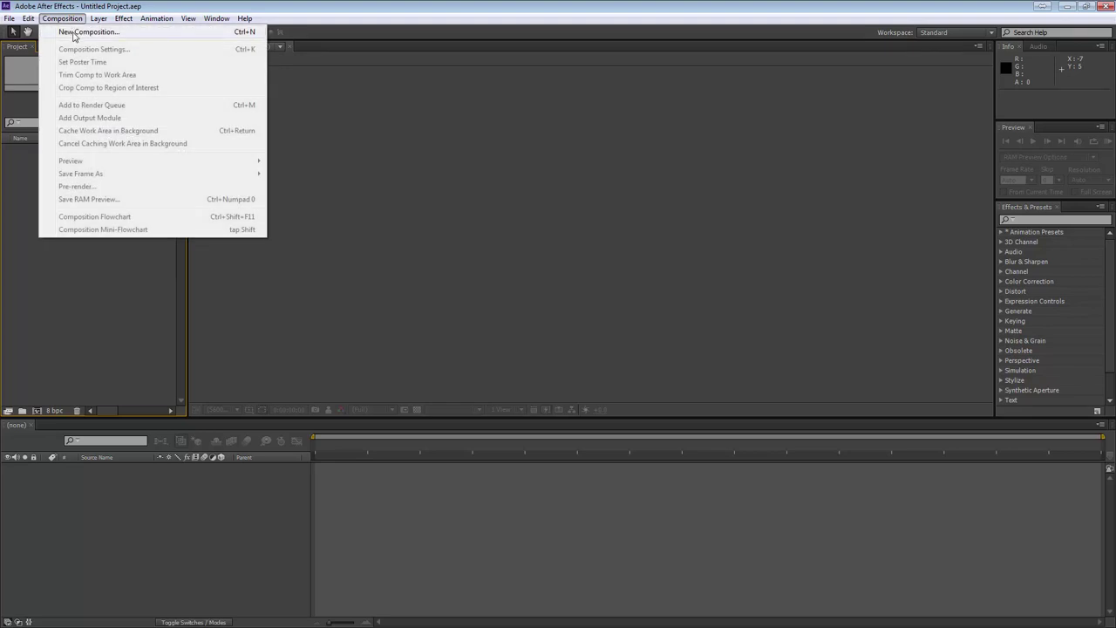
click(73, 33)
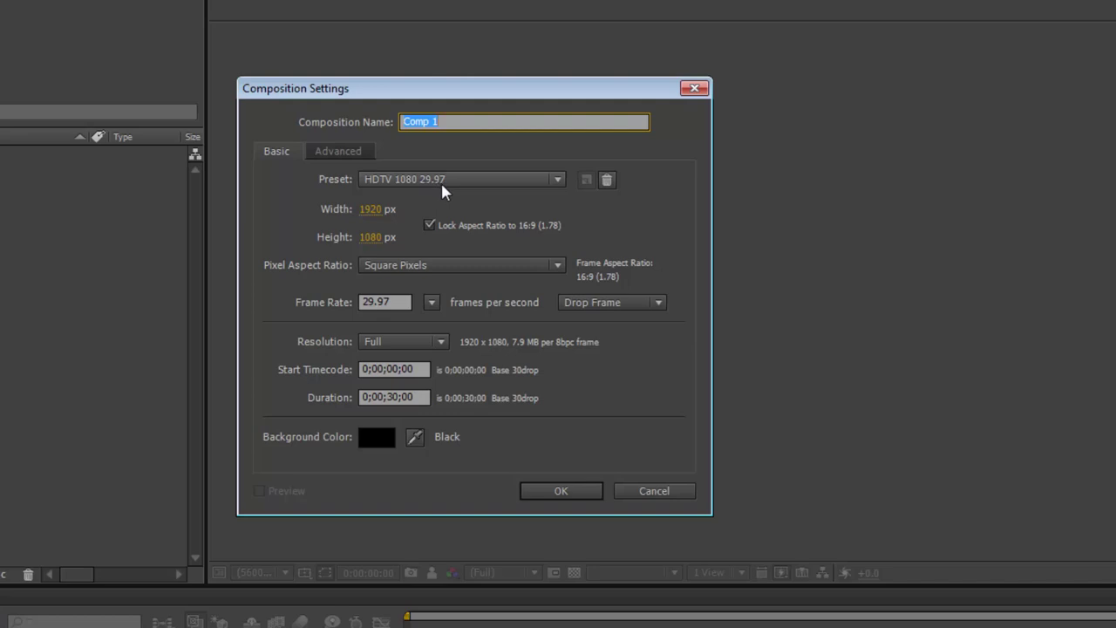
click(428, 346)
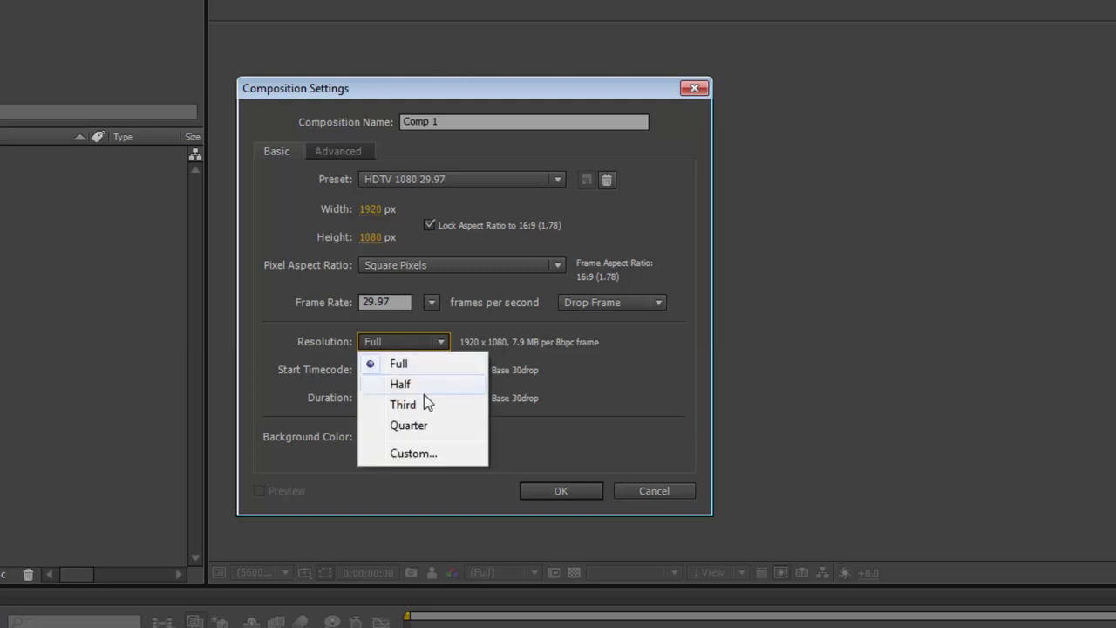
click(420, 389)
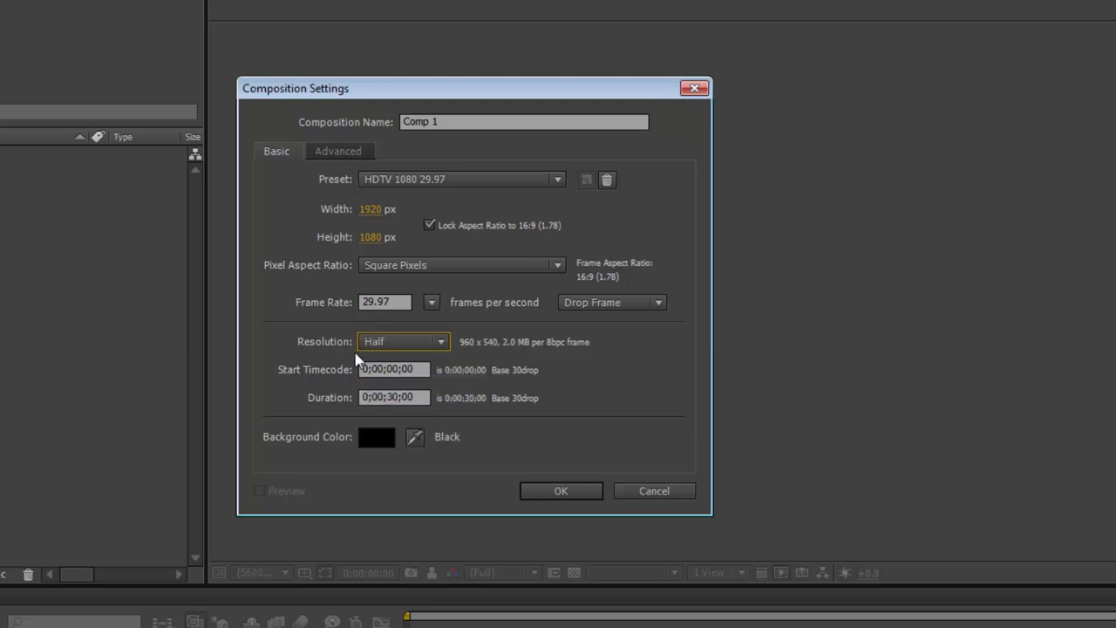
click(415, 348)
click(410, 362)
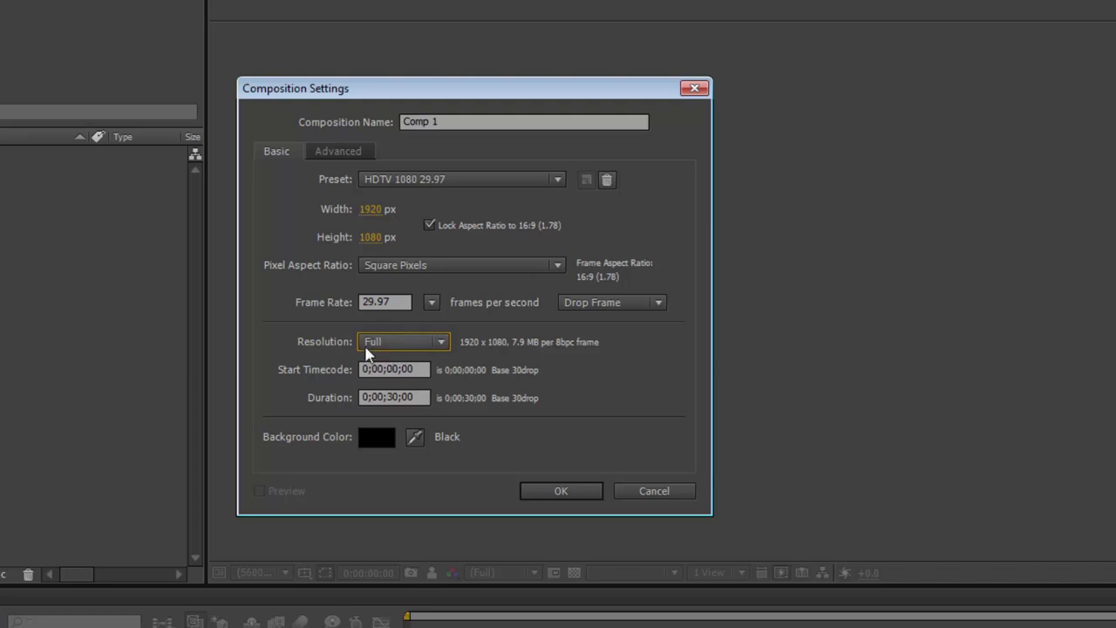
Step: Set the duration to 30 seconds, name the composition "Sample for Class" and create it
click(388, 398)
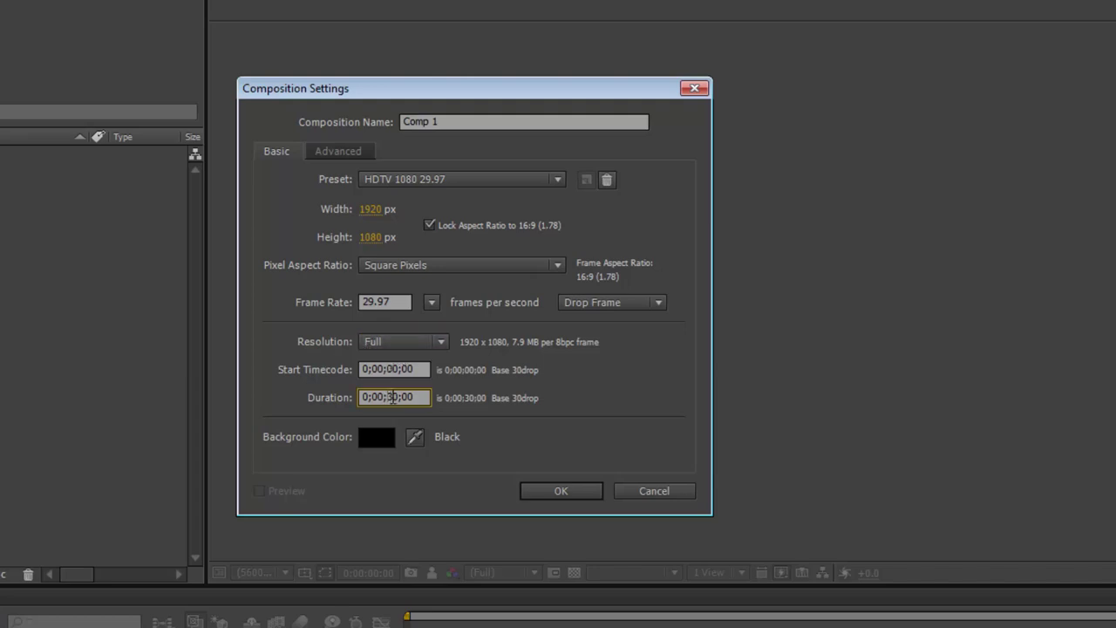
drag(386, 398, 400, 399)
text(30)
click(445, 123)
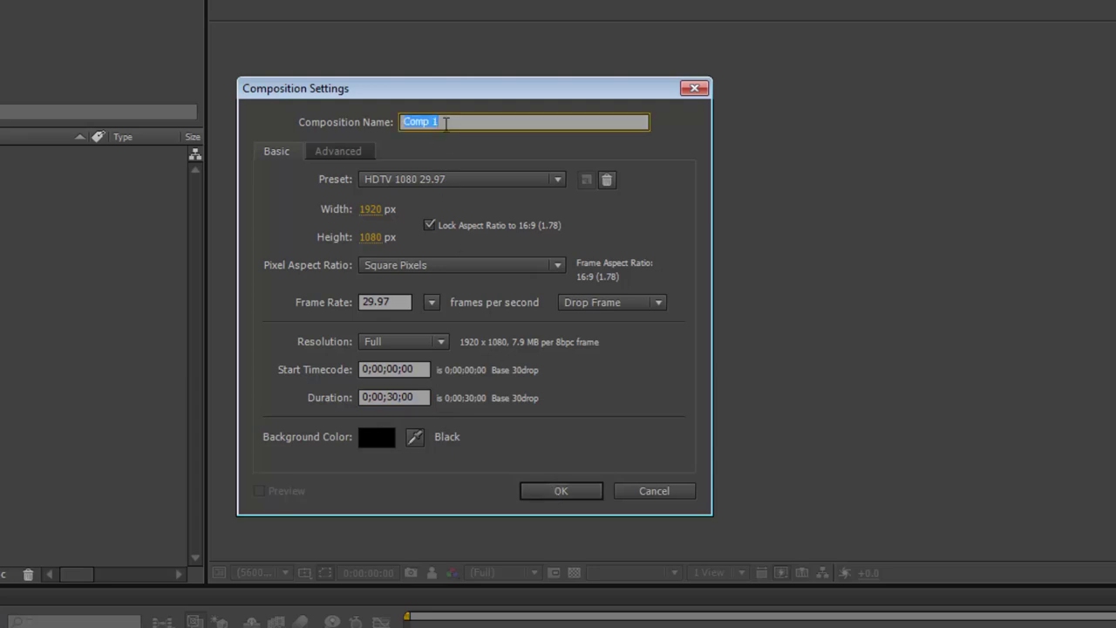
text(Sample for Class)
key(Return)
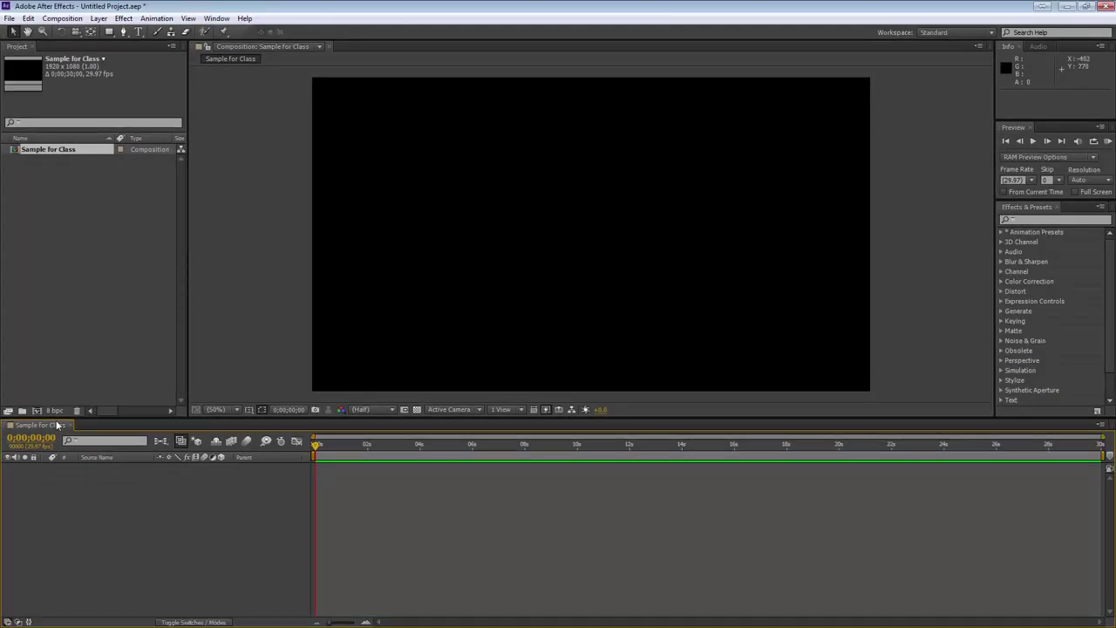
Step: Reopen the settings of the Sample for Class composition for review and close them without changes
right_click(31, 430)
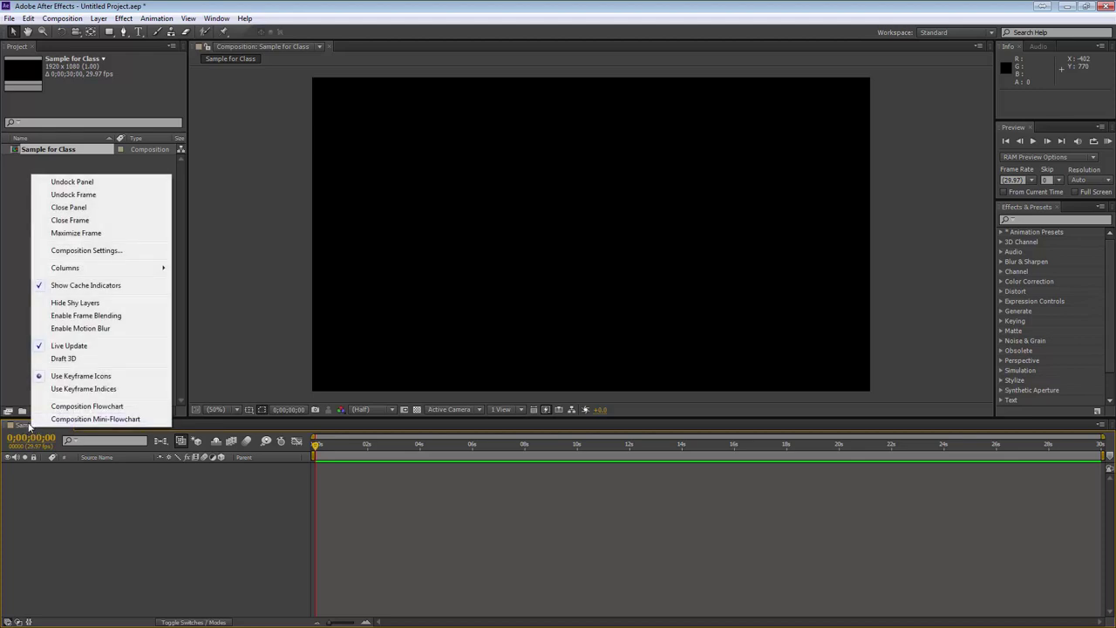
click(28, 431)
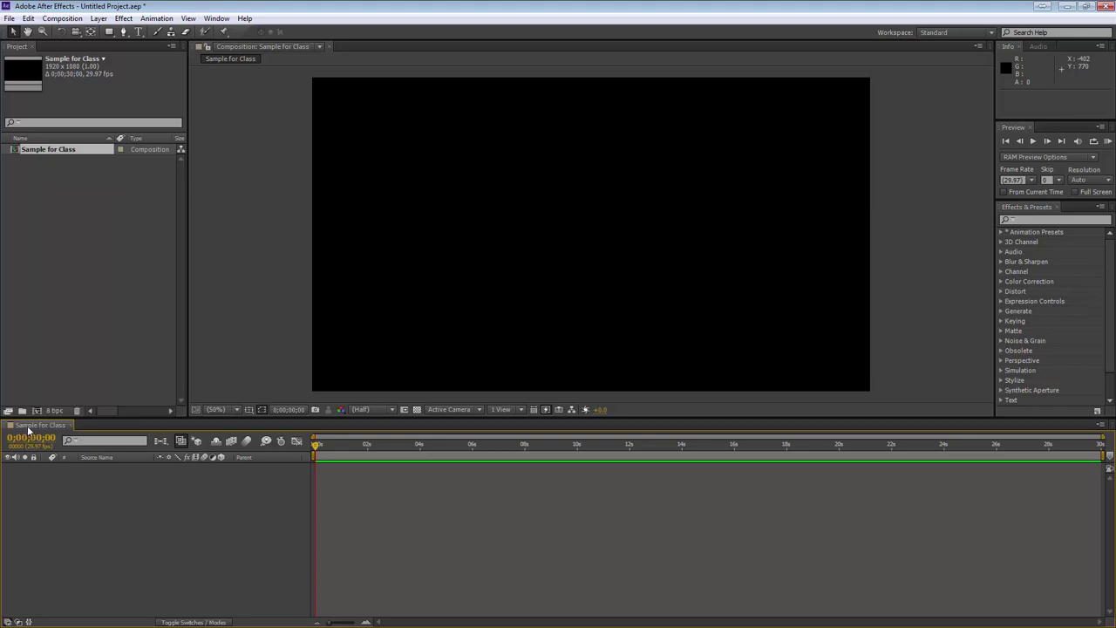
click(48, 152)
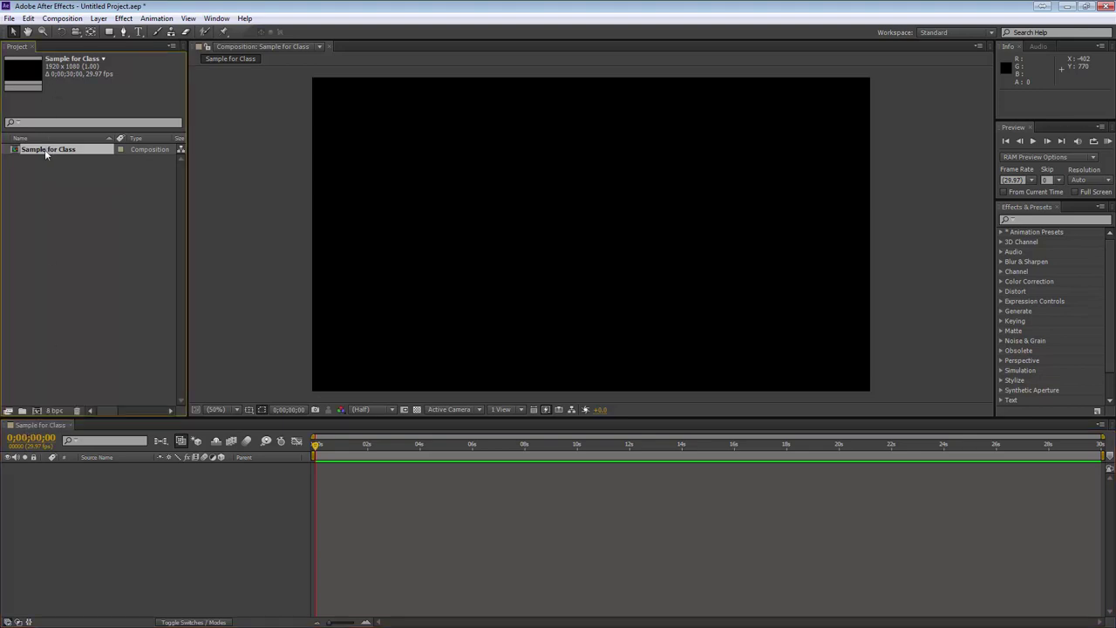
right_click(47, 154)
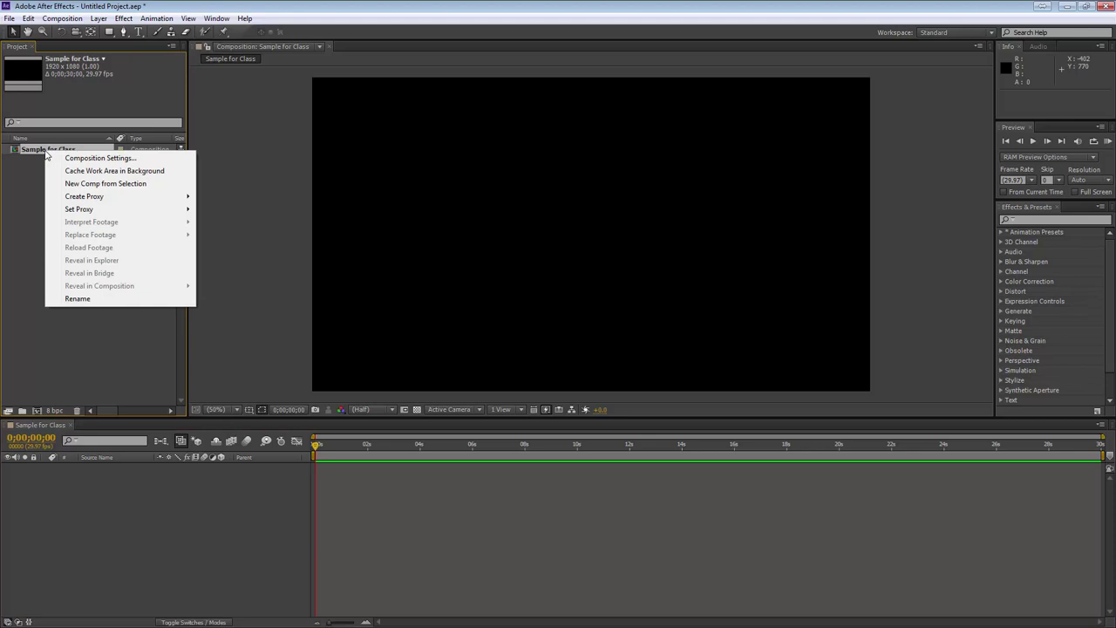
click(61, 159)
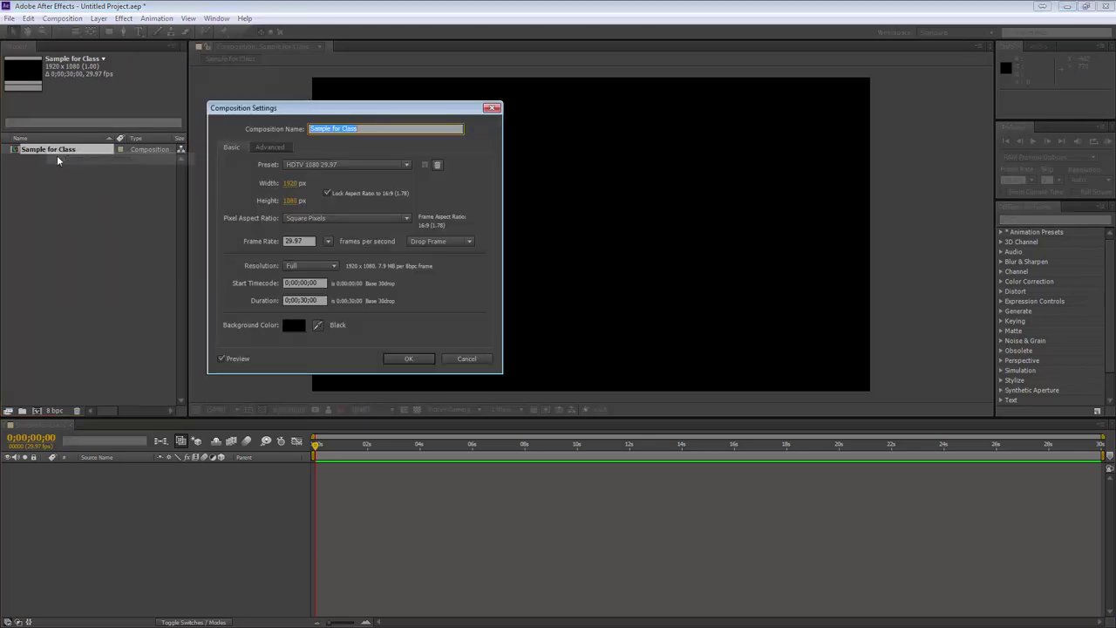
click(477, 357)
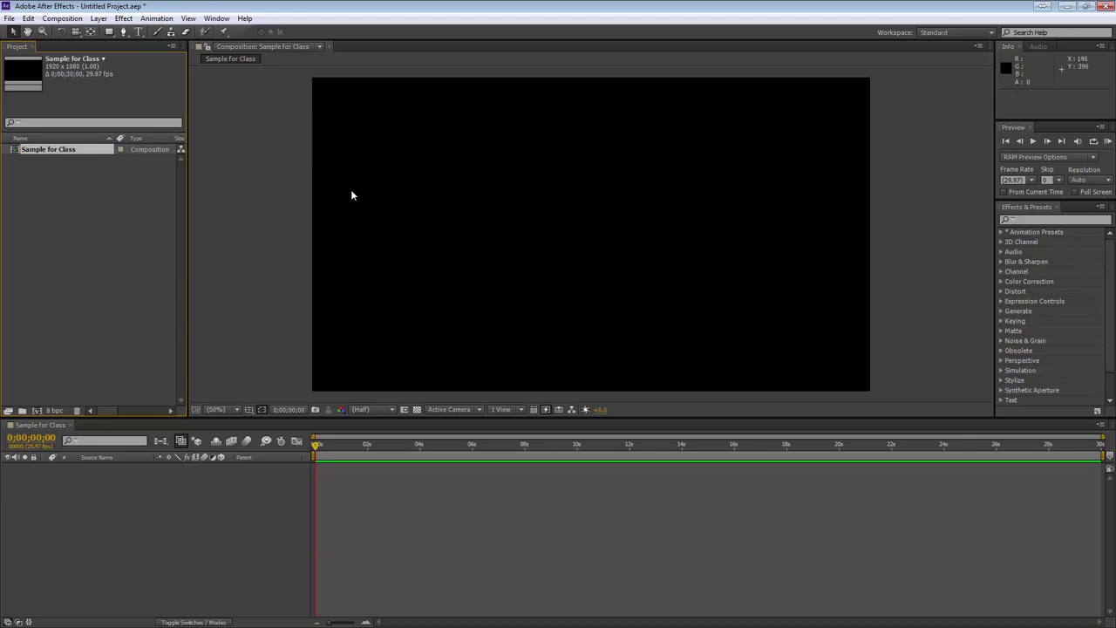
click(216, 18)
mouse_move(262, 33)
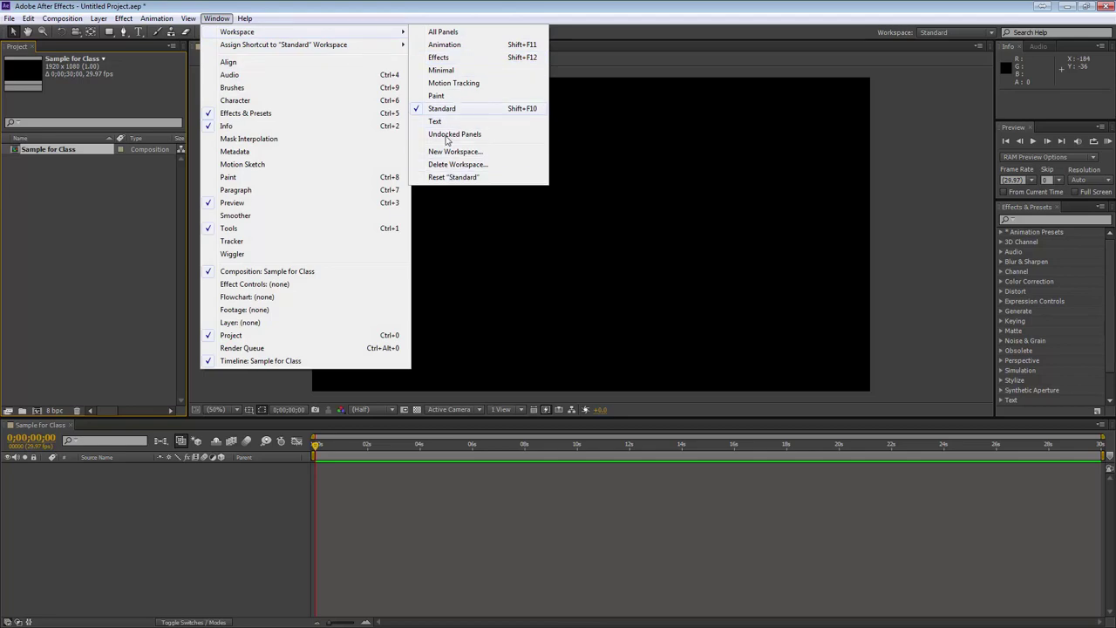
click(218, 21)
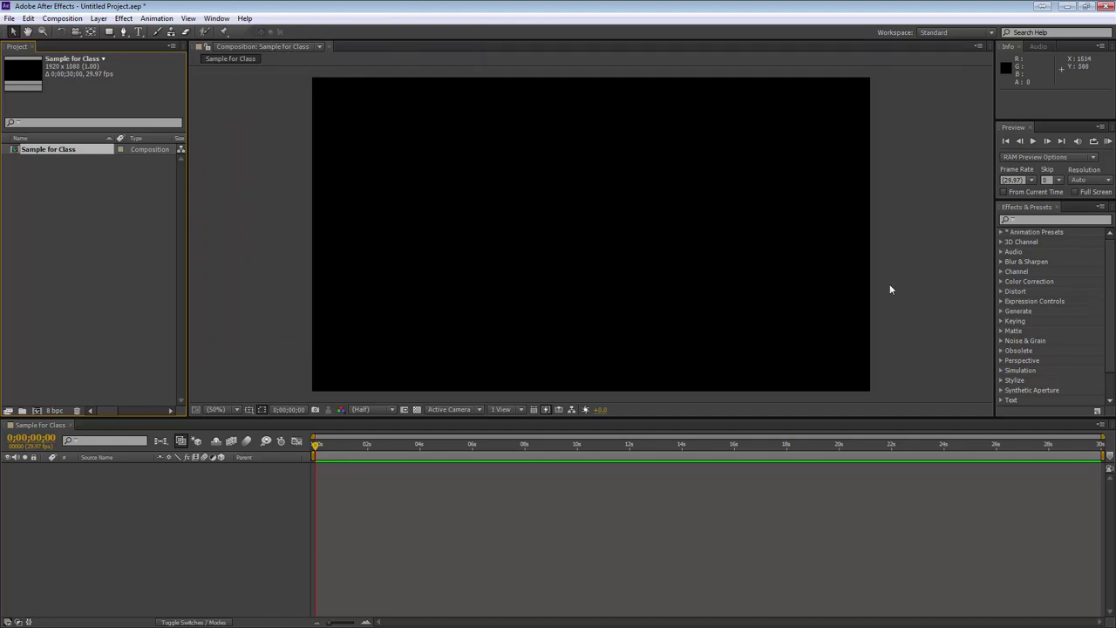
Step: Add the Character panel to the workspace and bring Effects & Presets back in front of it
click(189, 18)
mouse_move(209, 19)
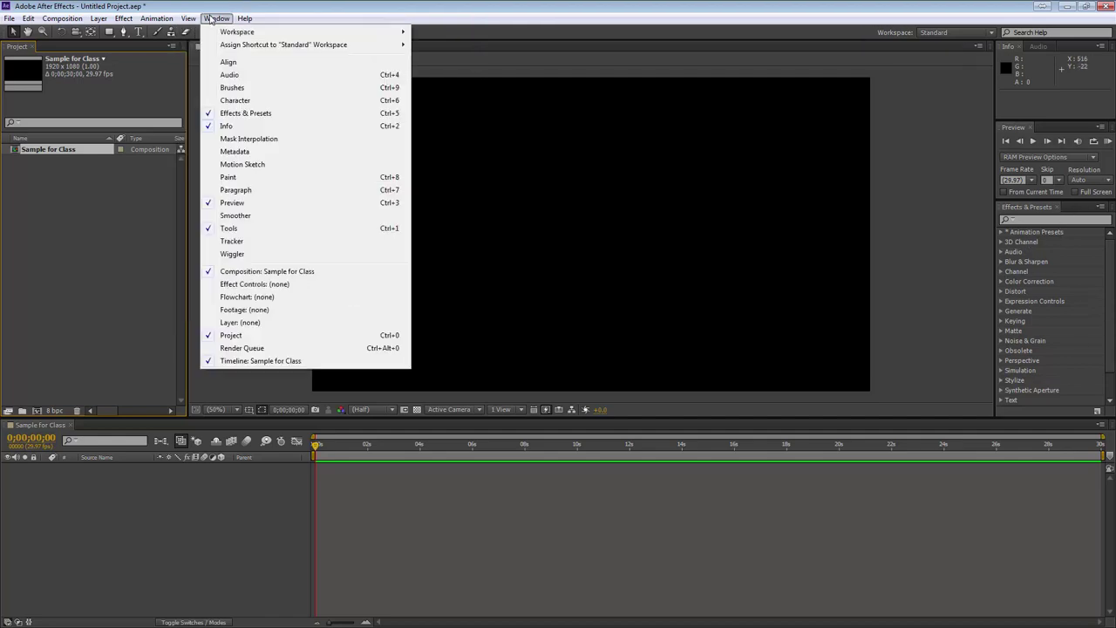
click(244, 100)
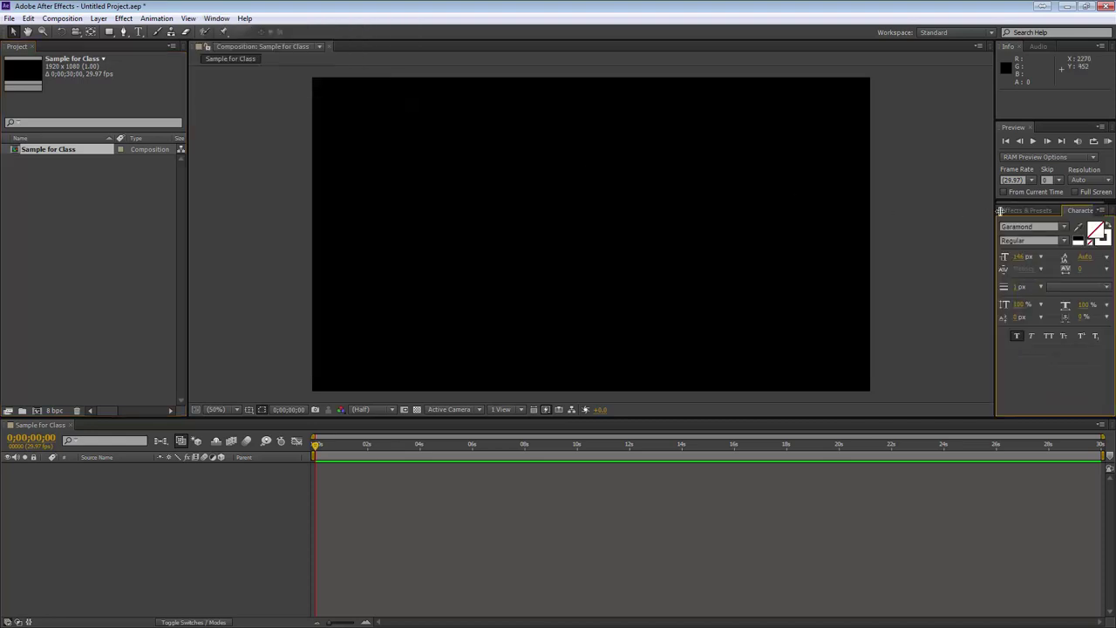
click(1035, 211)
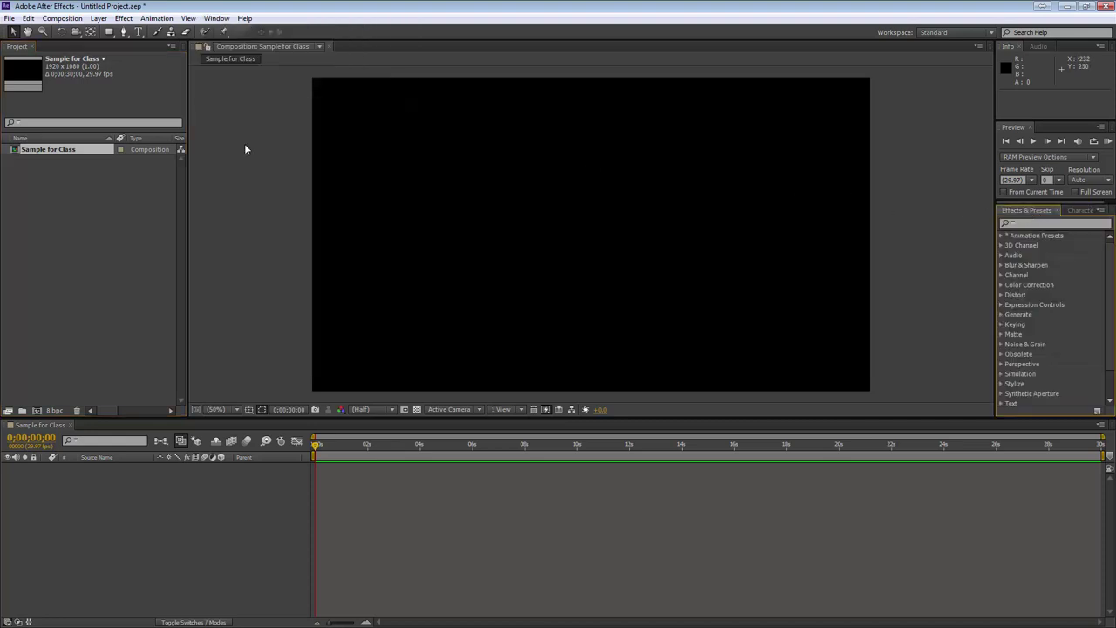
Step: Add the Effect Controls panel to the workspace and bring the Project panel back in front of it
click(188, 18)
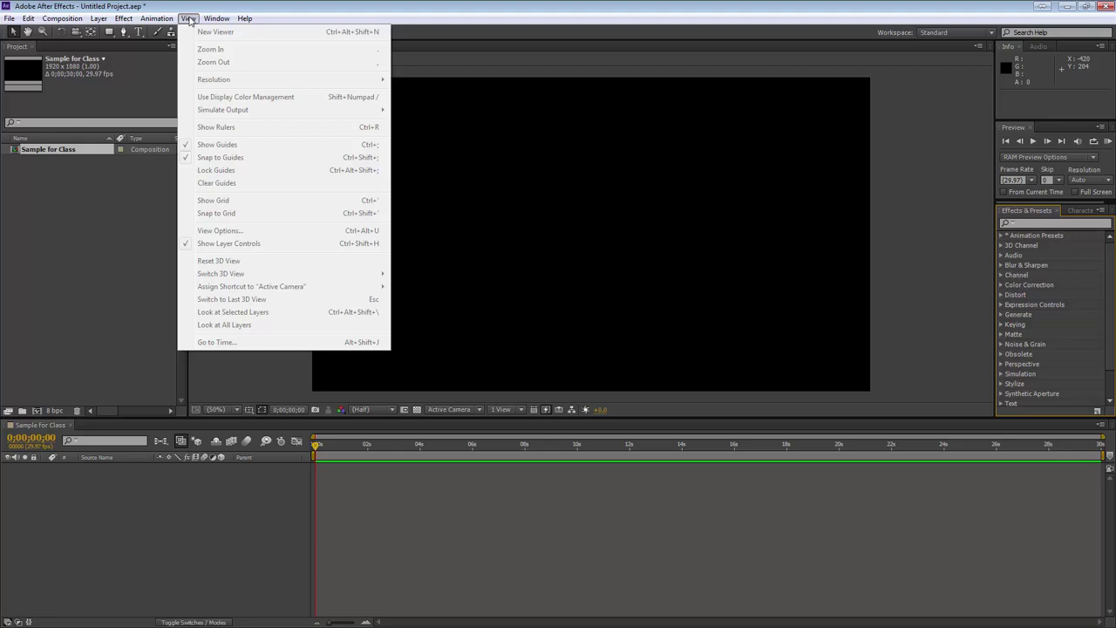
mouse_move(216, 18)
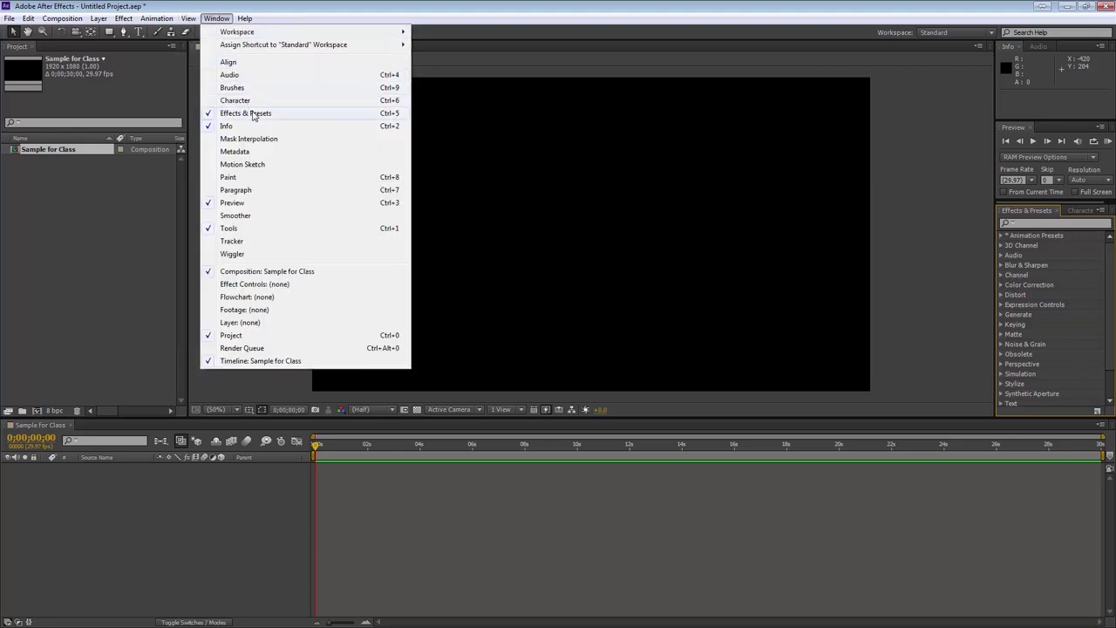
click(254, 284)
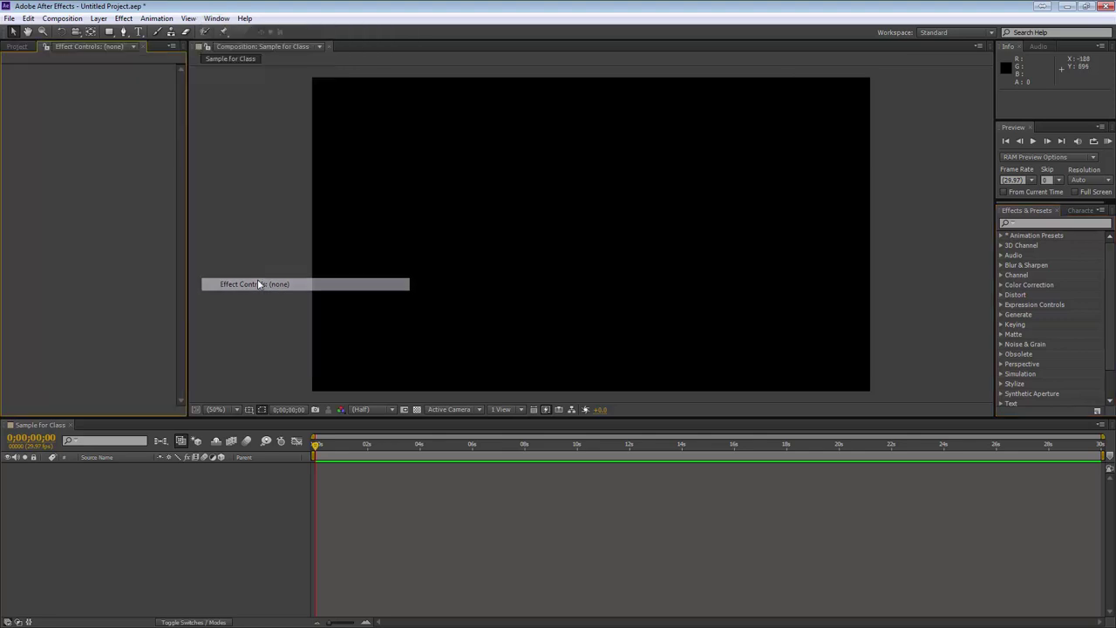
click(20, 47)
click(66, 46)
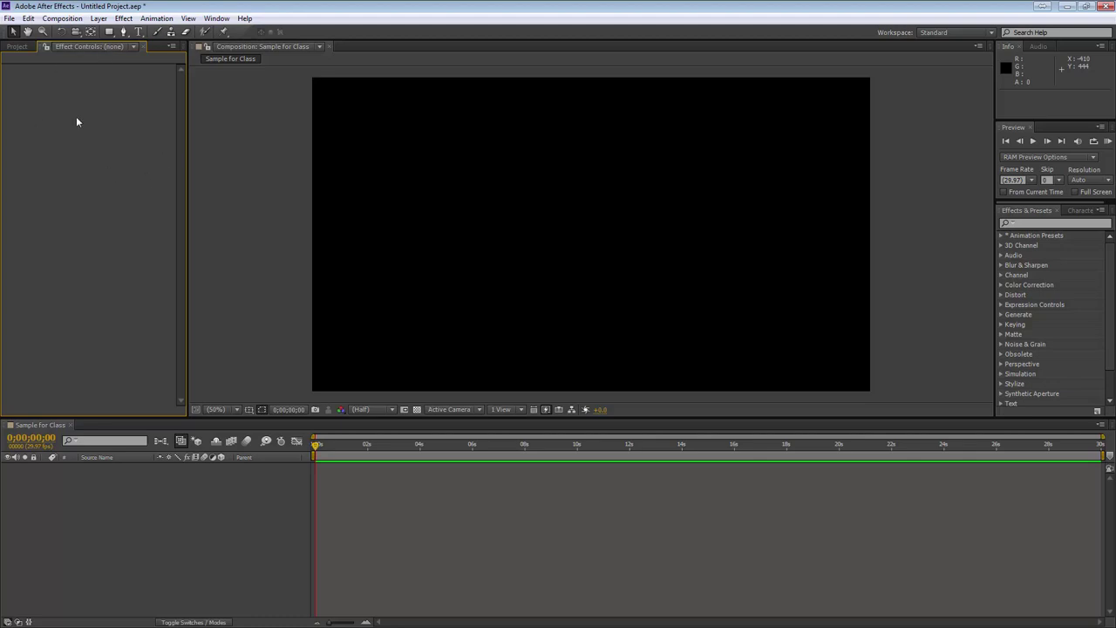
click(14, 48)
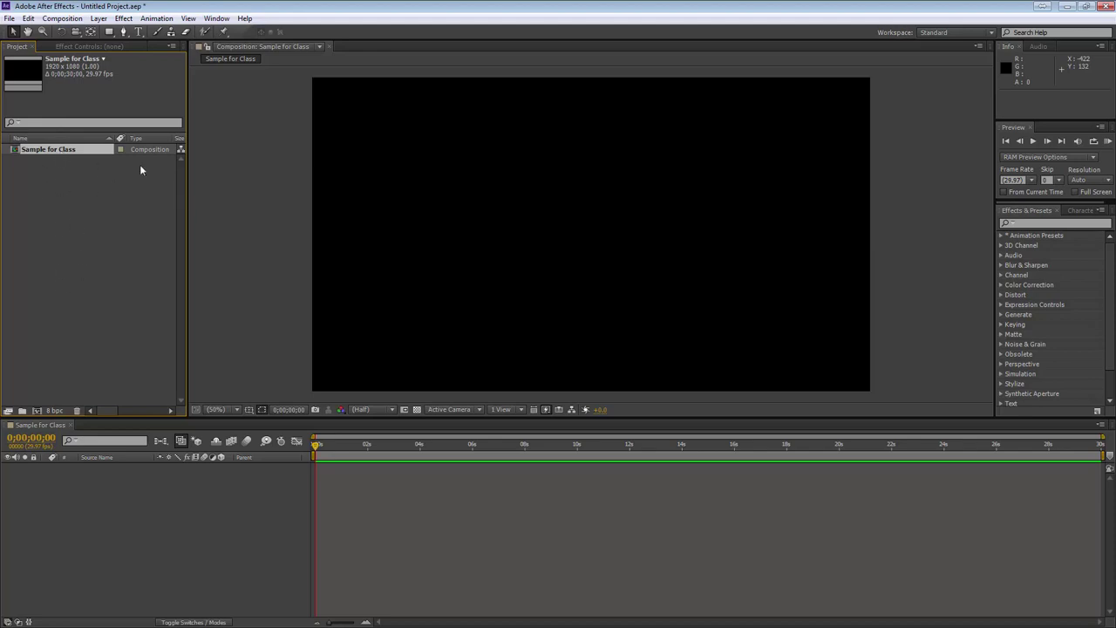
Step: Open the file import dialog from the project's empty area and close it without importing anything
double_click(70, 210)
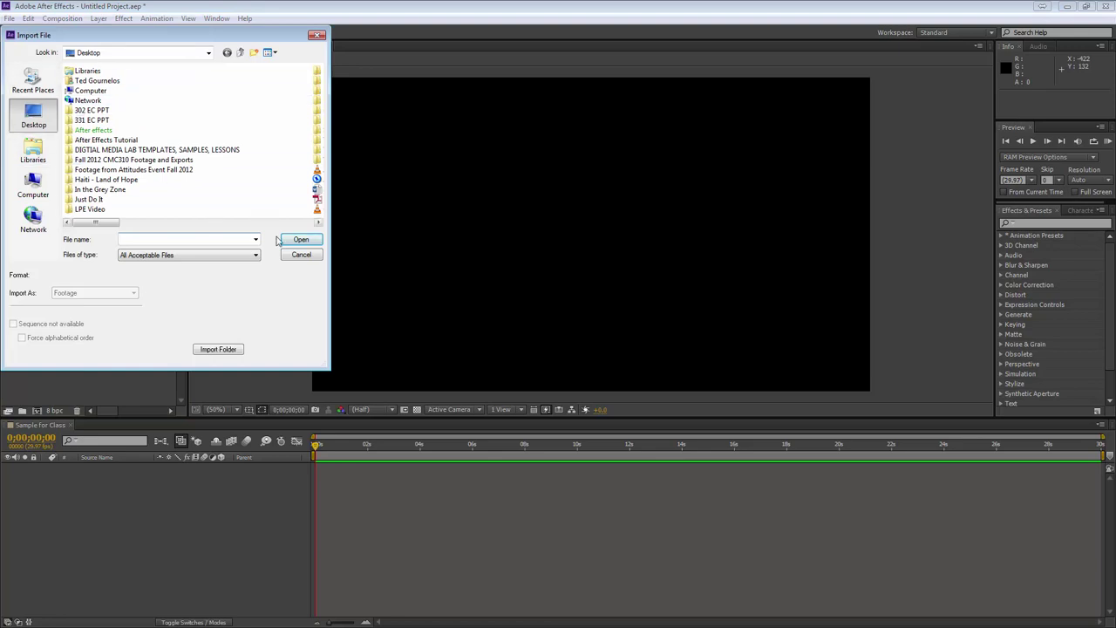
click(298, 255)
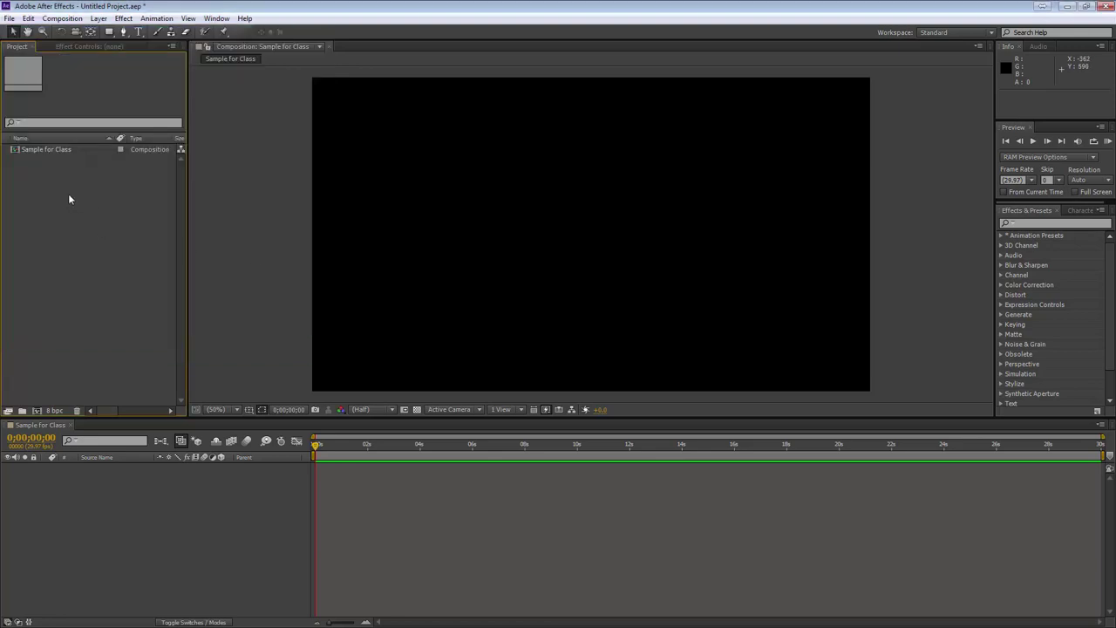
Step: Set the composition viewer's preview resolution to Auto
click(219, 175)
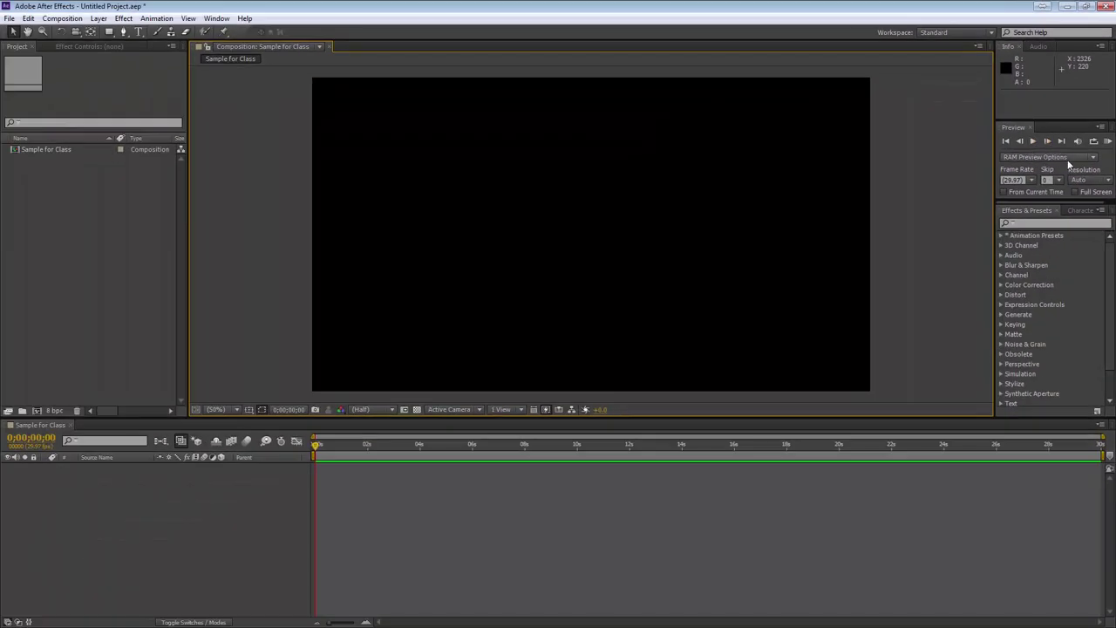
click(383, 411)
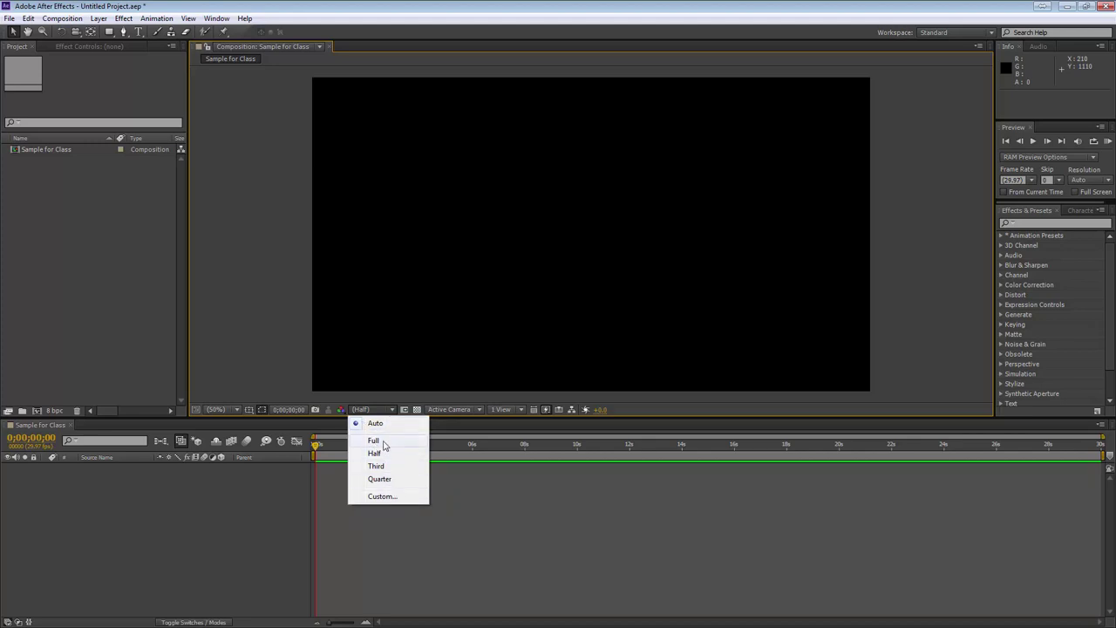
click(373, 423)
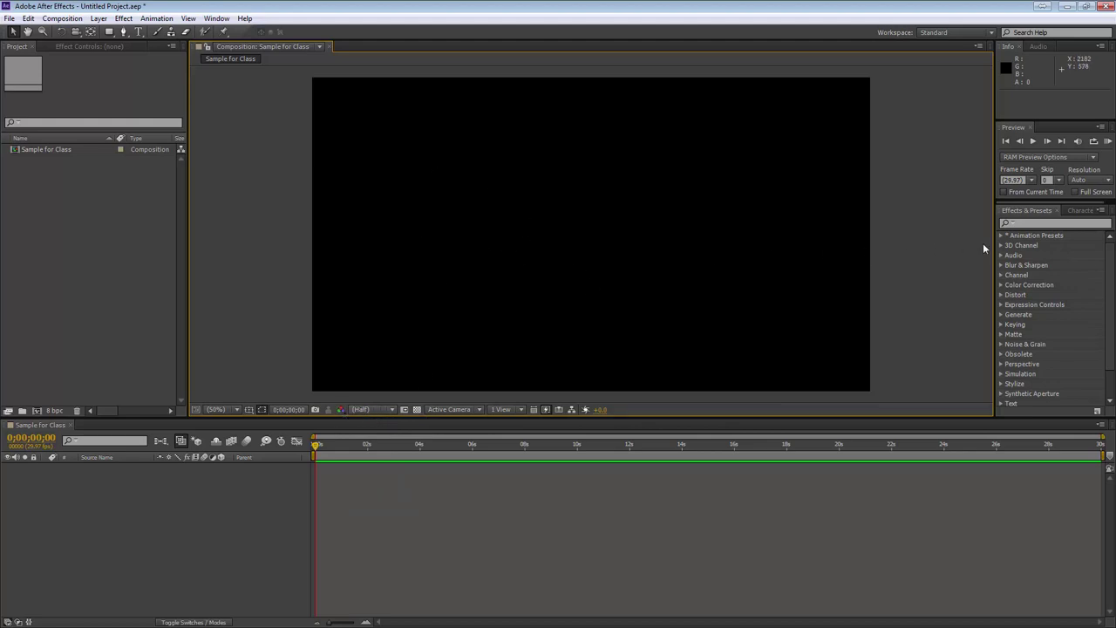
Step: Bring the Character panel to the front, and scrub the composition's timeline to about 0;00;04;28 and back to the start
click(1078, 212)
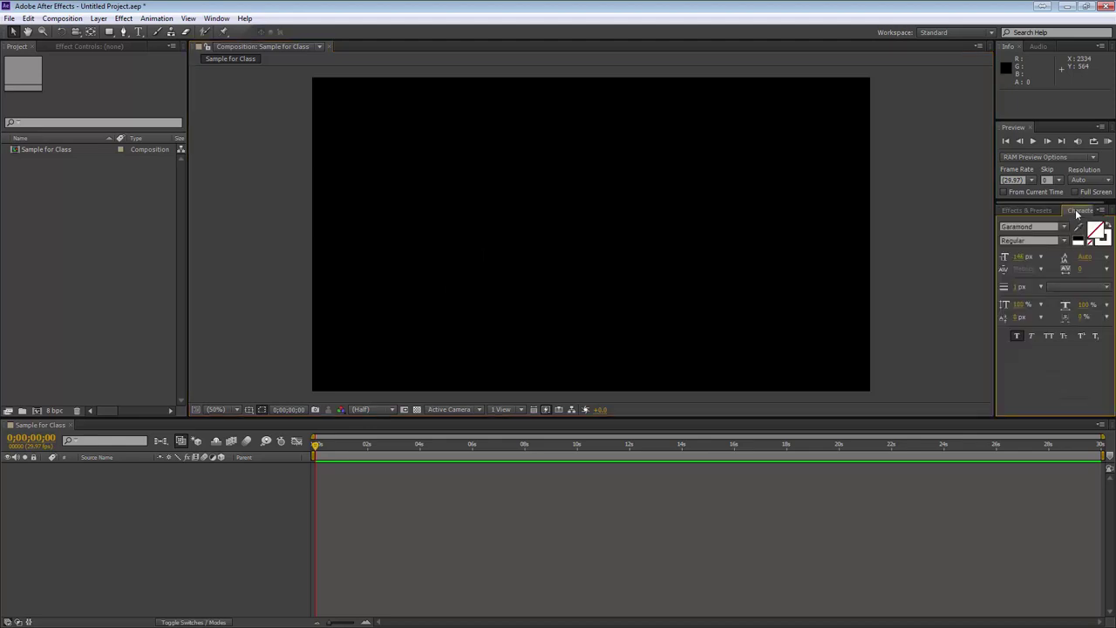
click(33, 427)
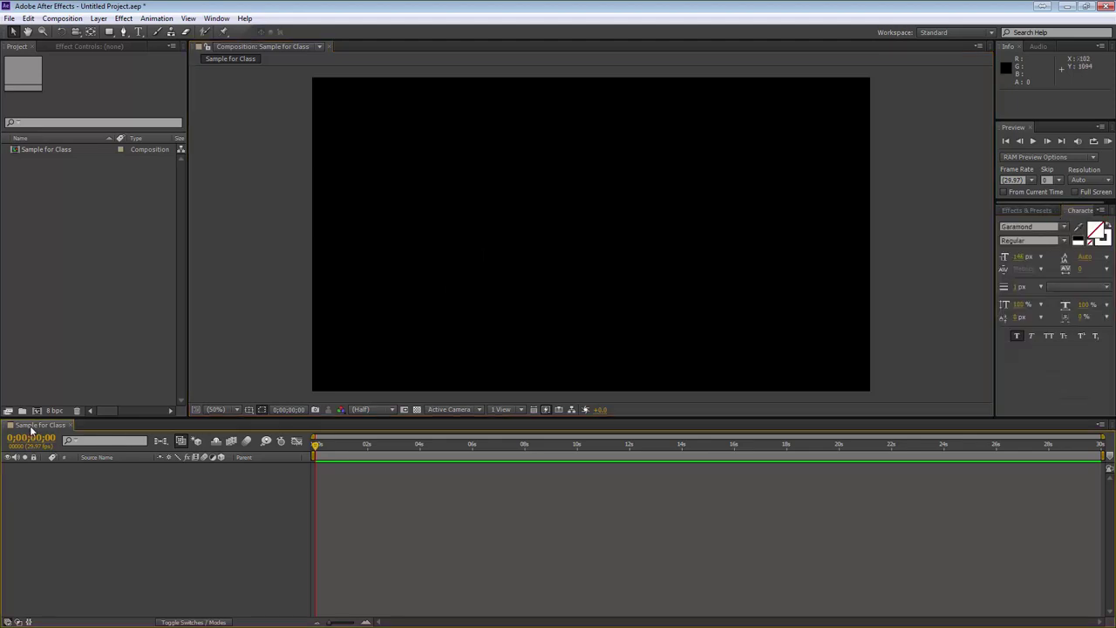
drag(317, 447, 445, 447)
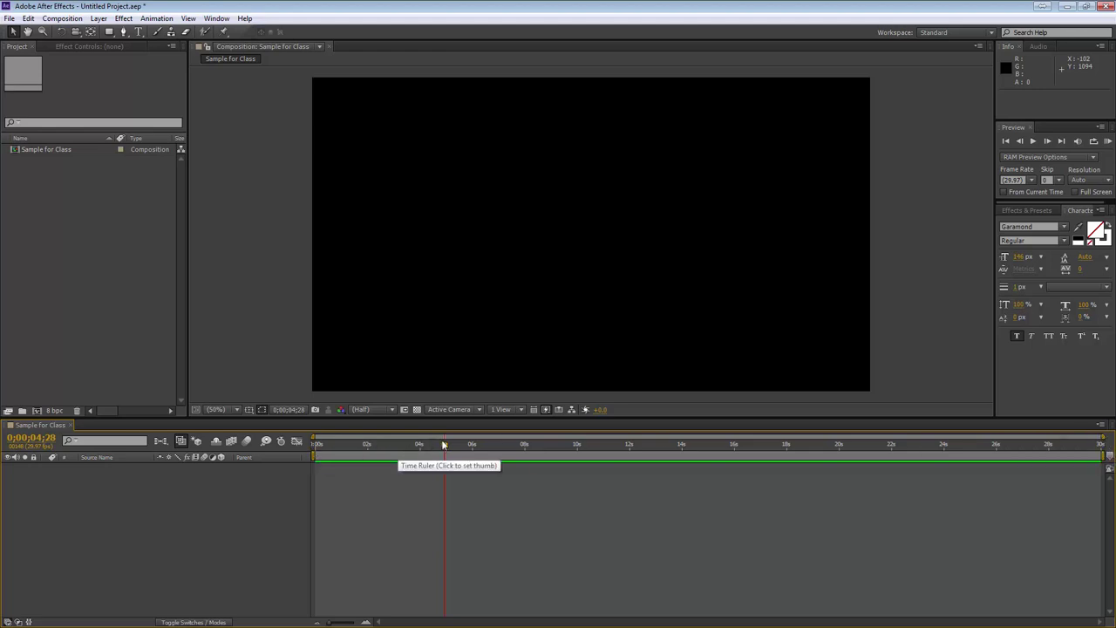
drag(445, 447, 317, 447)
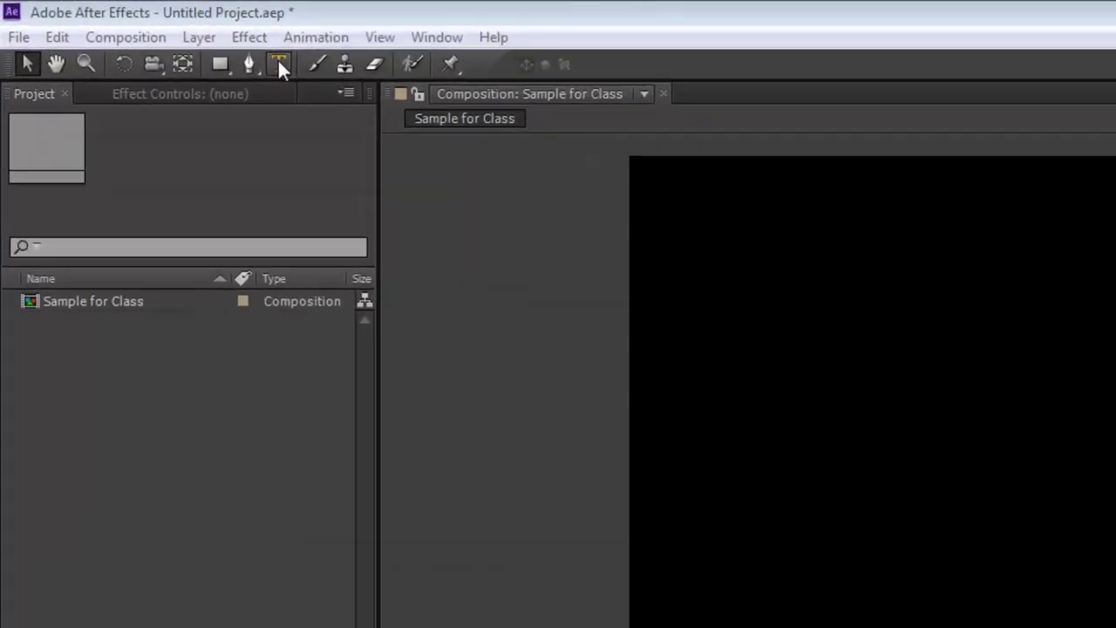
Step: Create a text layer reading "Hello there!" near the upper-left area of the composition frame
click(143, 32)
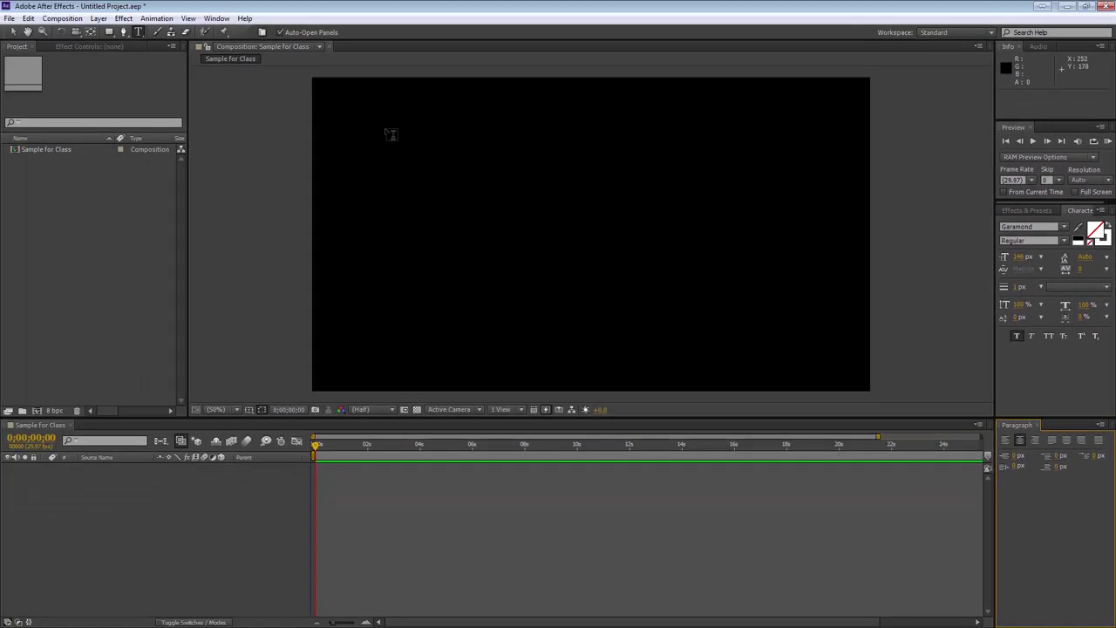
click(145, 107)
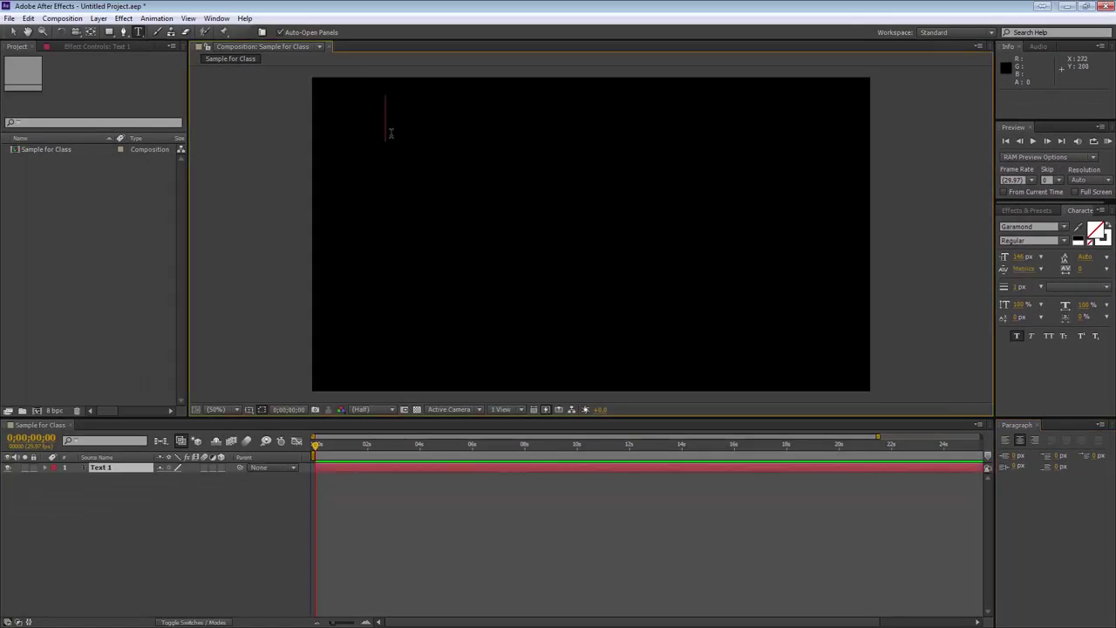
text(Hell th)
key(BackSpace)
key(BackSpace)
key(BackSpace)
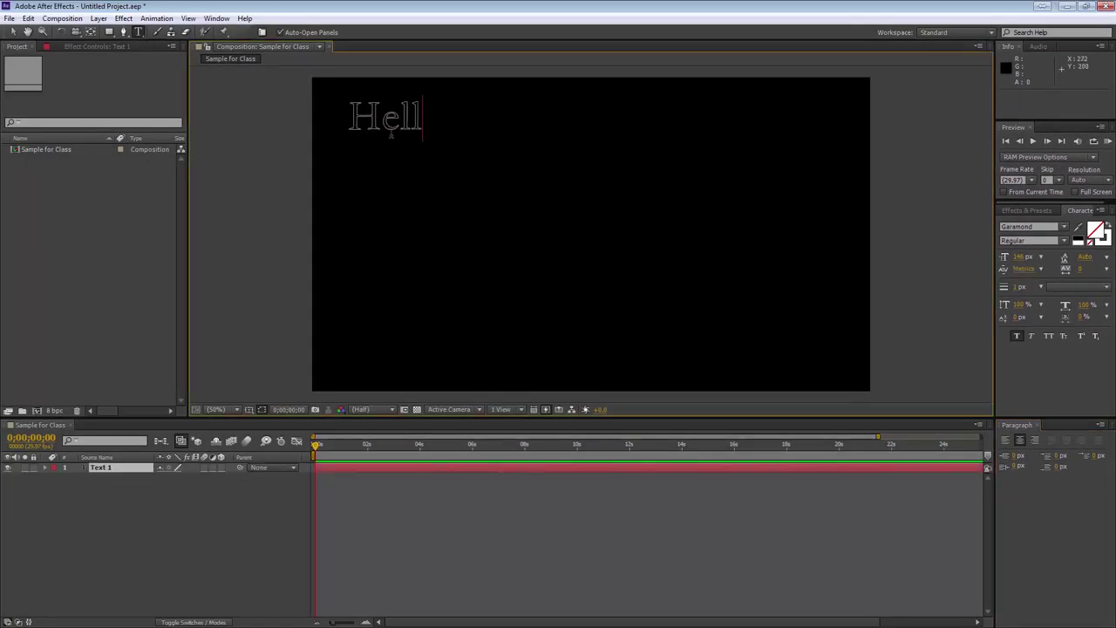
text(o there!)
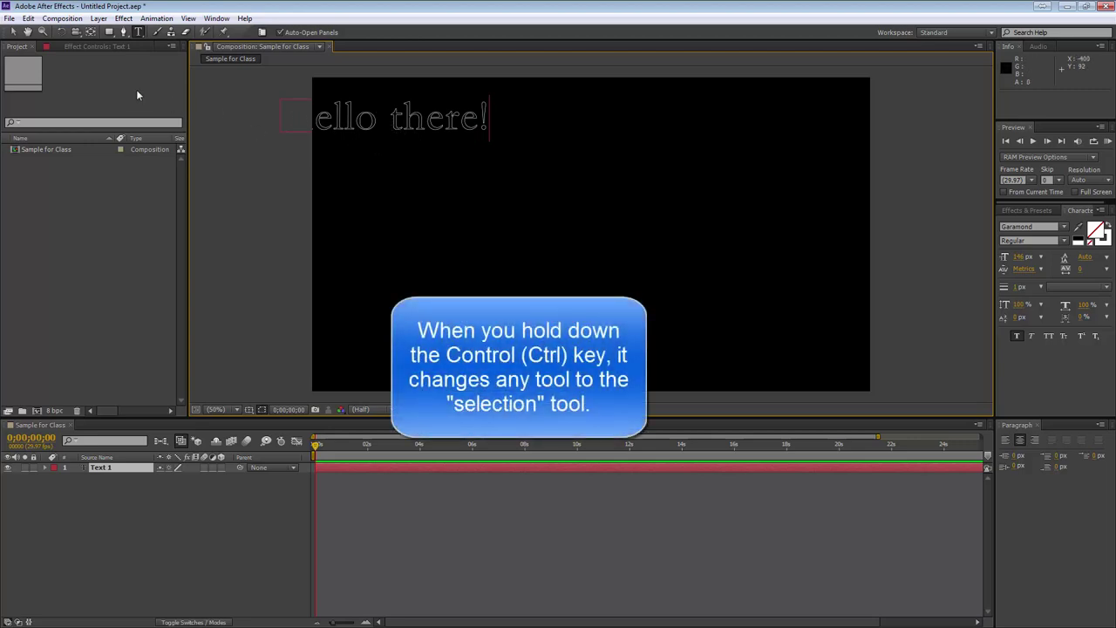
key(Escape)
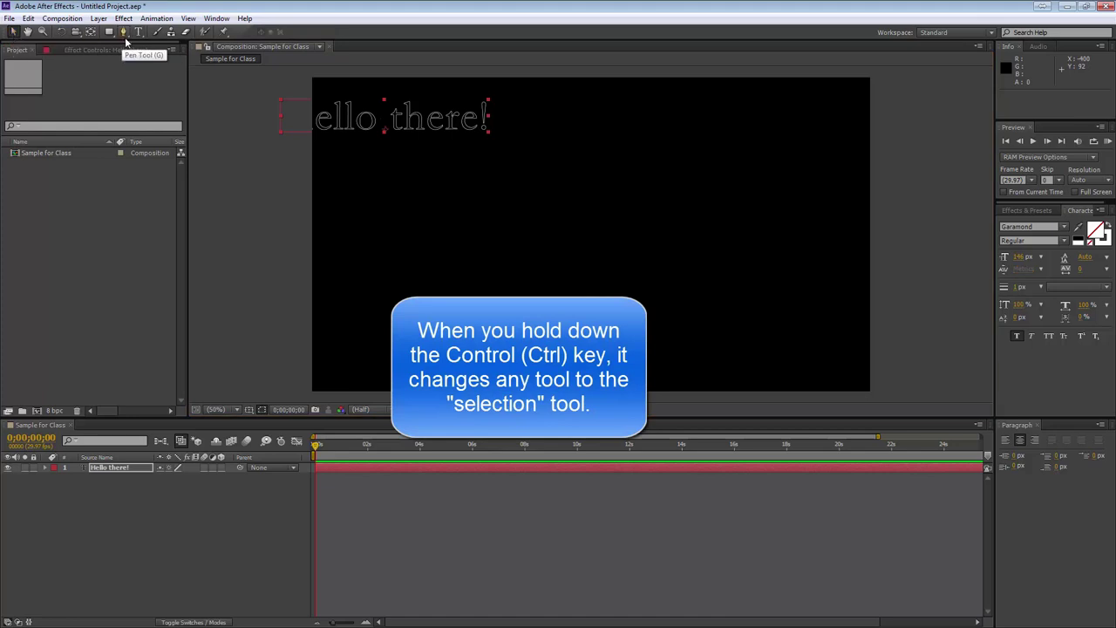
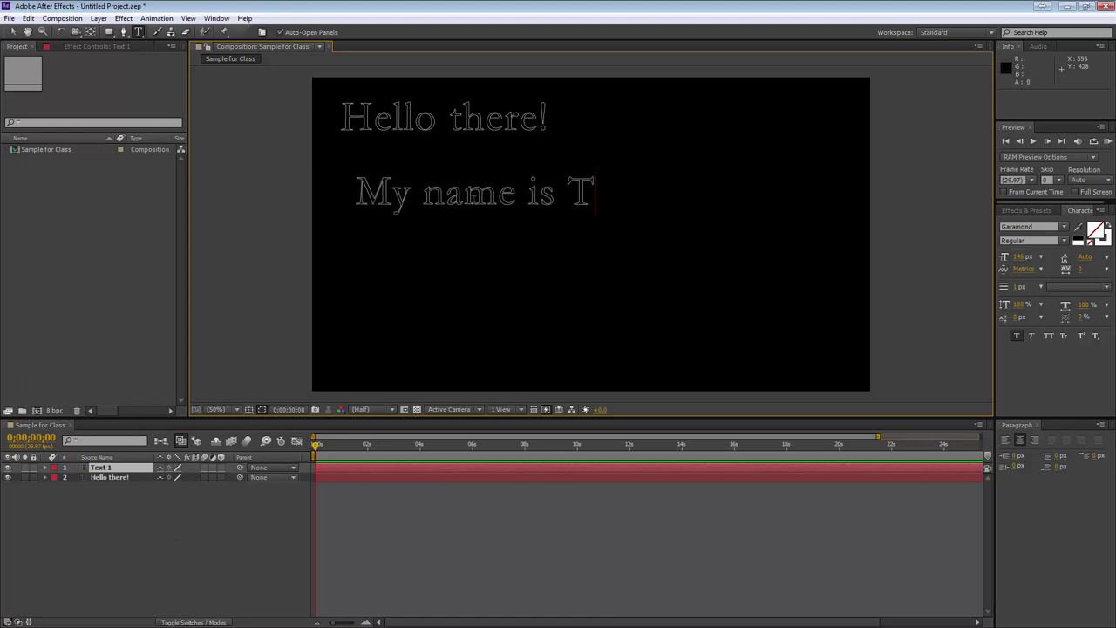
Step: Finish the second text layer's name introduction with a period and reposition it to about 1244, 678 in the composition
text(.)
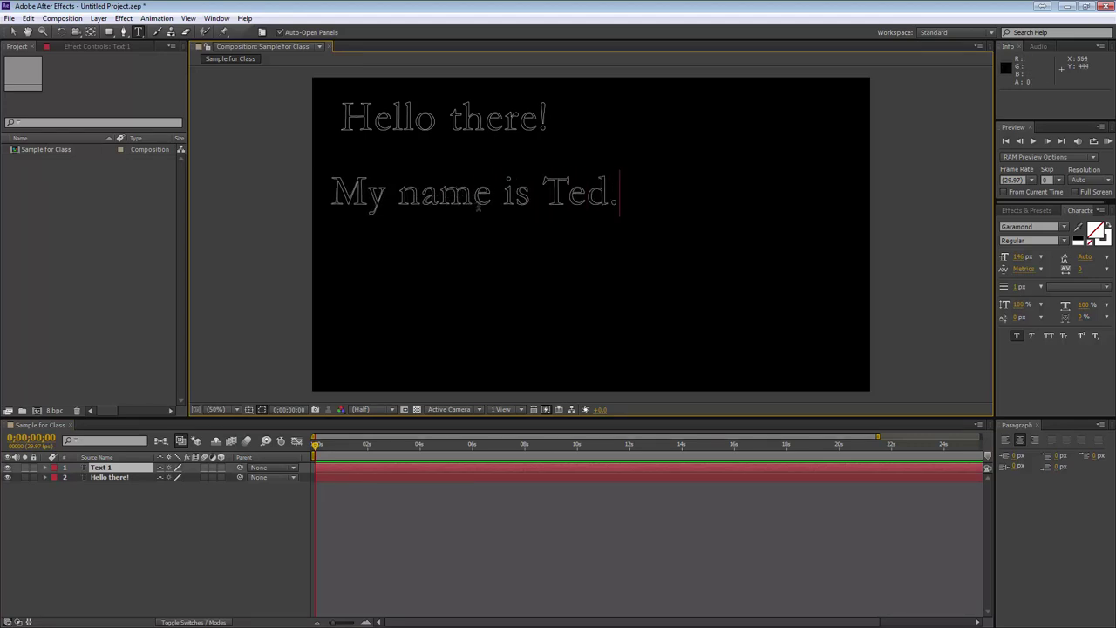
drag(490, 210, 654, 243)
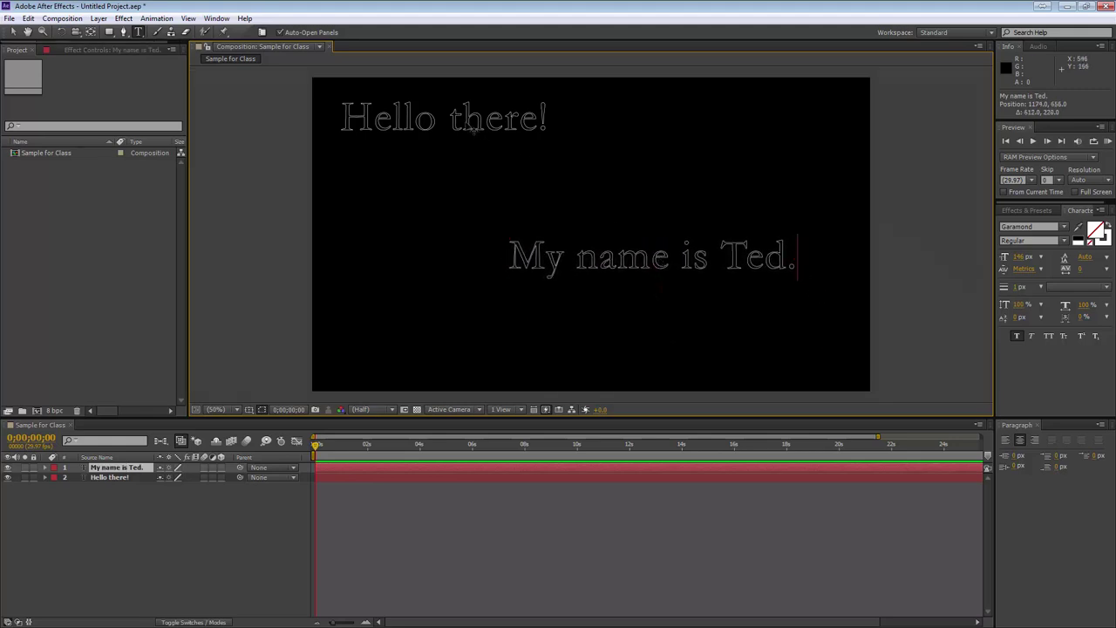
key(ctrl+z)
drag(534, 157, 497, 134)
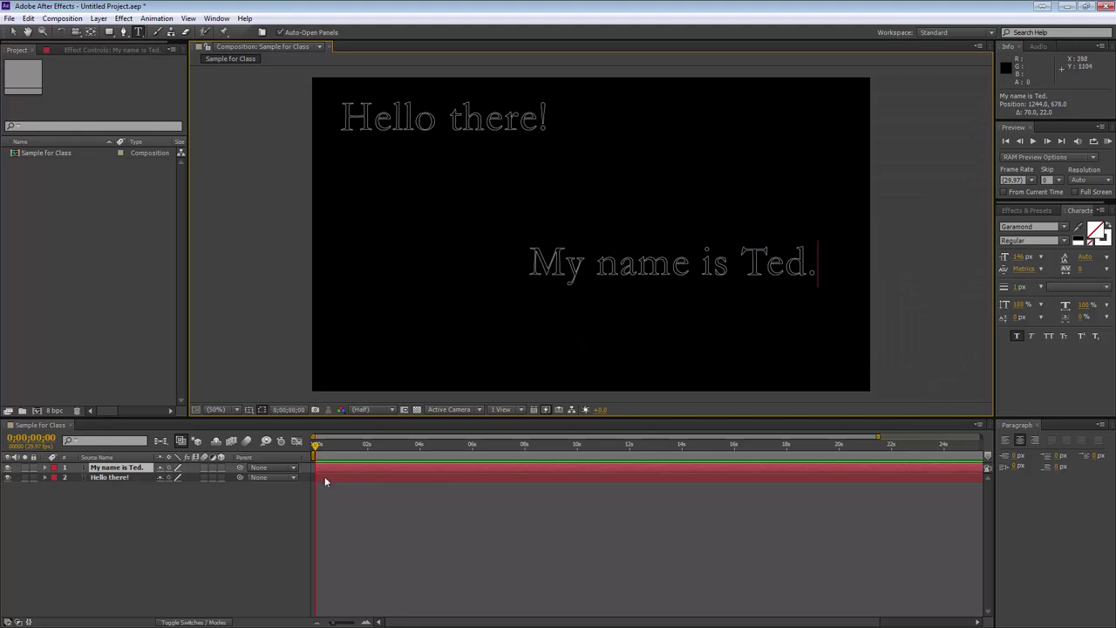
click(246, 522)
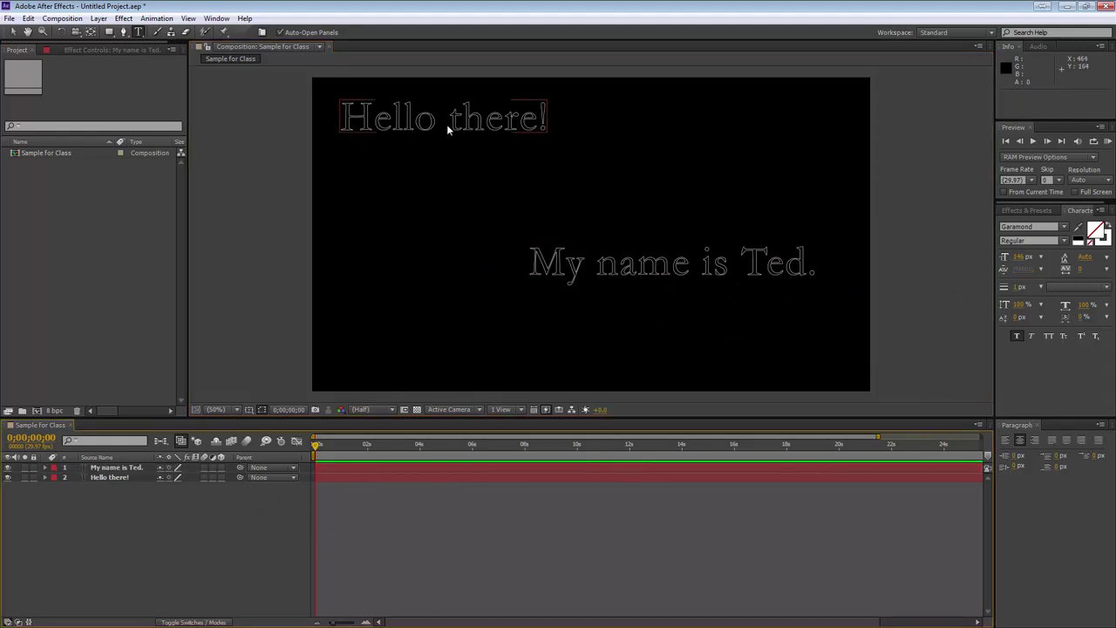
Step: Reposition the "Hello there!" text to about 818, 450 and the name introduction text to about 1132, 692
drag(448, 130, 550, 208)
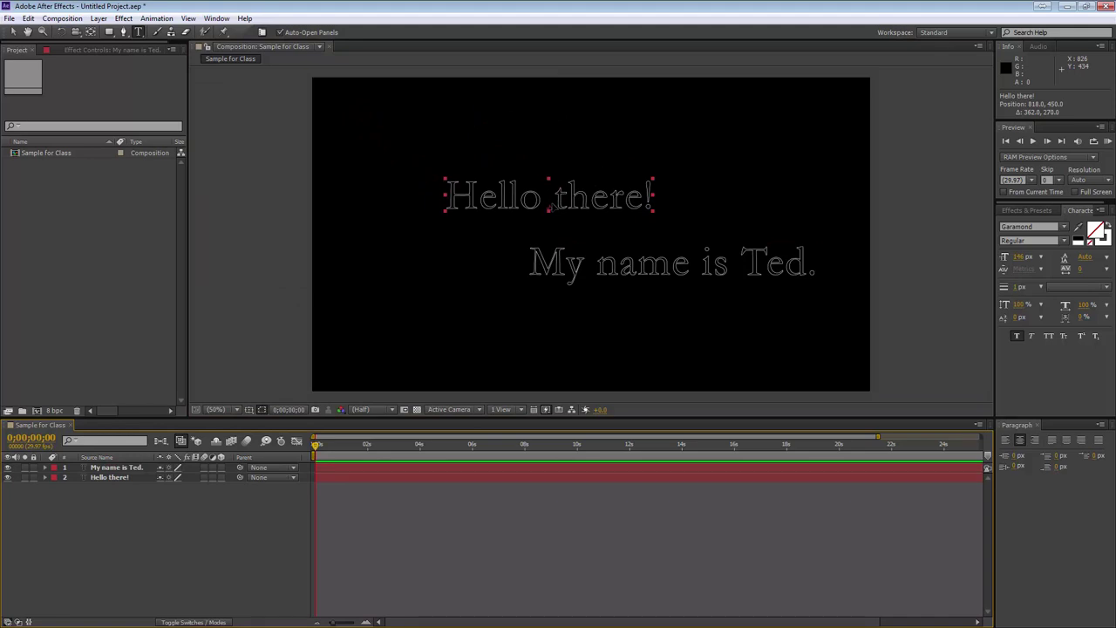
click(239, 581)
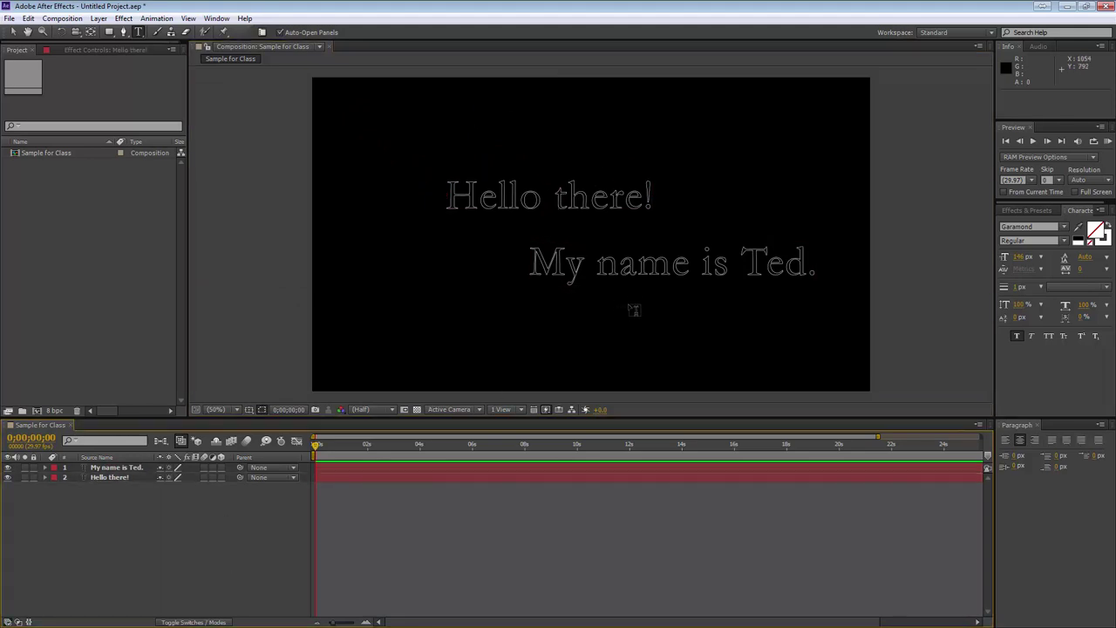
drag(605, 267, 563, 272)
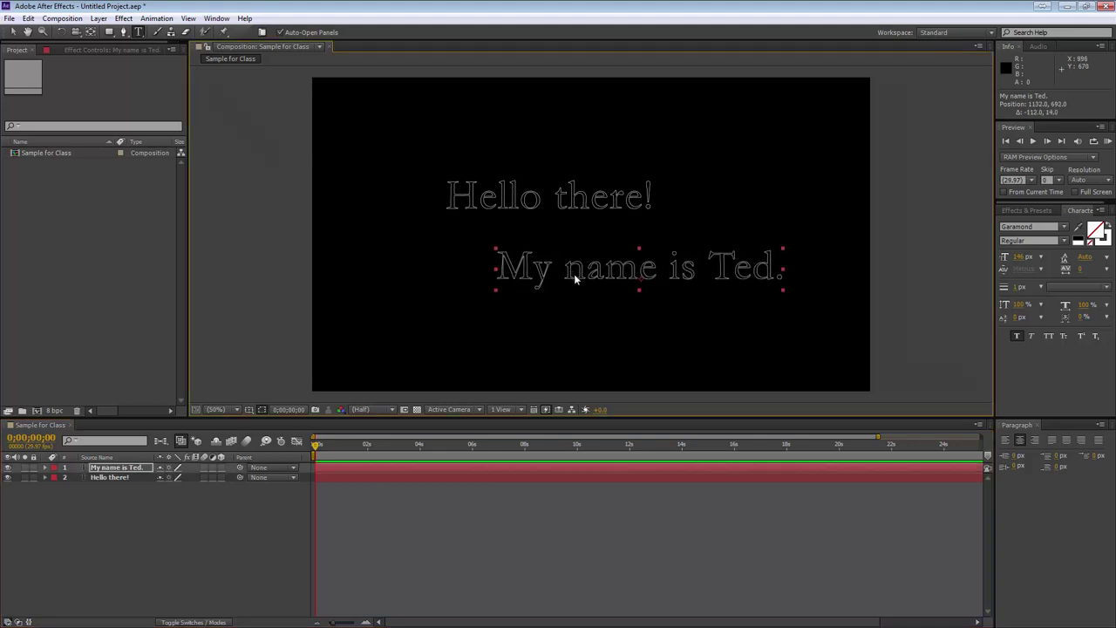
click(328, 513)
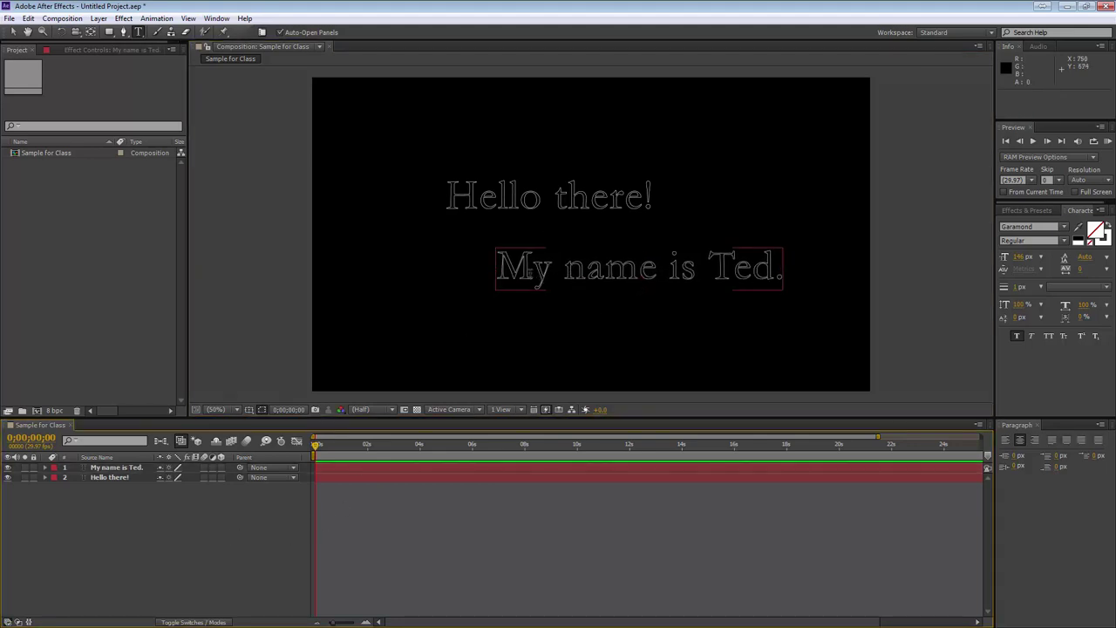
Step: Give the whole name introduction text a dark red fill, colour 890909
triple_click(529, 272)
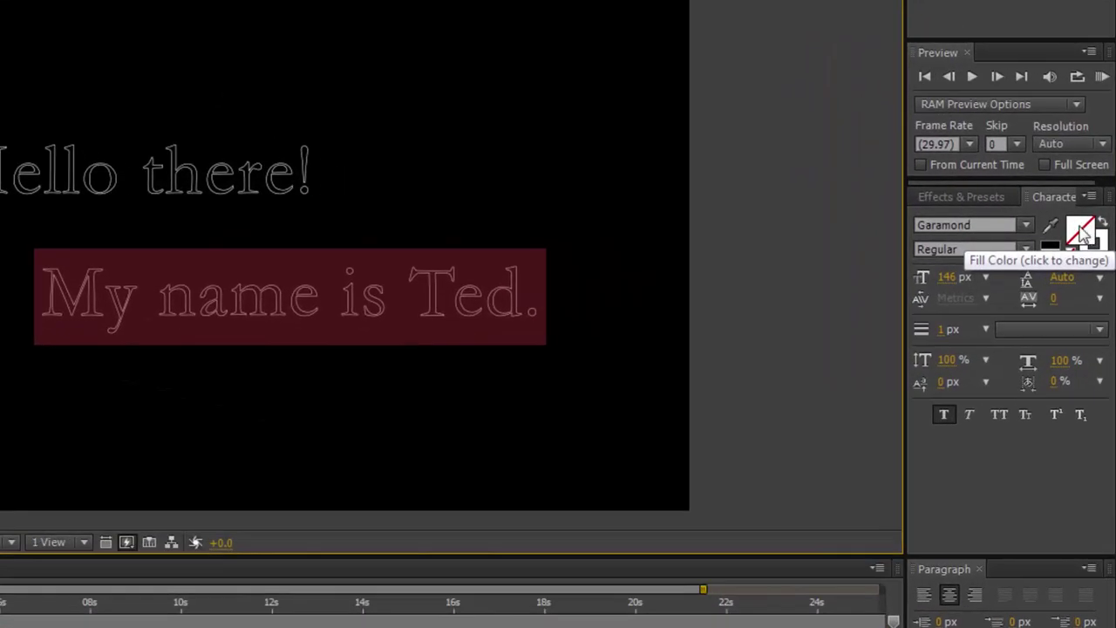
click(1082, 237)
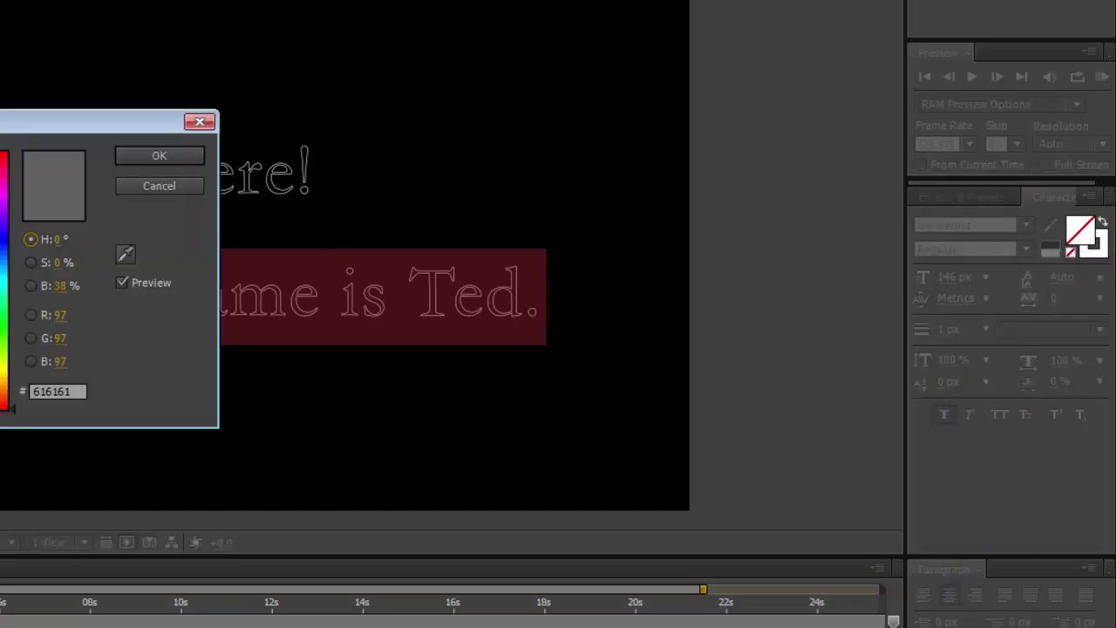
text(FF0000)
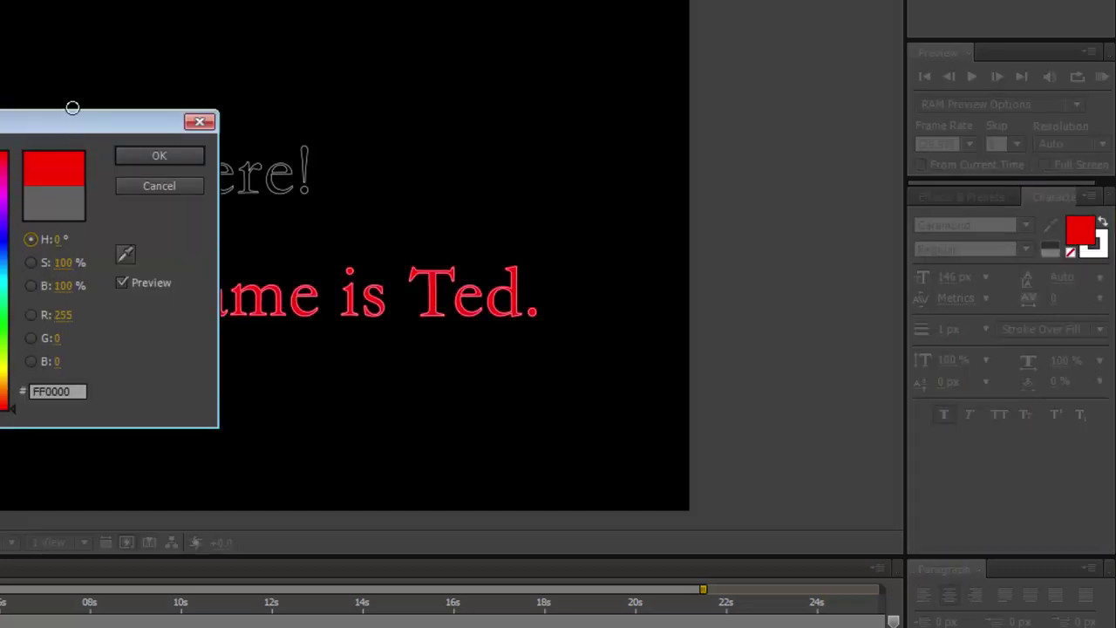
text(890909)
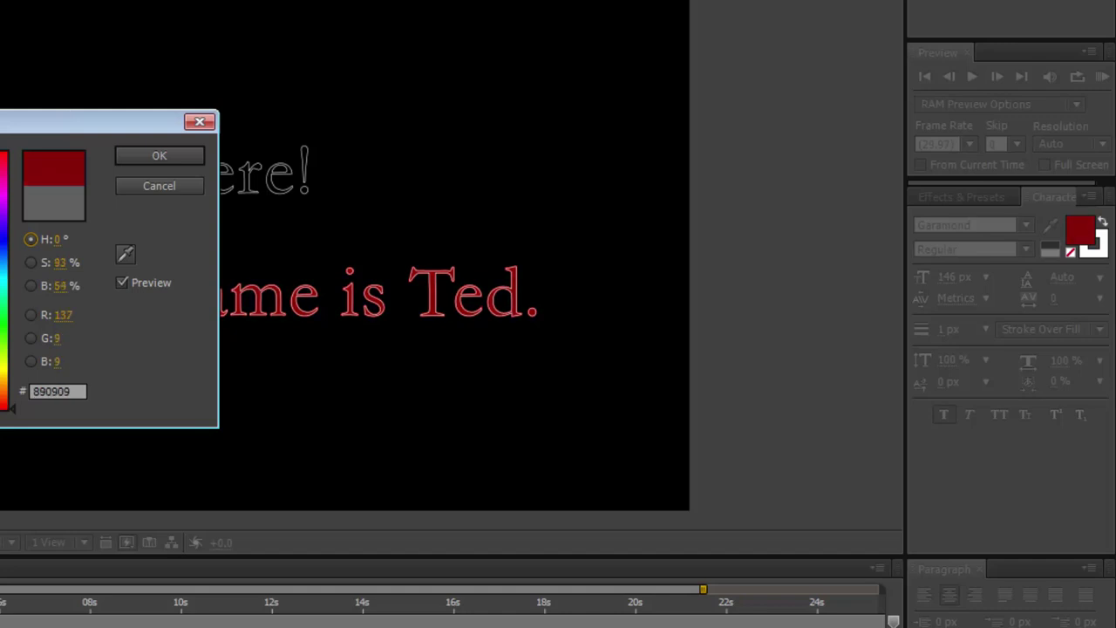
click(161, 156)
click(172, 319)
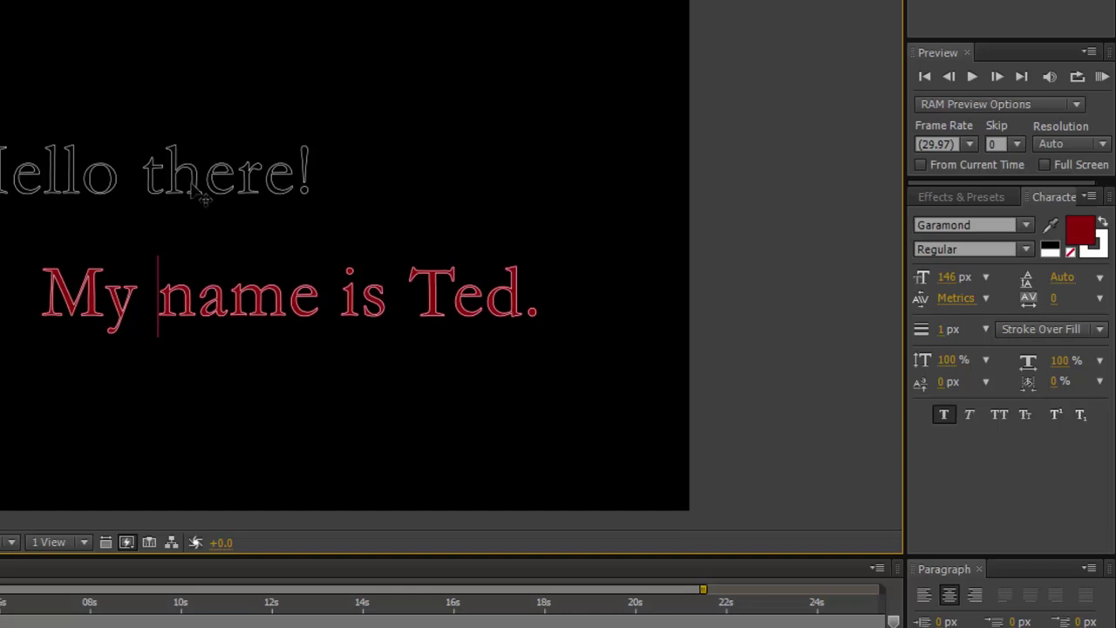
Step: Remove the stroke colour from all characters of the name introduction text
click(1100, 248)
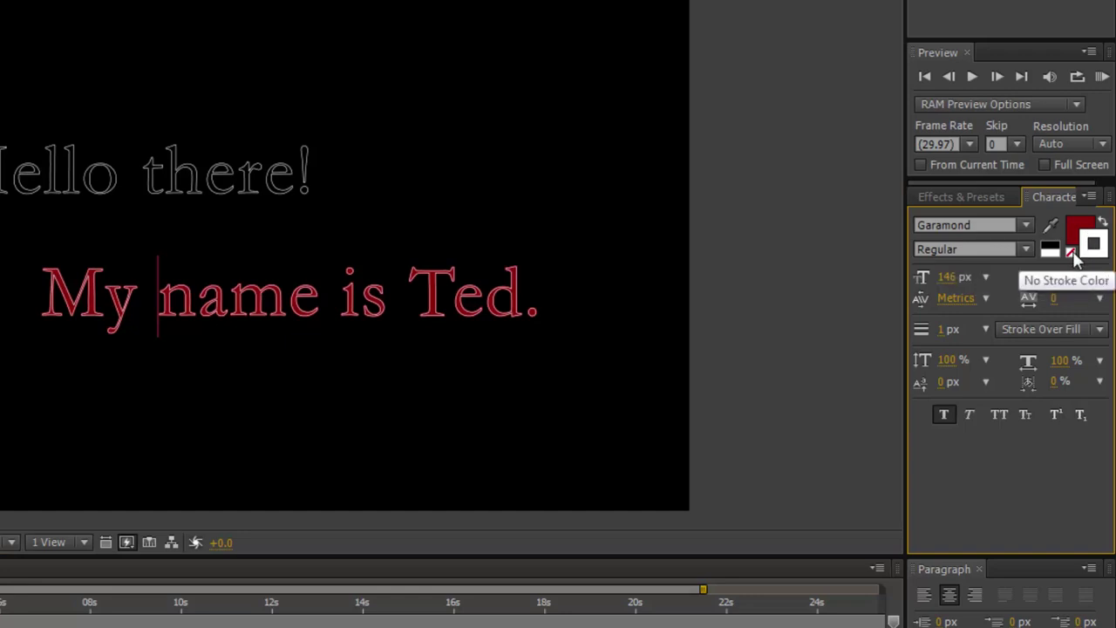
click(1072, 252)
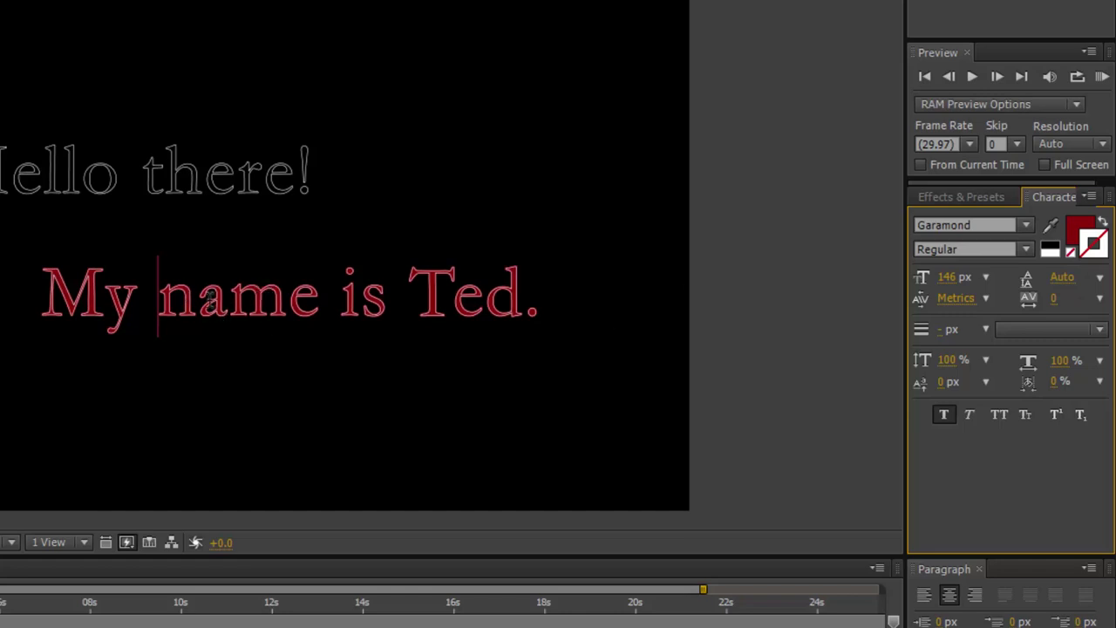
click(59, 299)
drag(59, 299, 547, 305)
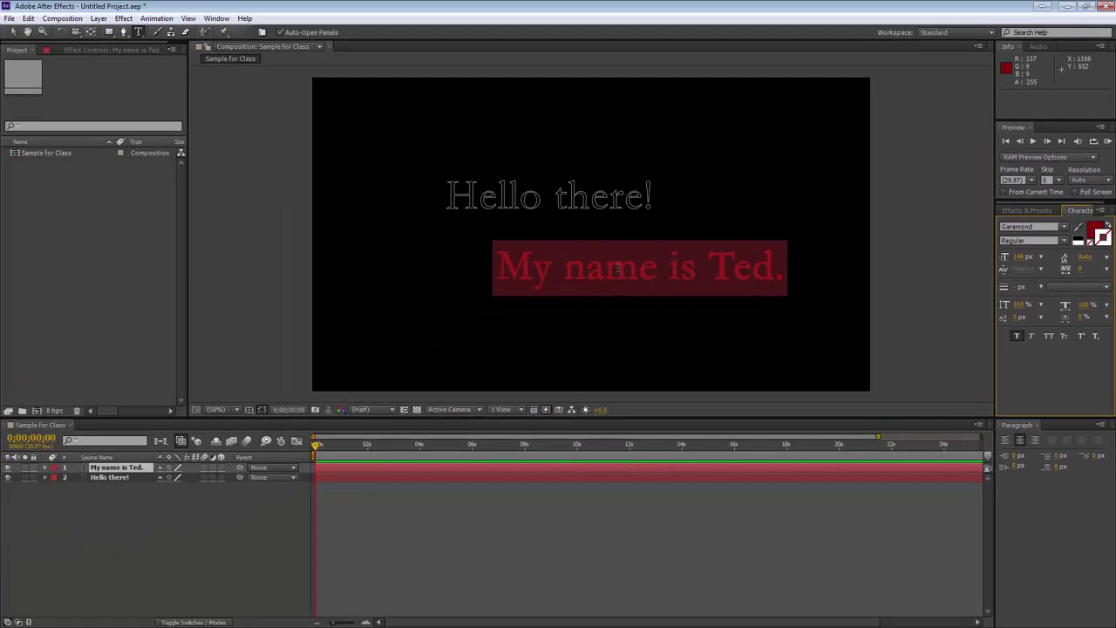
click(228, 302)
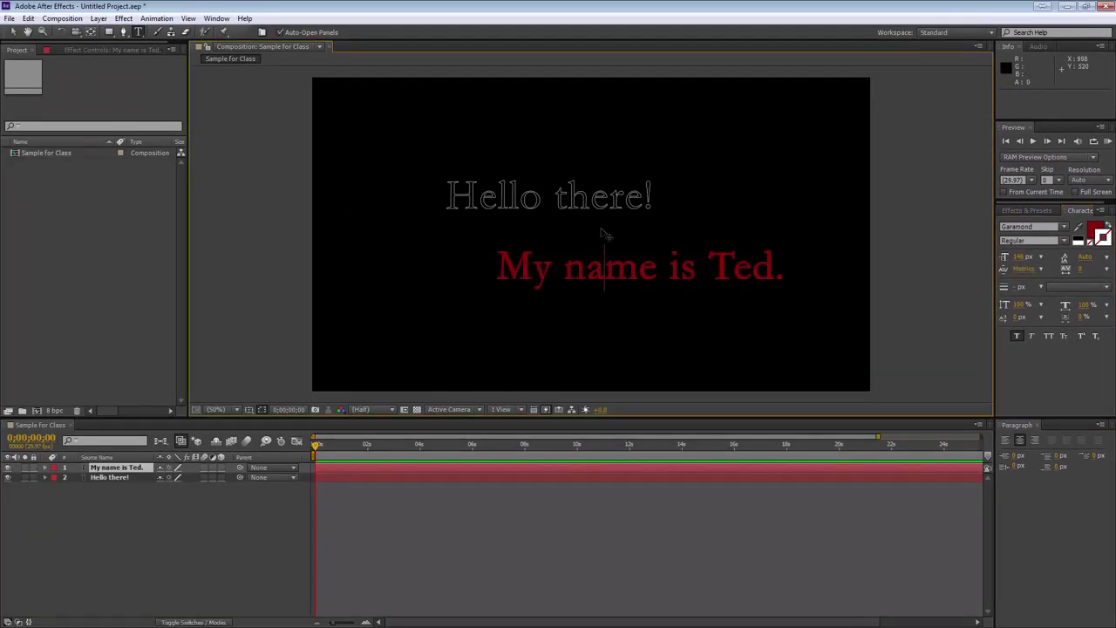
Step: Trim the ends of both text layers together to about 0;00;04;02 and play the composition from the start
click(278, 523)
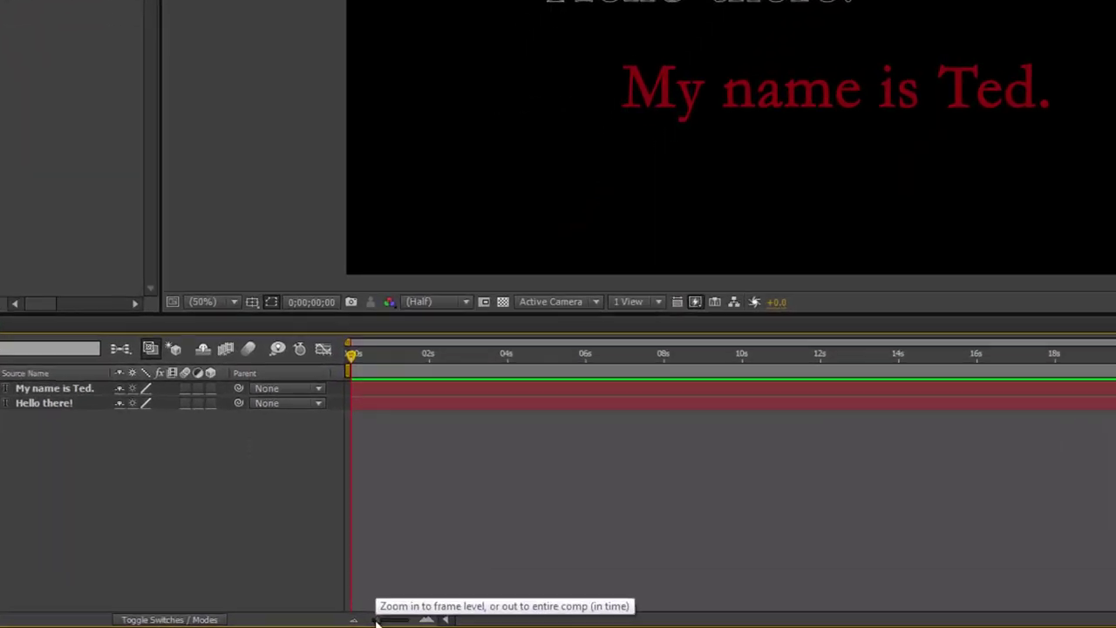
click(318, 622)
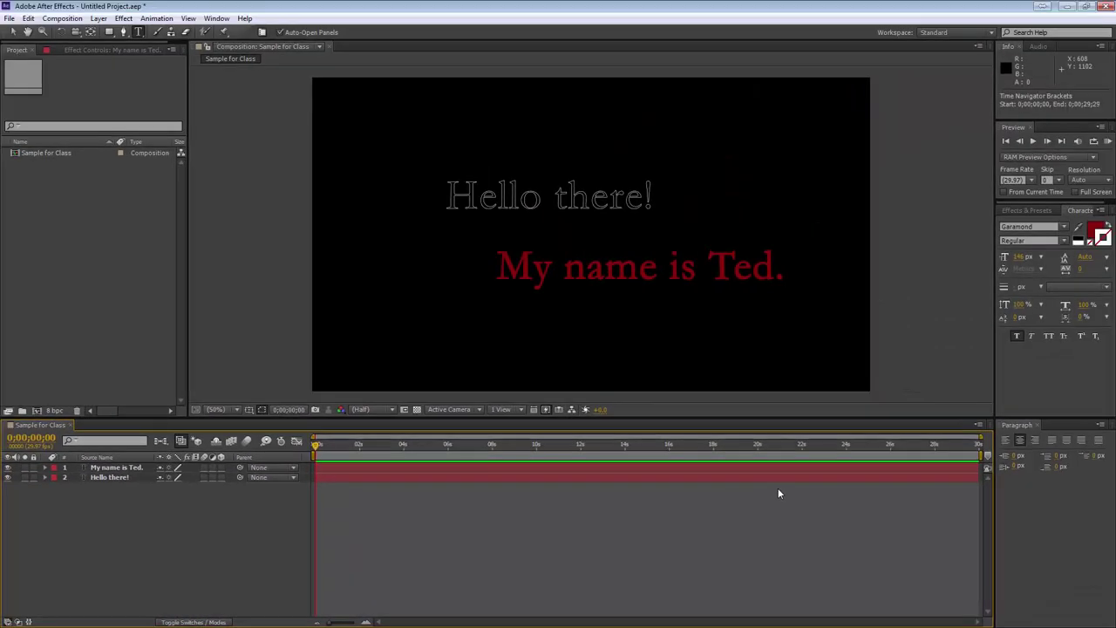
click(979, 466)
drag(371, 499, 355, 470)
drag(106, 471, 103, 456)
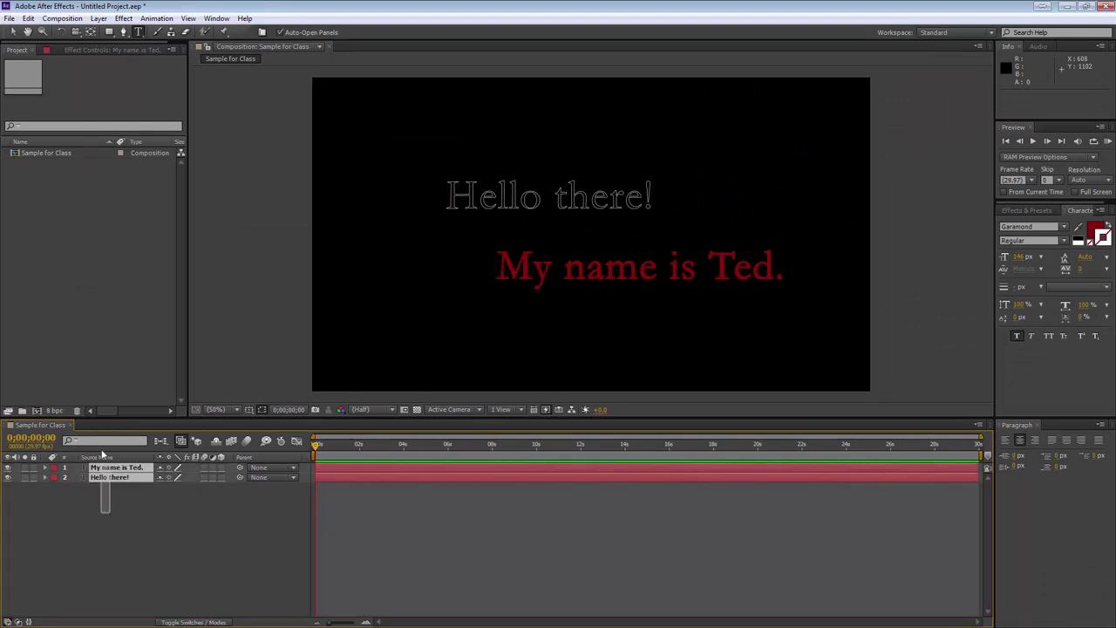
click(379, 515)
click(78, 476)
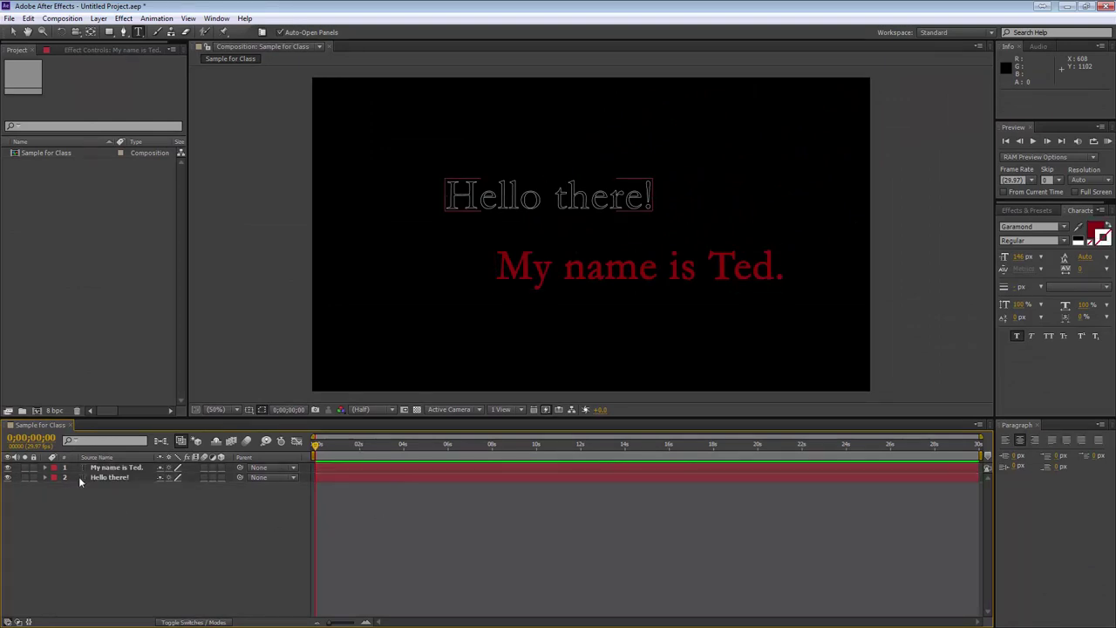
click(102, 469)
click(103, 469)
ctrl+click(99, 477)
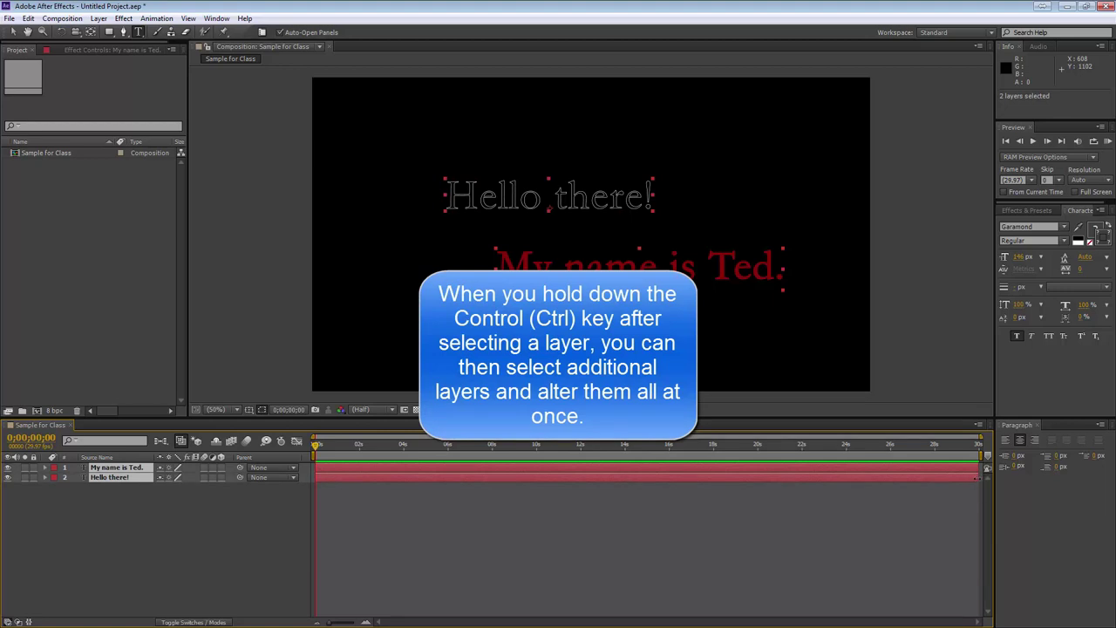
drag(978, 478, 409, 485)
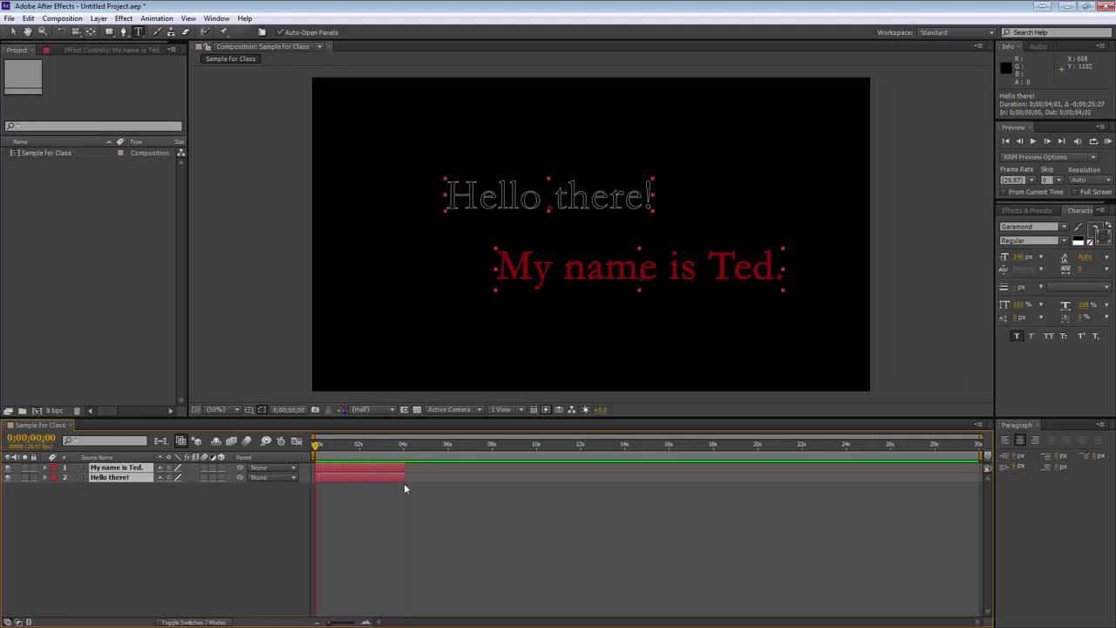
click(192, 525)
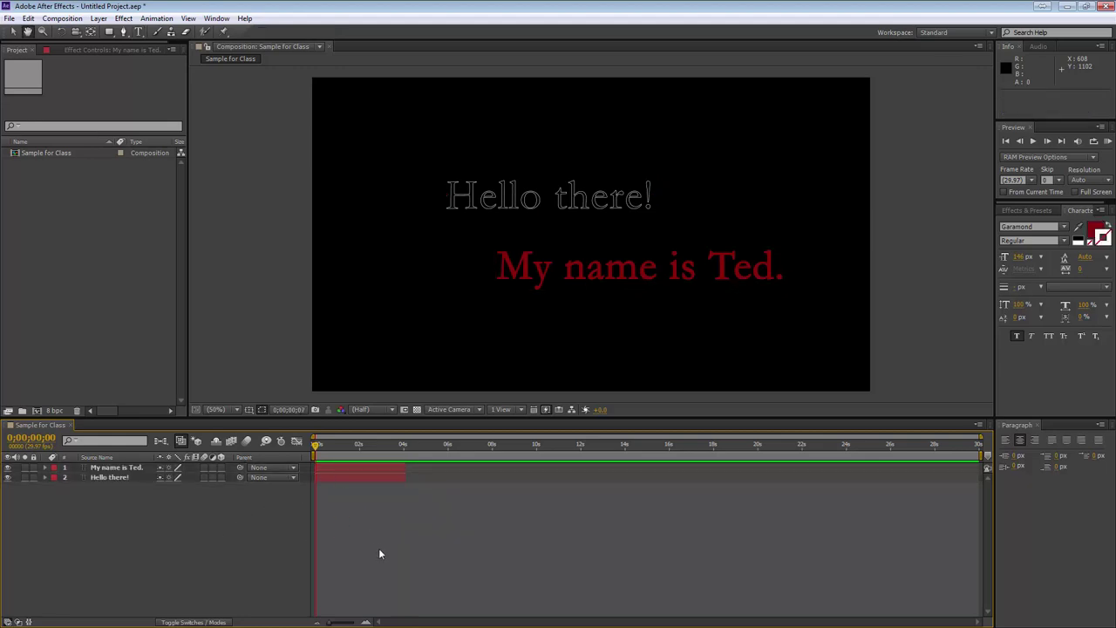
key(space)
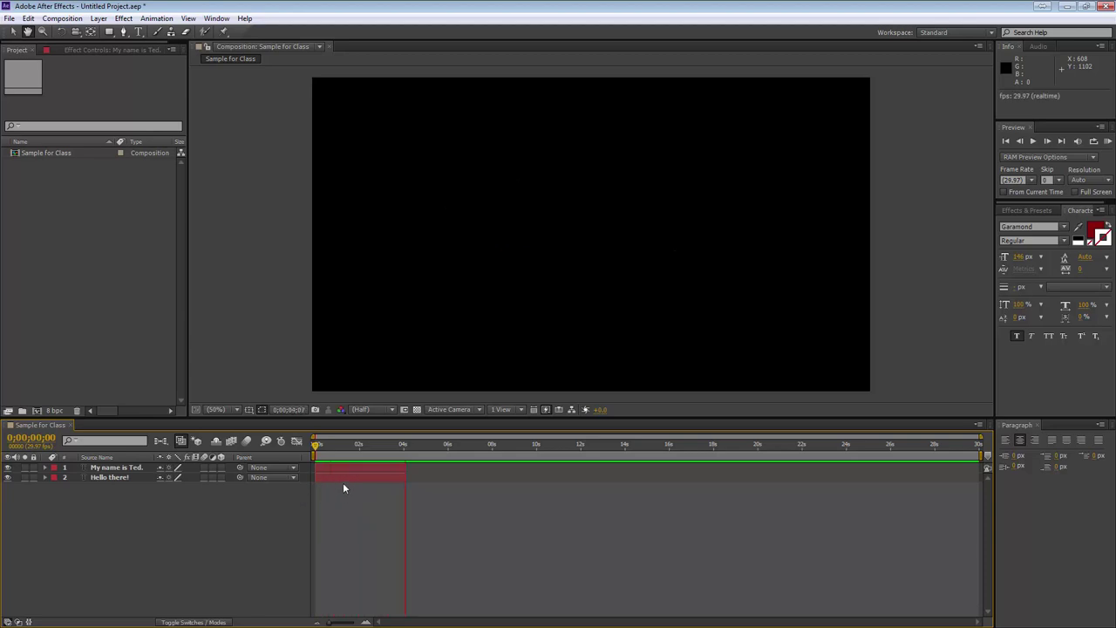
Step: Return to the start of the composition and shift the name introduction layer along the timeline to start at 0;00;02;29
key(ctrl+t)
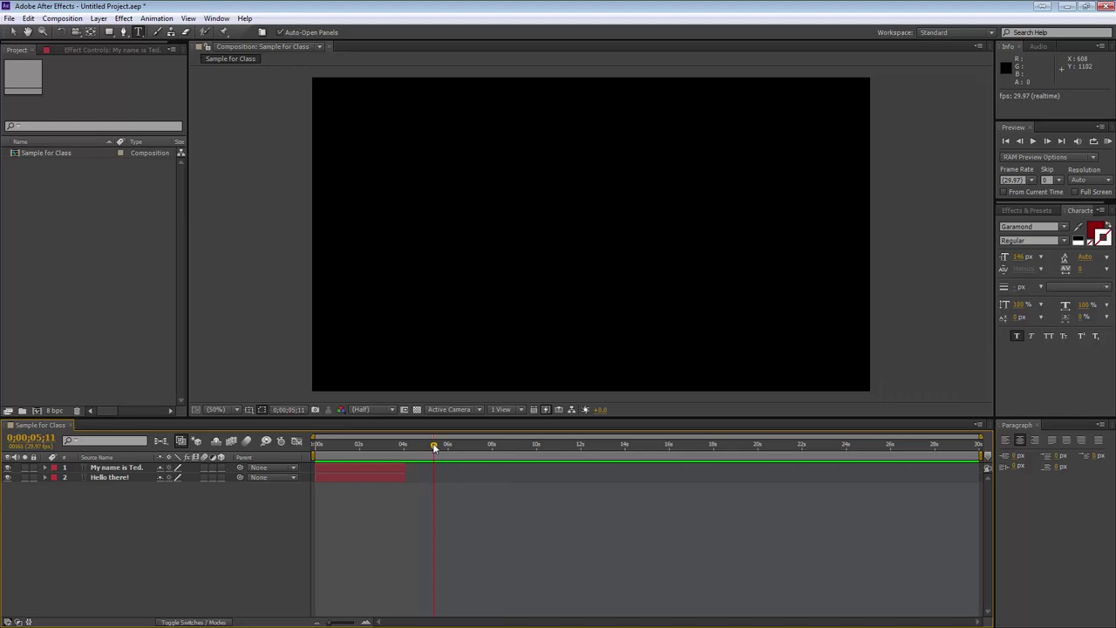
click(315, 445)
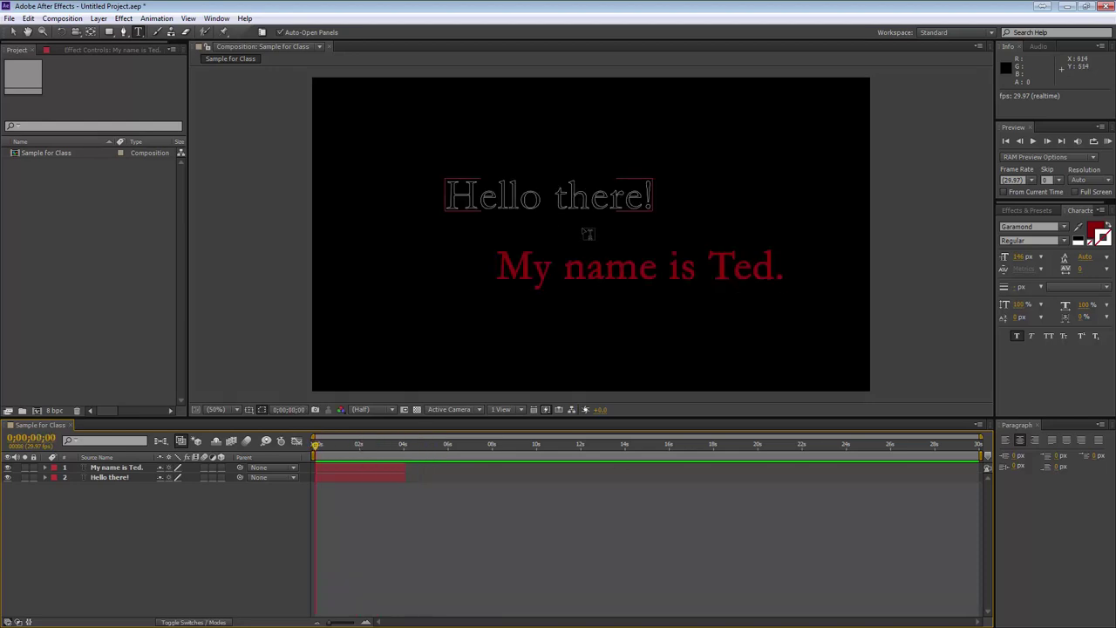
click(377, 469)
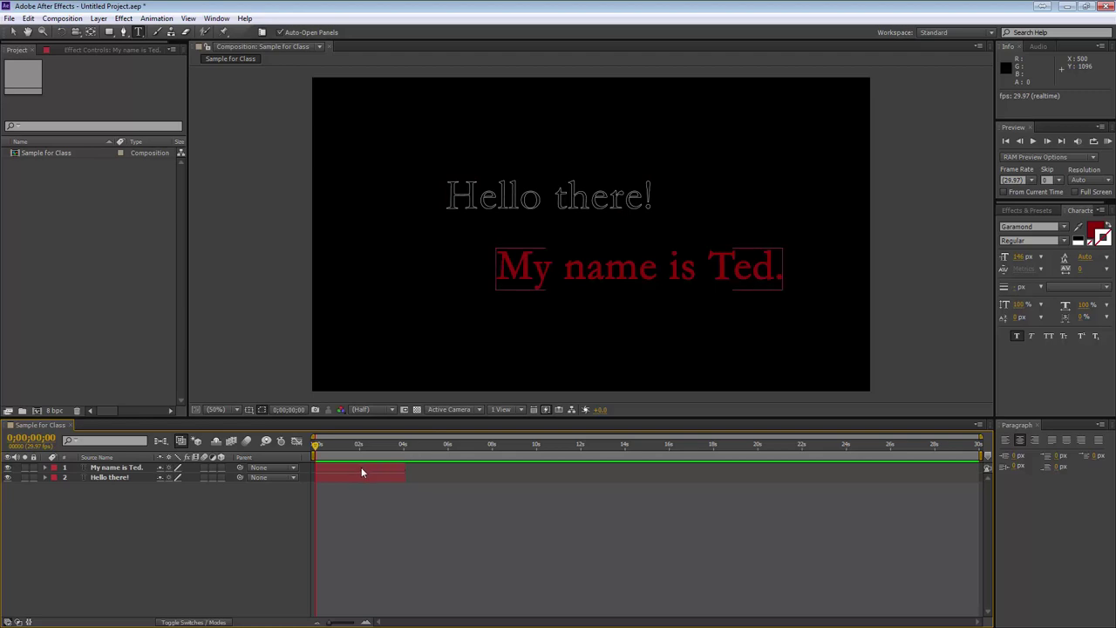
click(361, 472)
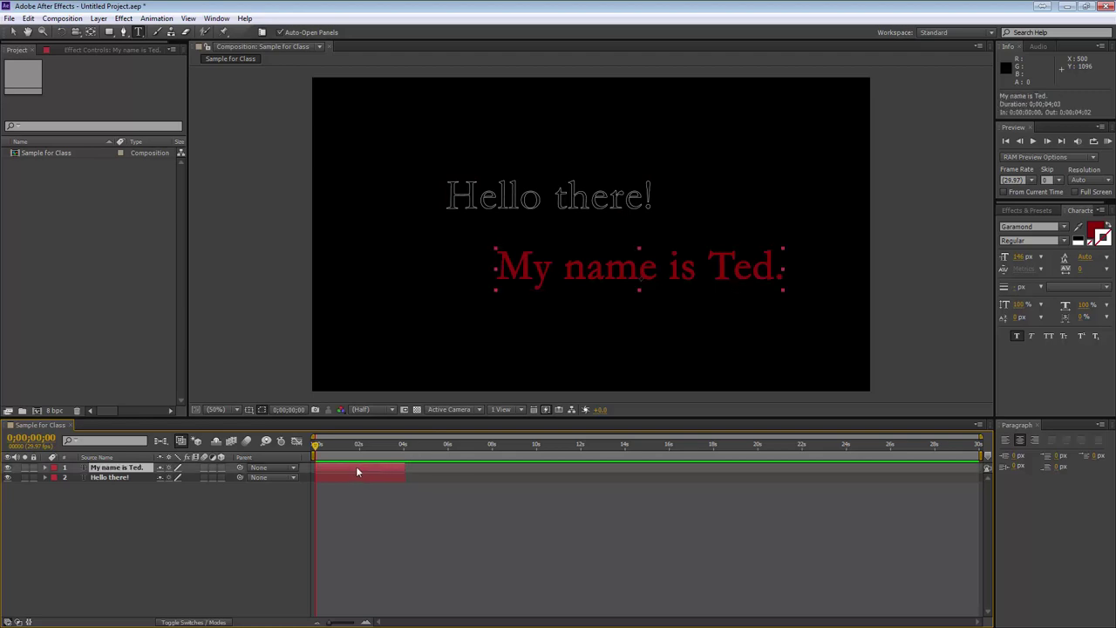
drag(356, 466, 424, 468)
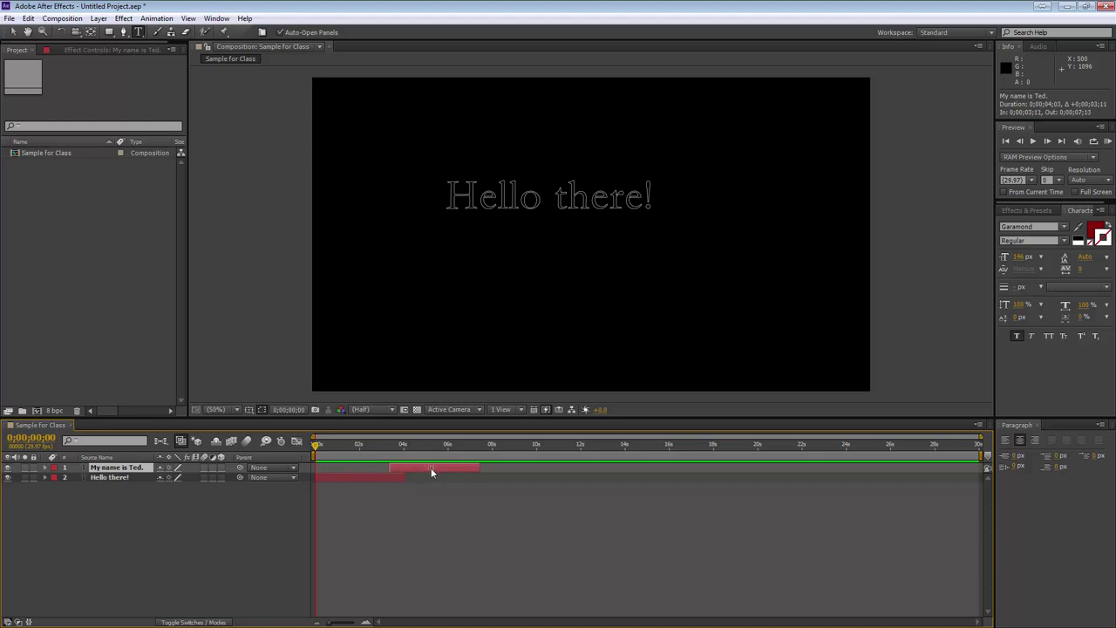
drag(429, 466, 420, 470)
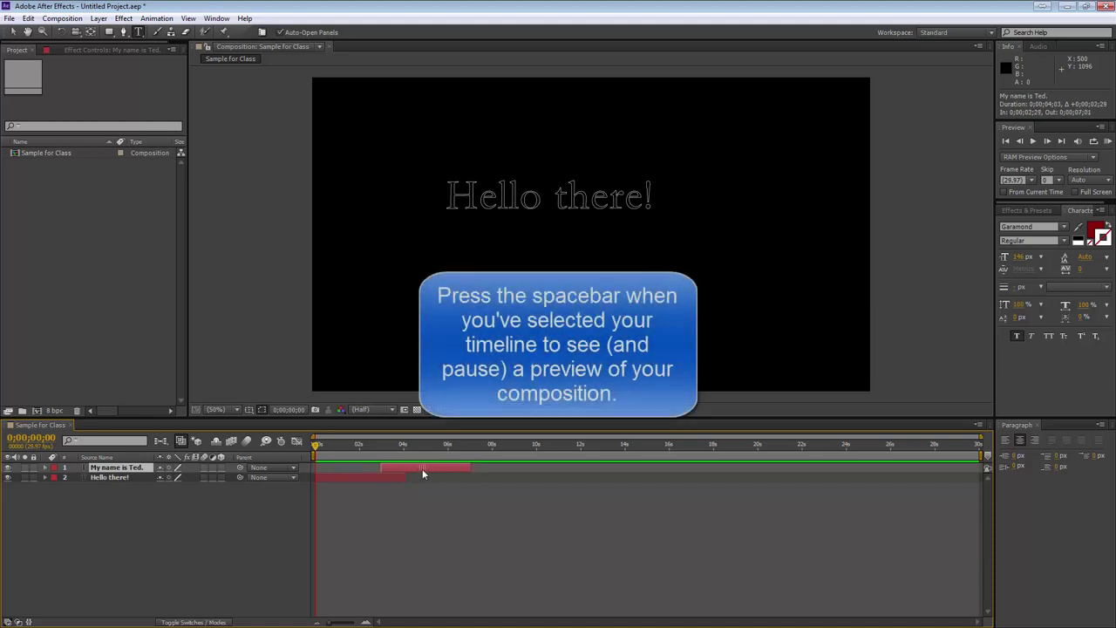
Step: Preview the staggered text layers from the start, then return to 0;00;00;00 and deselect all layers
key(space)
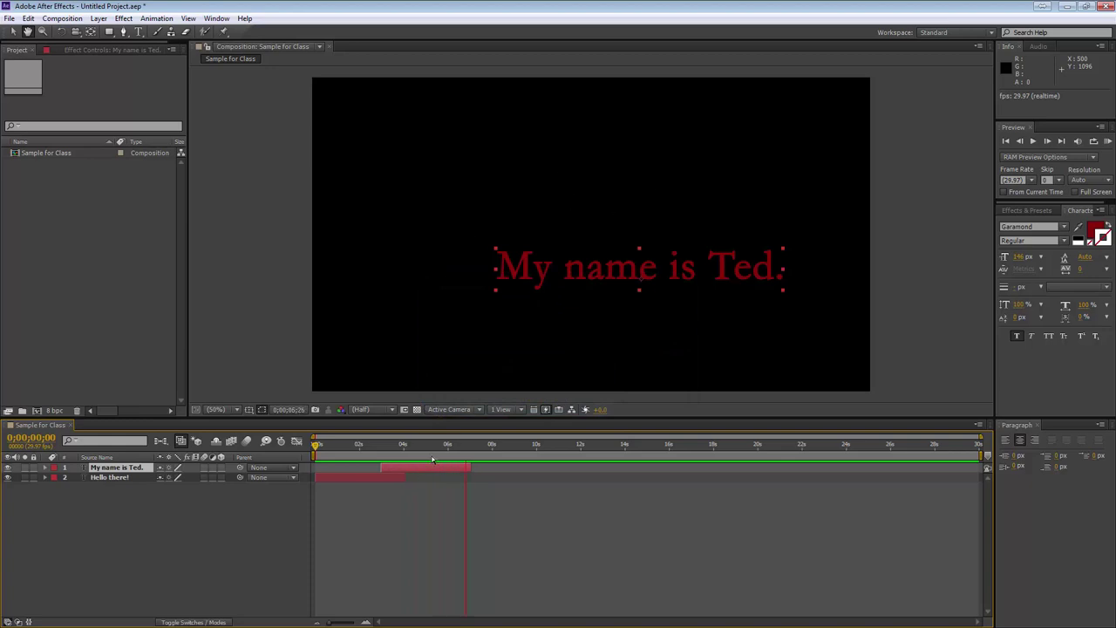
key(ctrl+t)
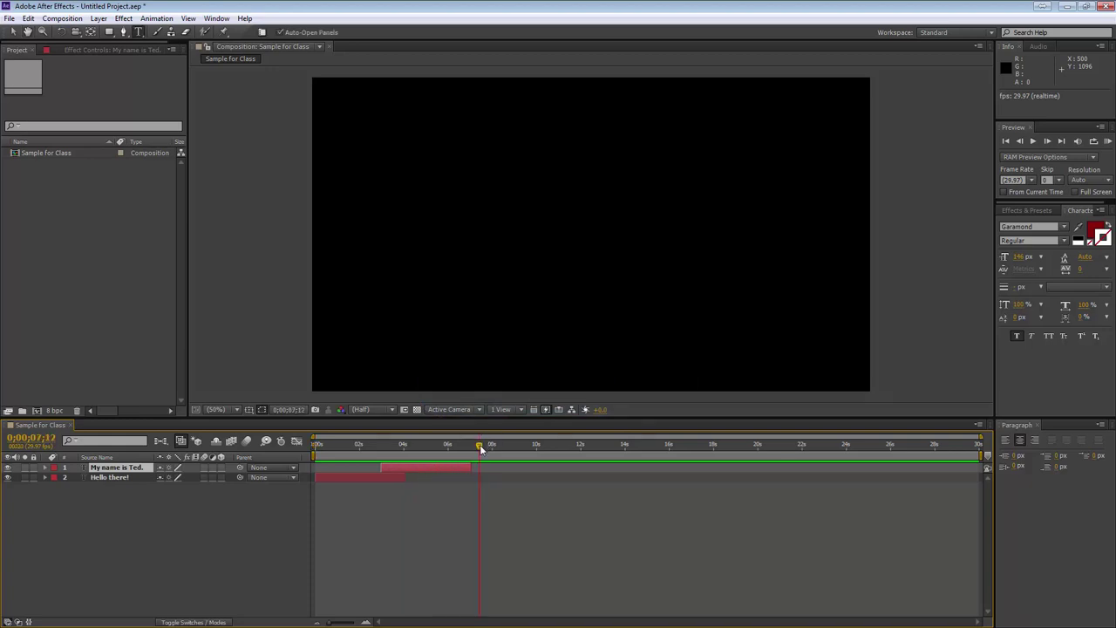
drag(480, 448, 317, 447)
click(252, 516)
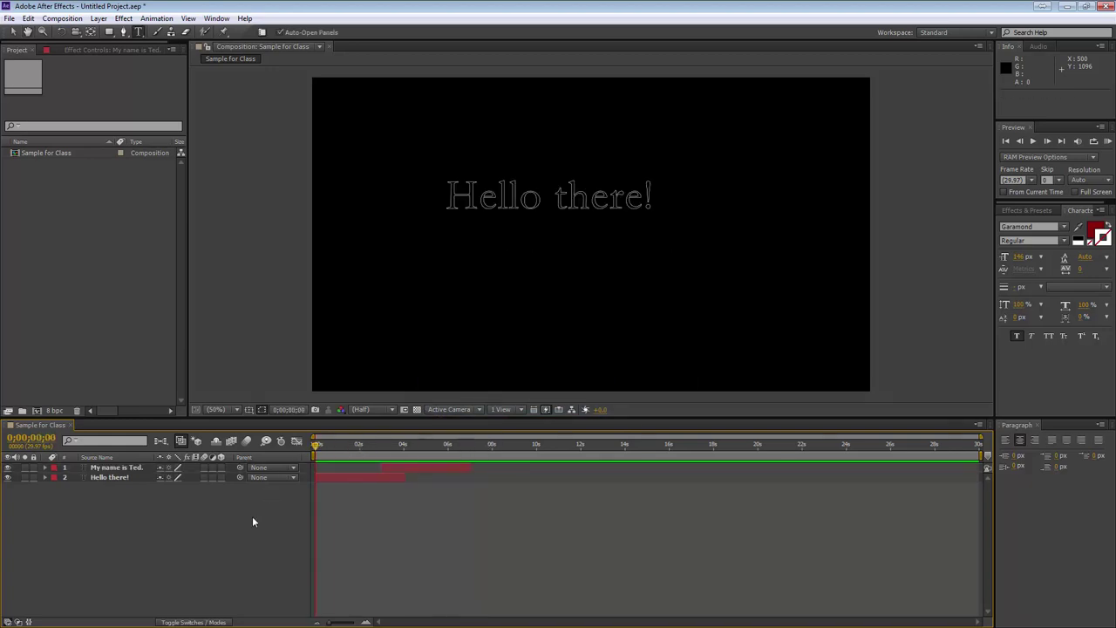
click(207, 474)
click(146, 501)
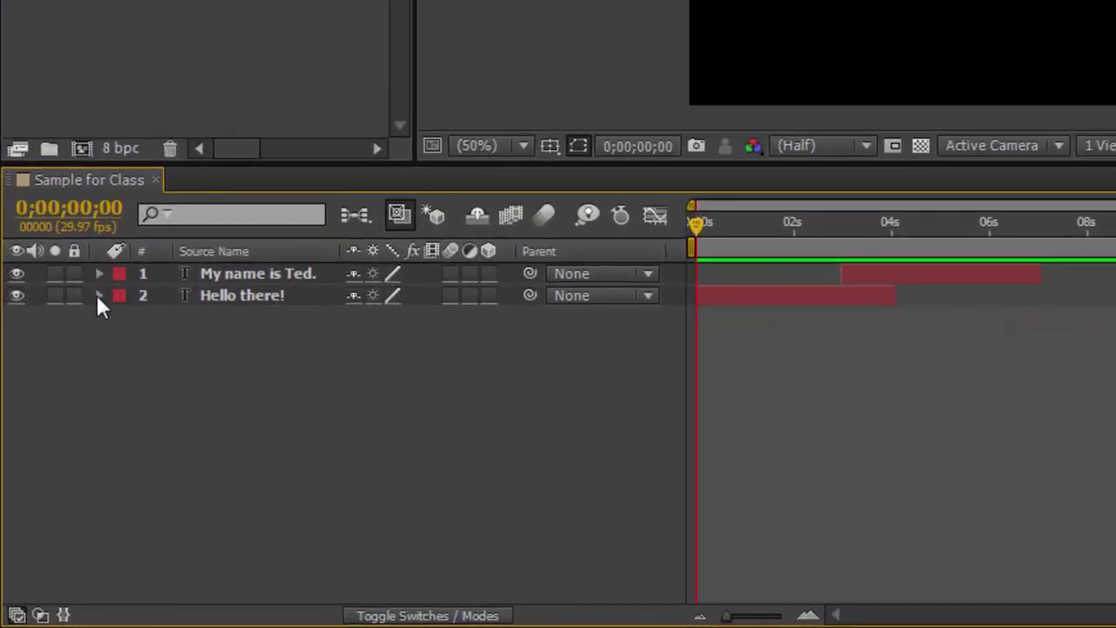
Step: Expand the "Hello there!" layer to show its Transform properties
click(98, 296)
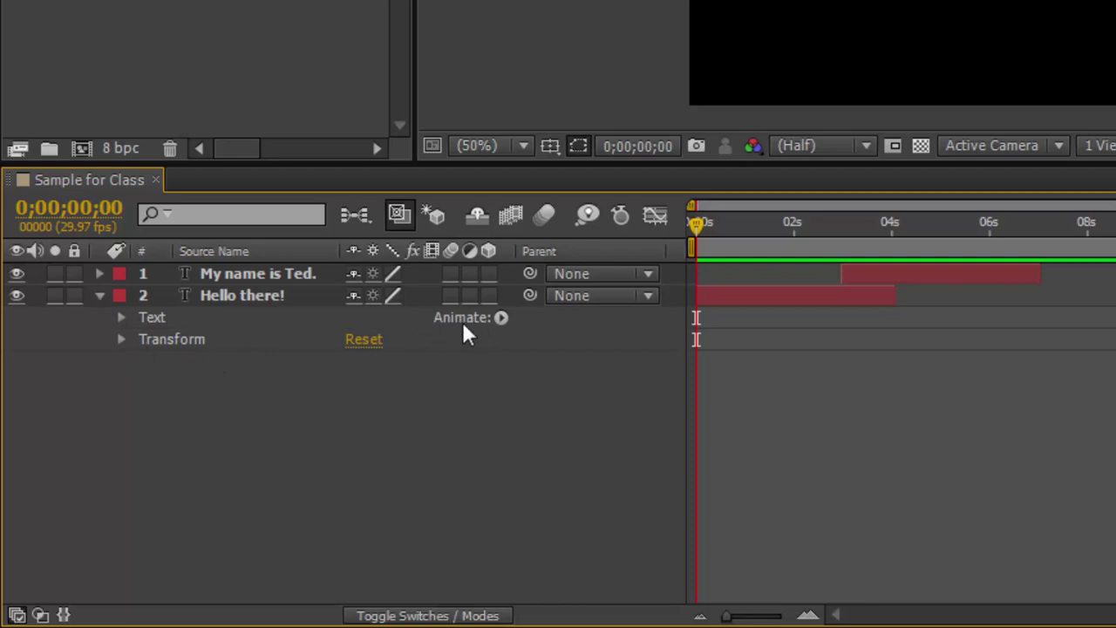
click(122, 340)
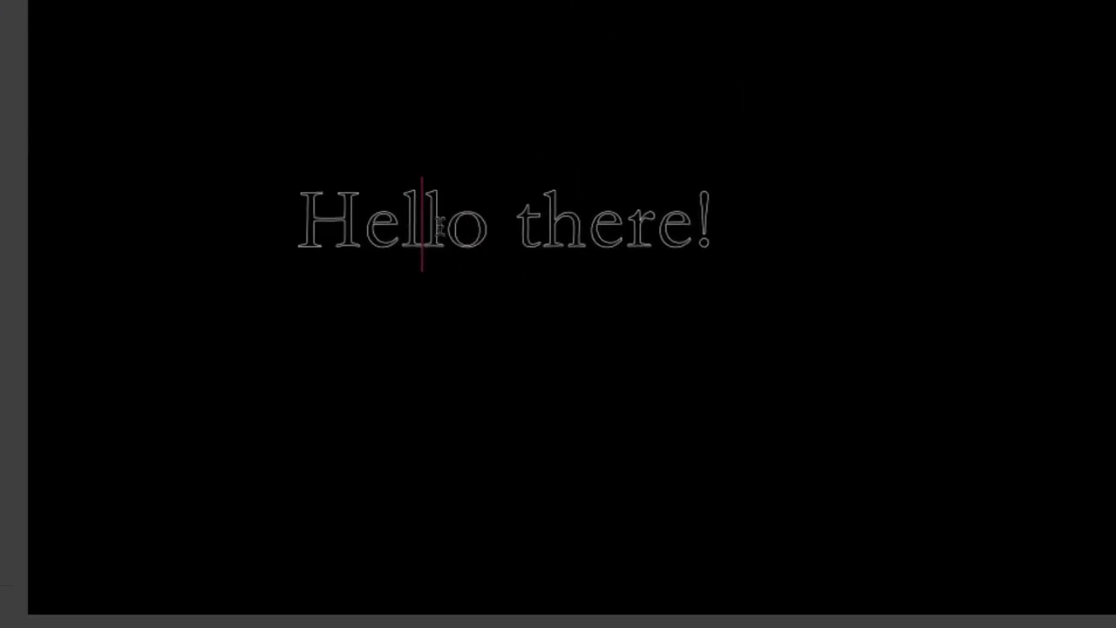
key(Escape)
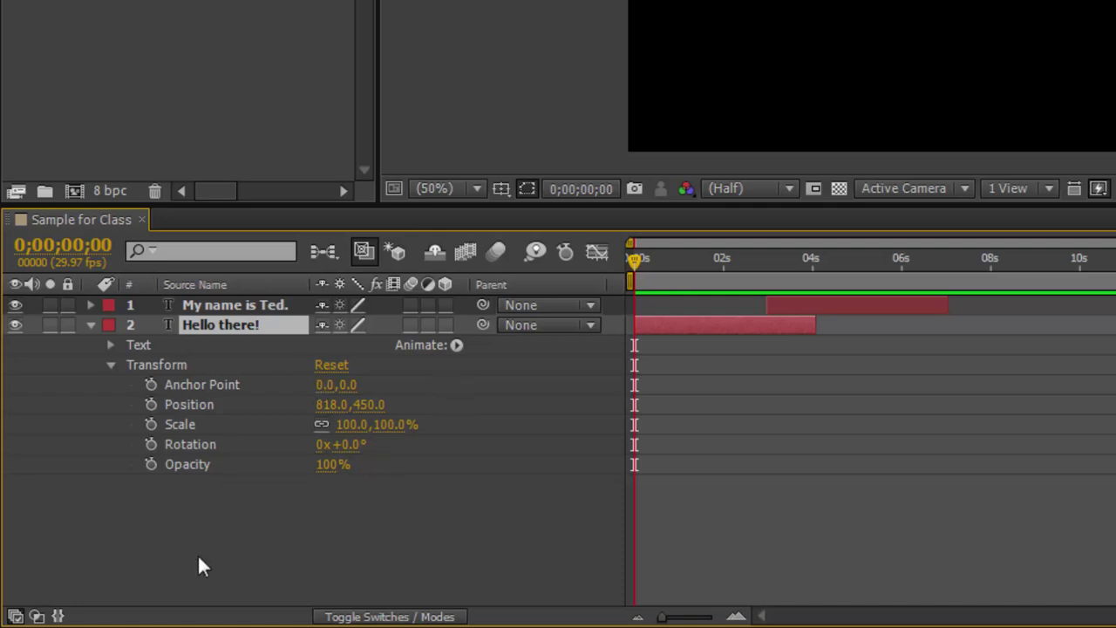
Step: Show only the Opacity property for both text layers, then deselect them
shift+click(201, 304)
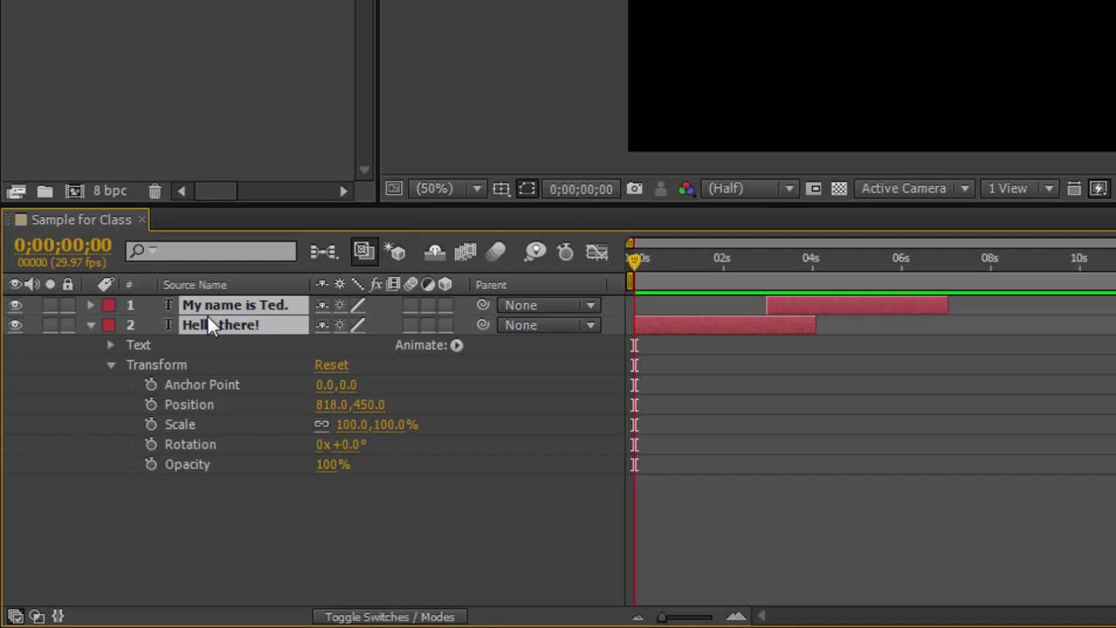
key(t)
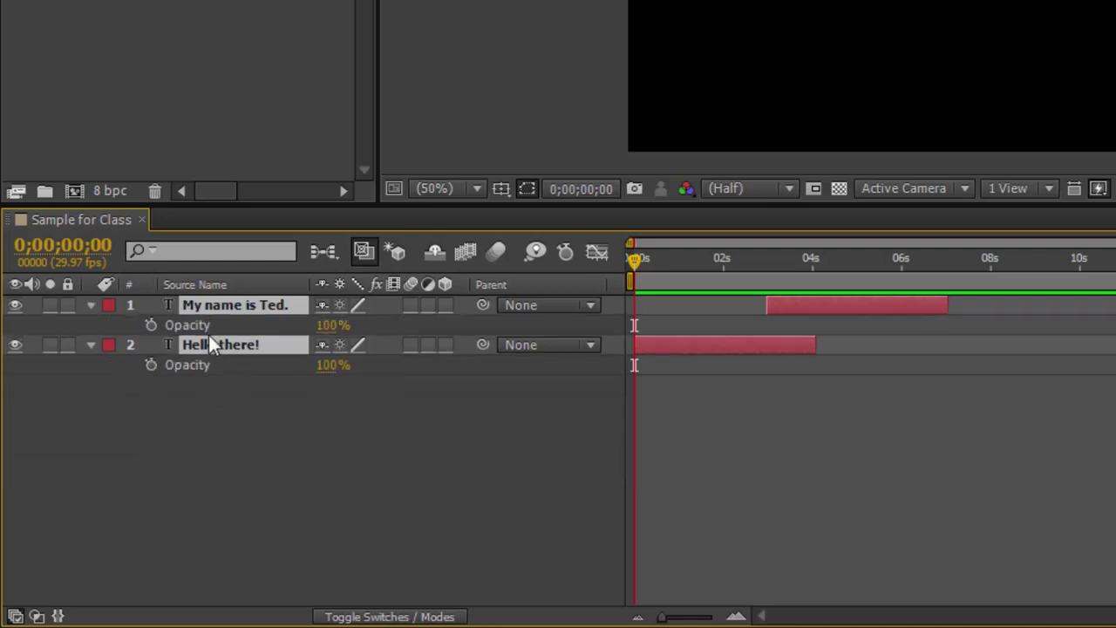
click(232, 454)
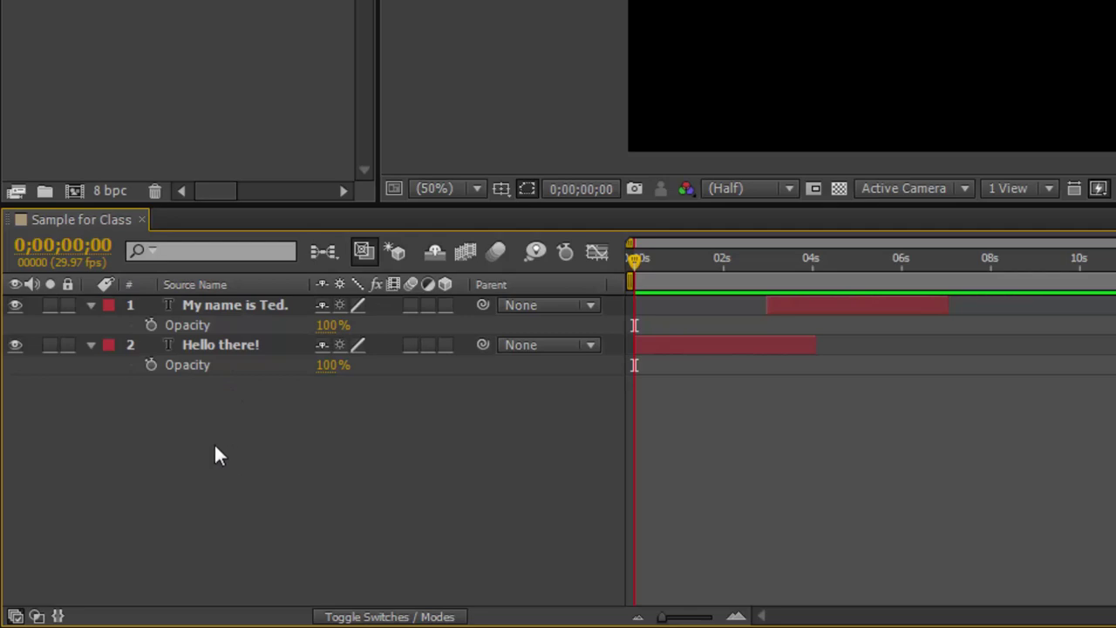
Step: Enable Opacity keyframing on the "Hello there!" layer at 0;00;00;00 and set the keyframe to 0%
click(150, 366)
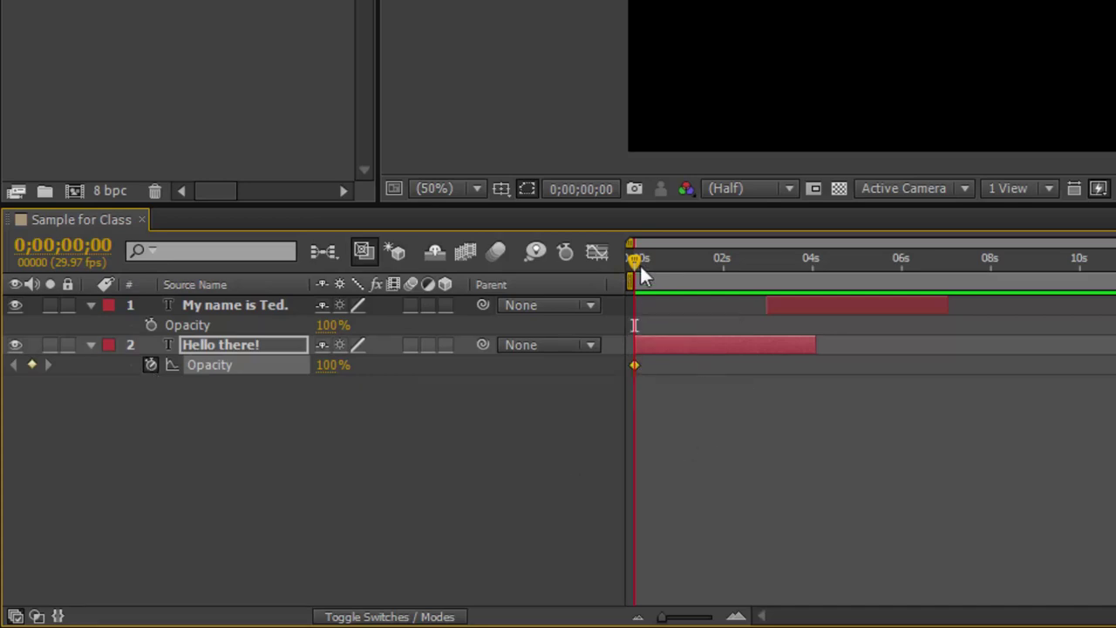
click(334, 366)
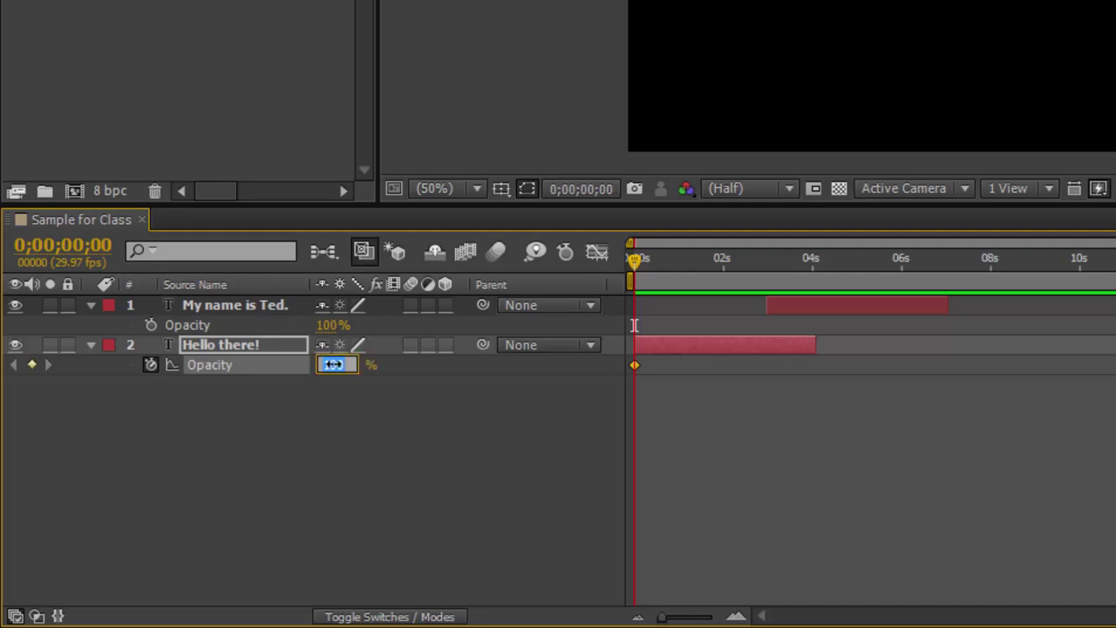
text(0)
key(Return)
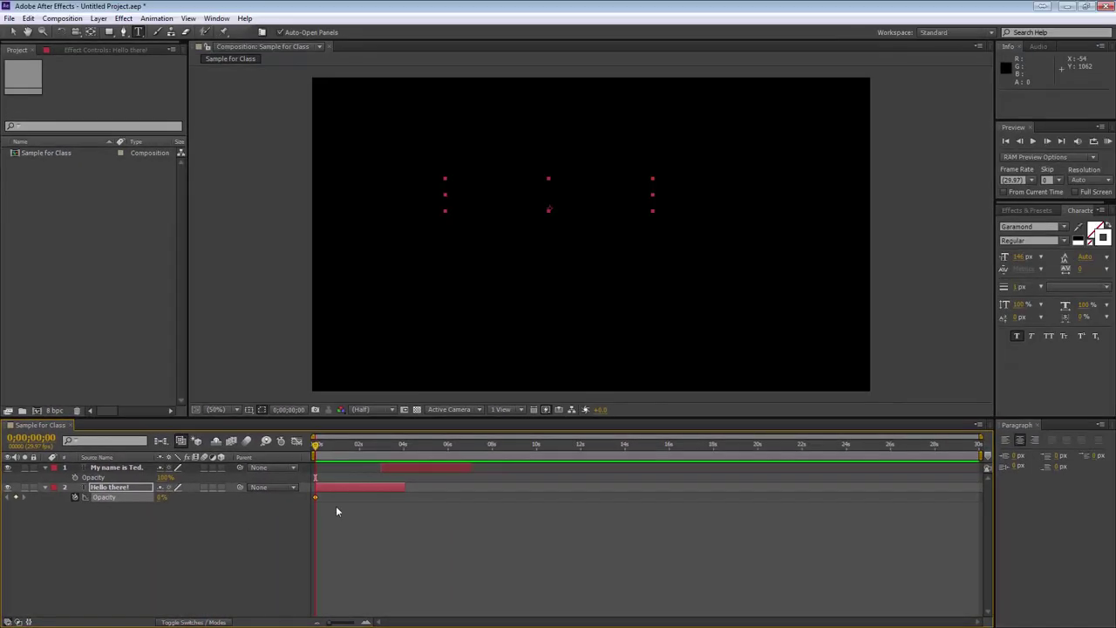
Step: Add an Opacity keyframe of 100% to the "Hello there!" layer at 0;00;00;16
drag(316, 446, 326, 446)
click(161, 499)
text(100)
key(Return)
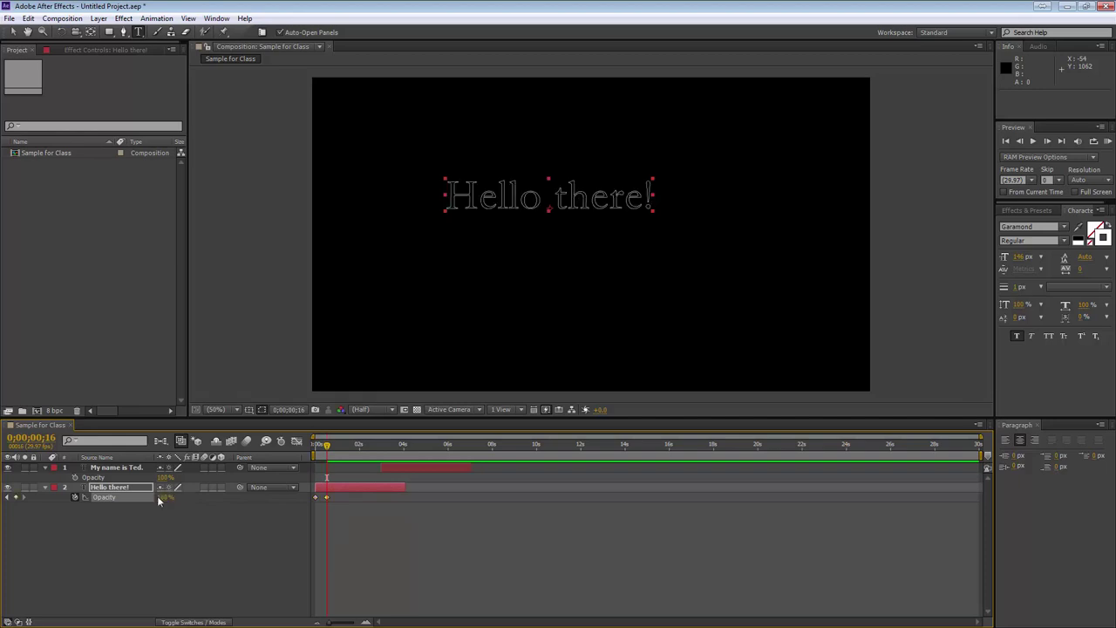
Step: Preview the "Hello there!" fade-in from the start of the composition
key(Home)
mouse_move(328, 500)
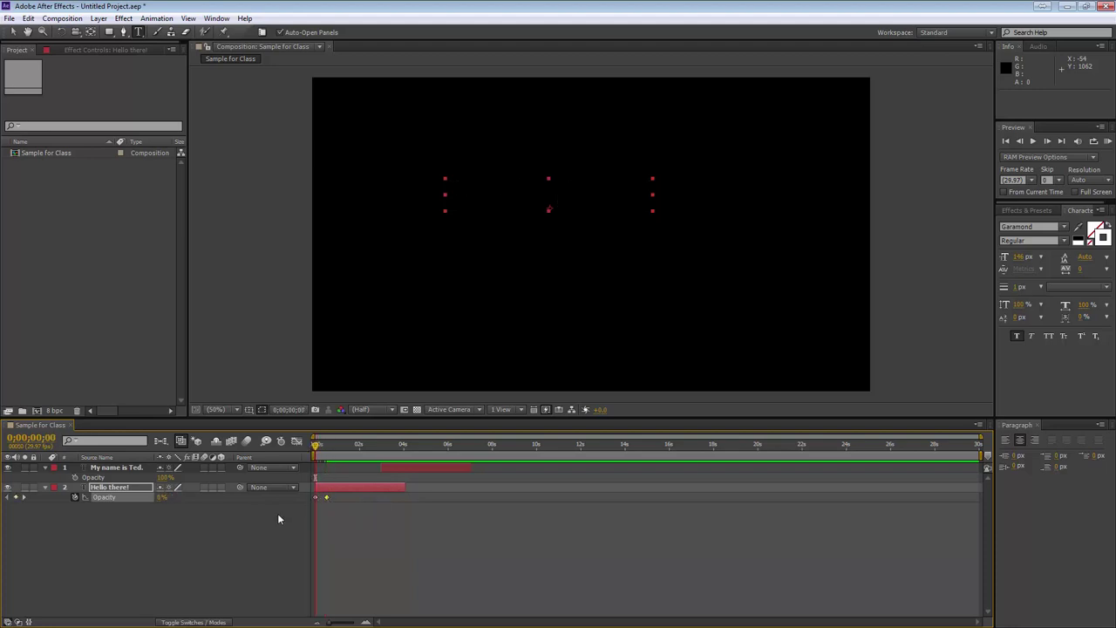
key(space)
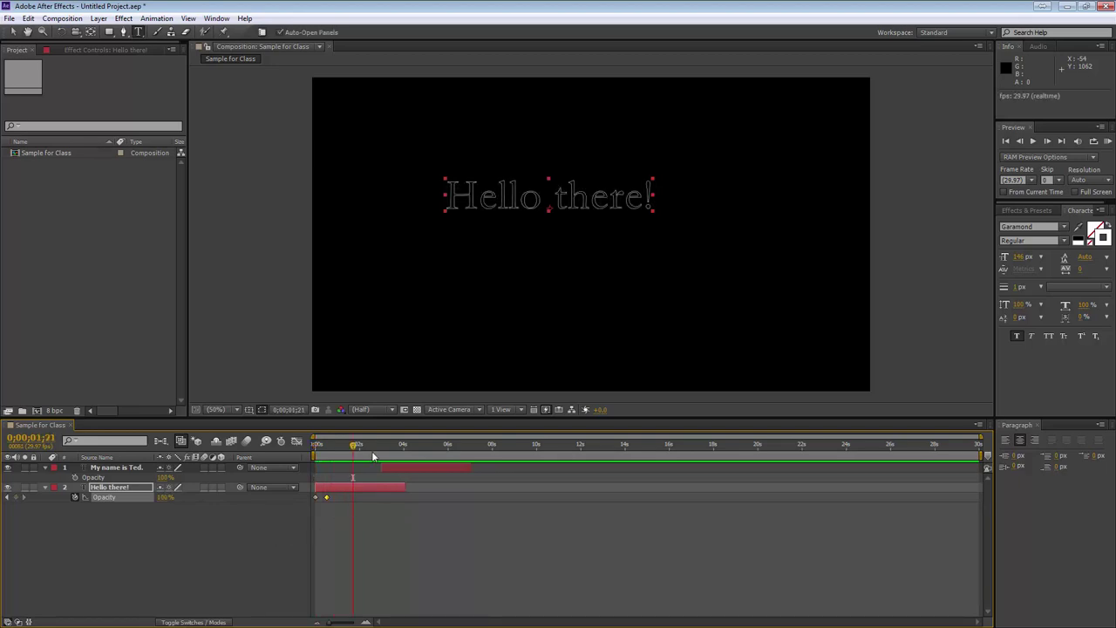
Step: Add "Hello there!" Opacity keyframes of 100% at 0;00;03;16 and 0% at 0;00;04;01 for a fade-out
drag(354, 448, 394, 447)
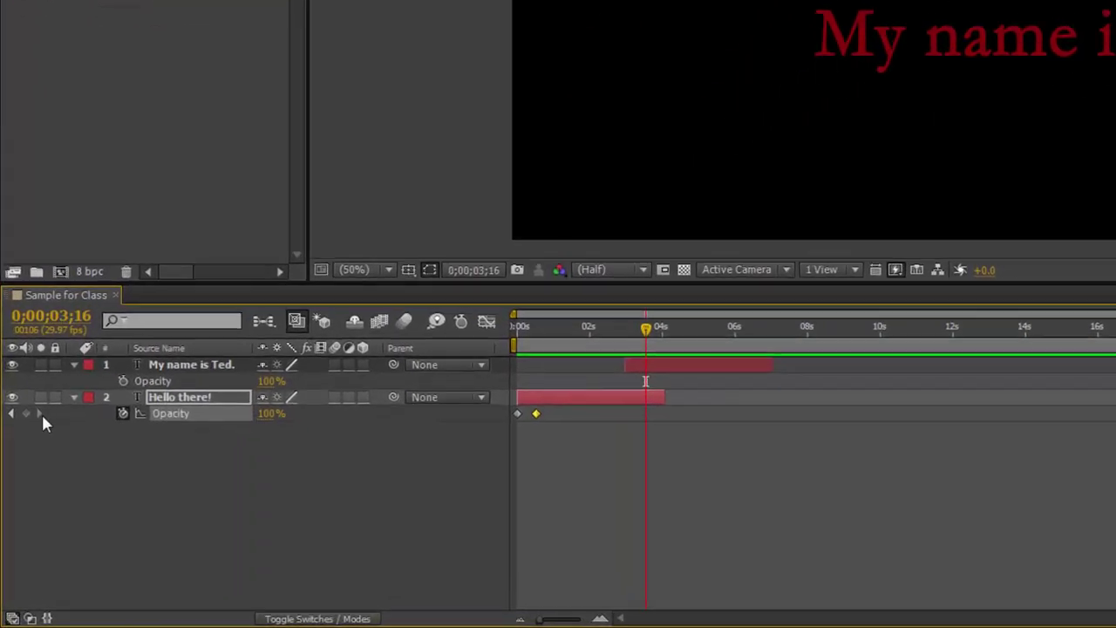
click(25, 414)
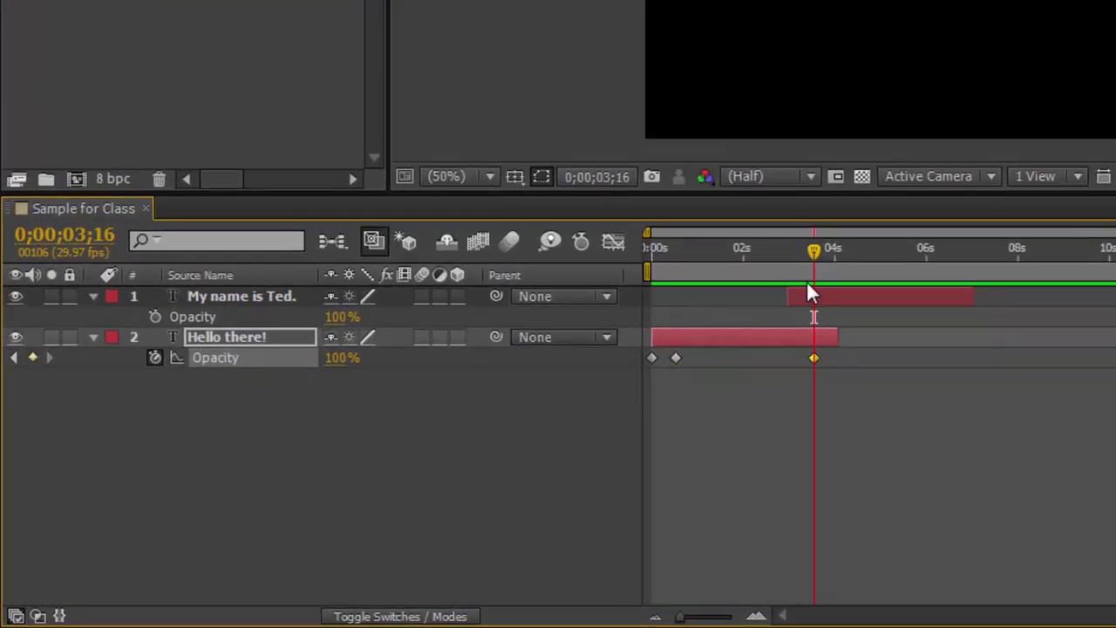
drag(815, 249, 838, 246)
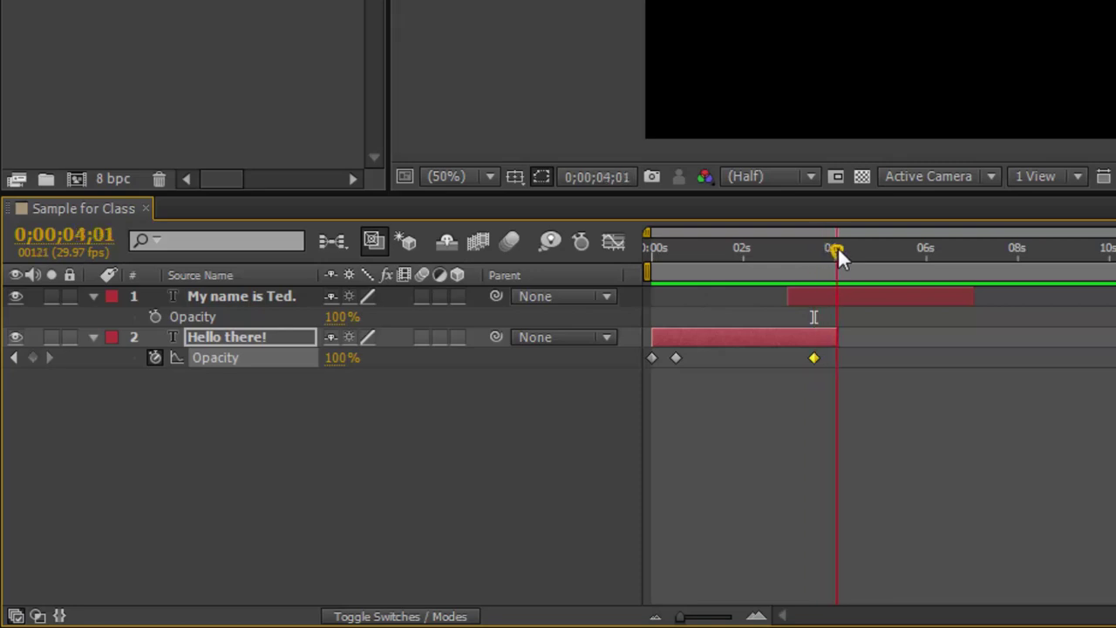
click(336, 357)
text(0)
key(Return)
Step: Examine the "Hello there!" Opacity keyframes by scrubbing through the fade-out and checking the values at the keyframes
click(837, 358)
mouse_move(833, 359)
click(812, 359)
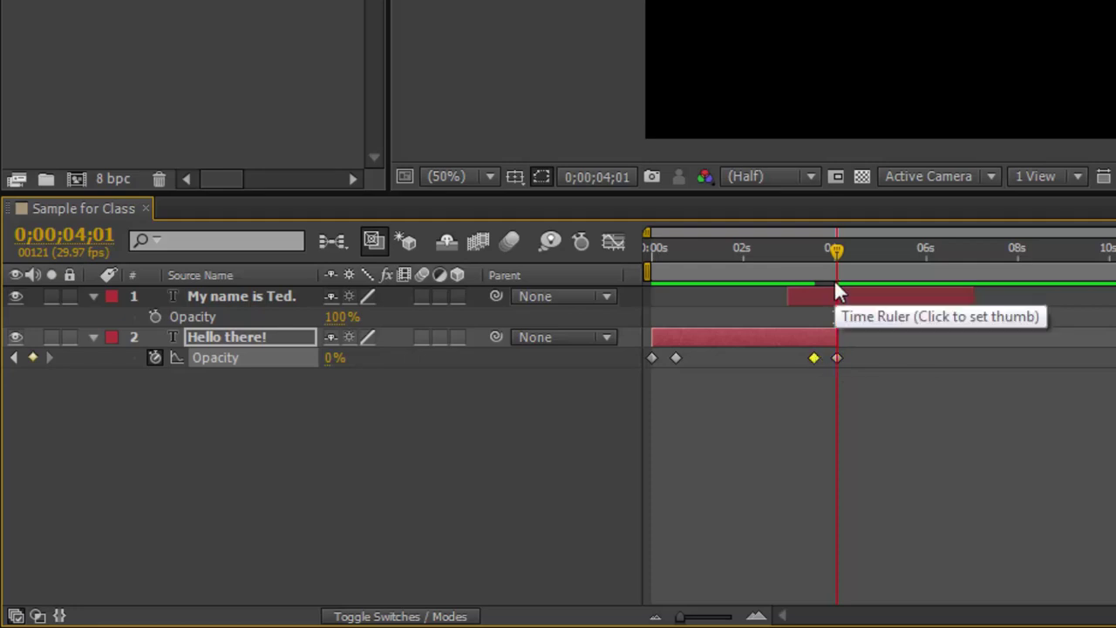
click(827, 249)
drag(827, 250, 833, 250)
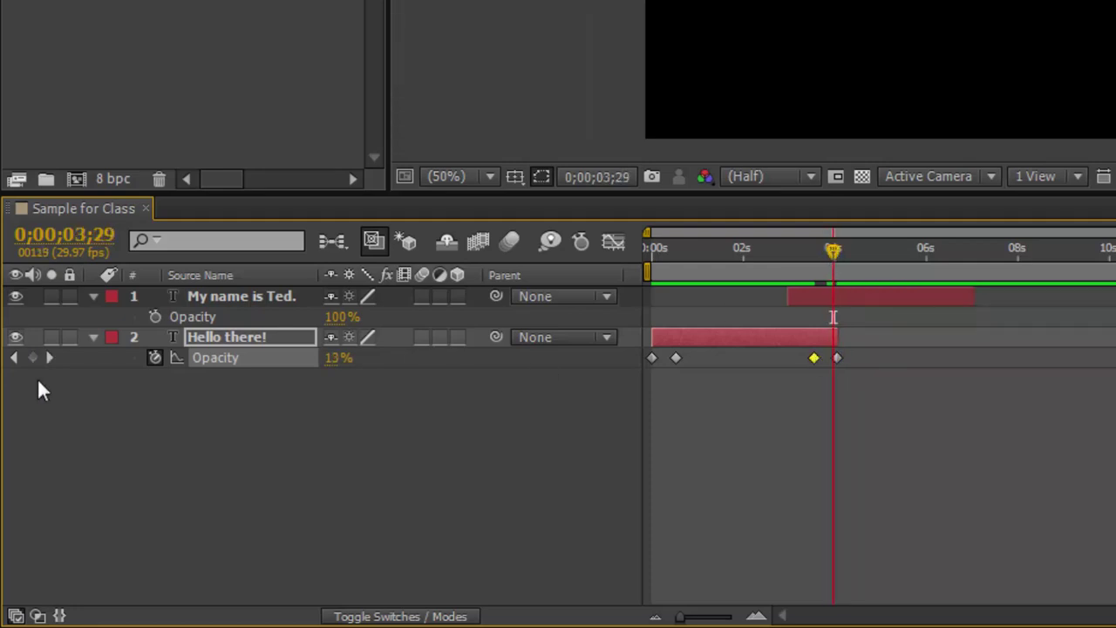
click(14, 358)
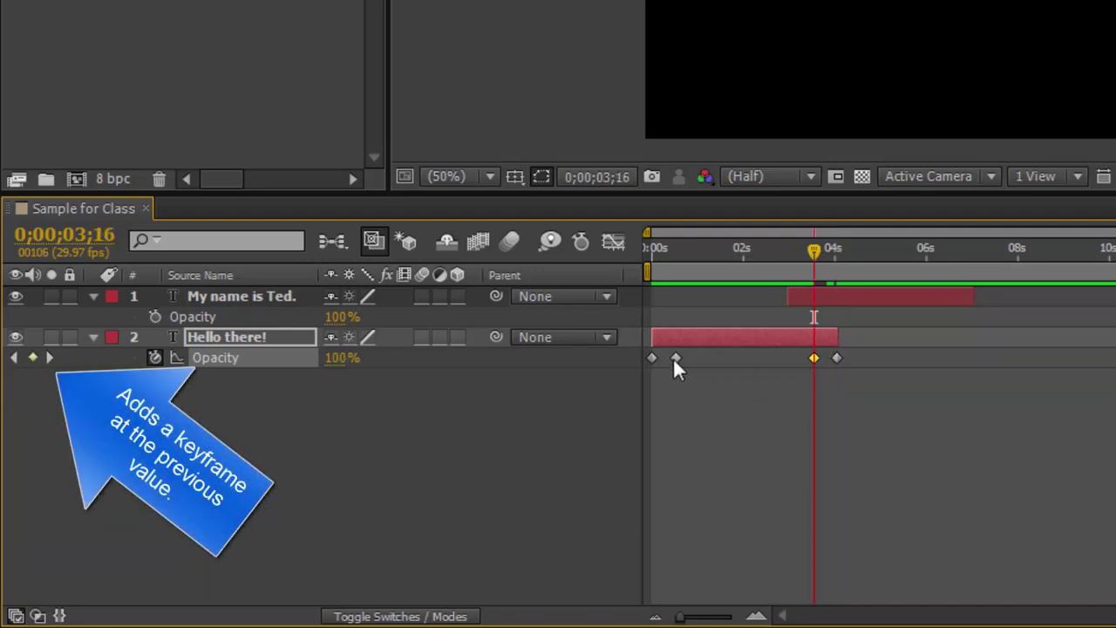
mouse_move(675, 357)
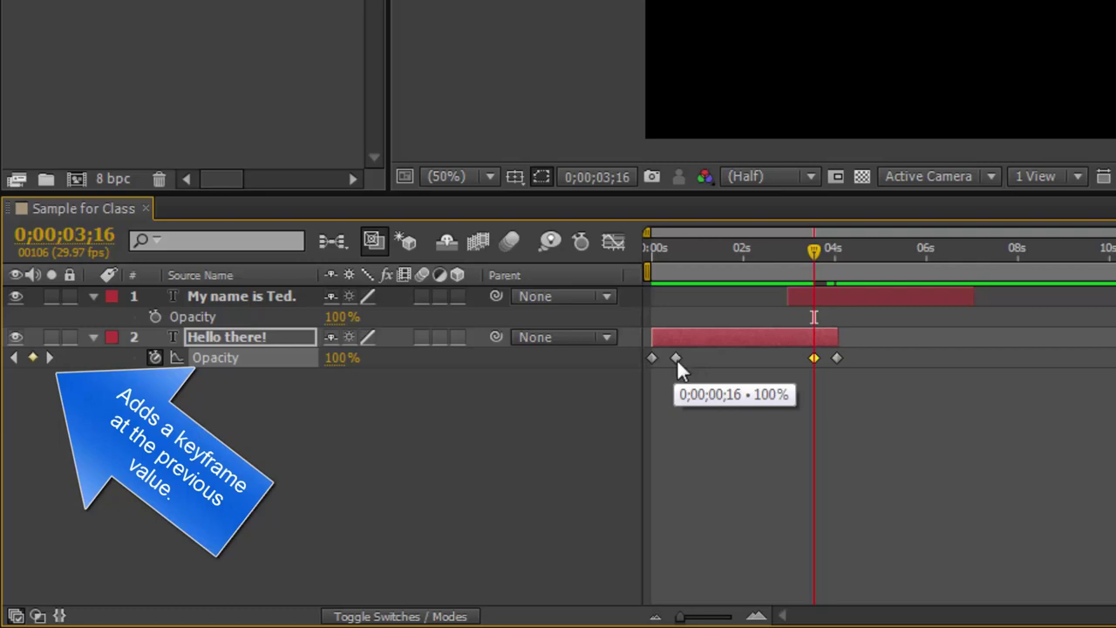
click(813, 357)
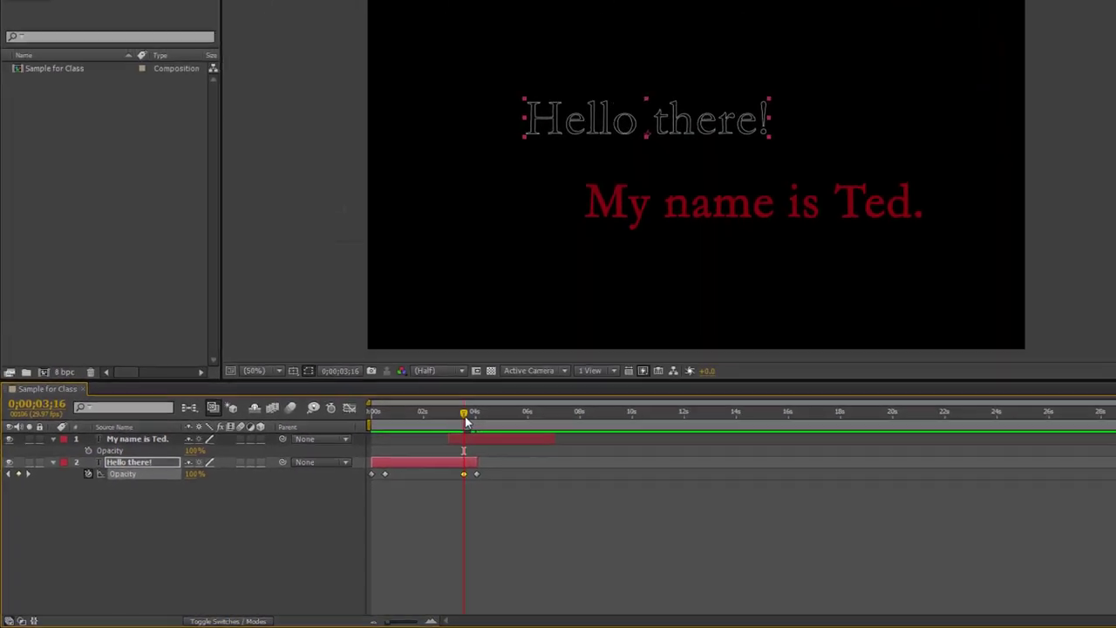
click(670, 251)
Step: Set the name introduction layer's Opacity to 0% at 0;00;03;01 and enable keyframing for it
drag(316, 457, 384, 451)
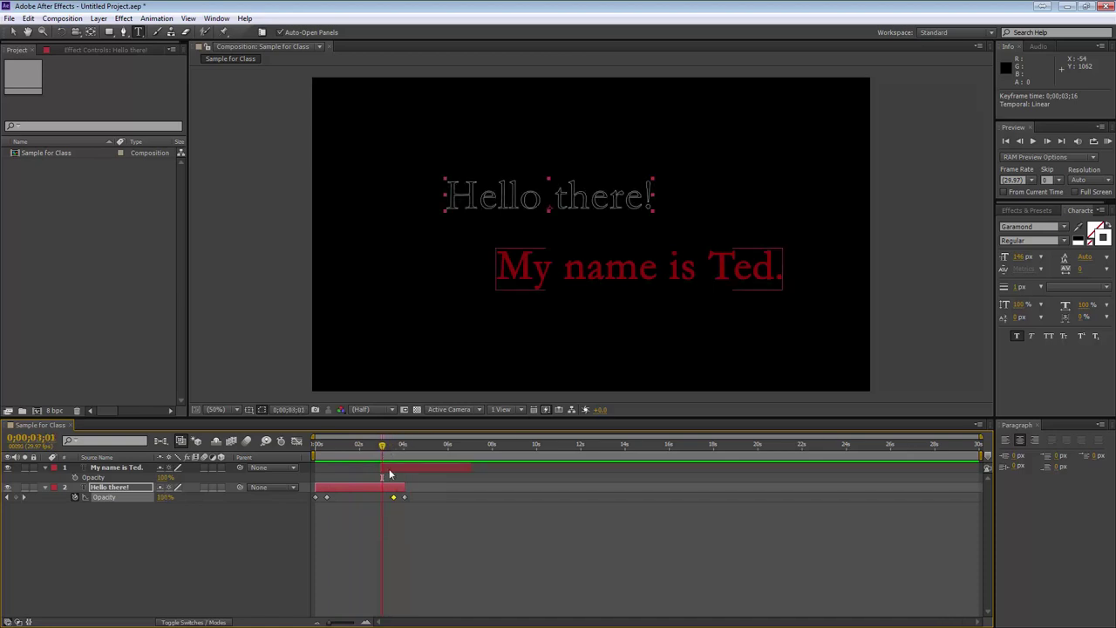
click(388, 470)
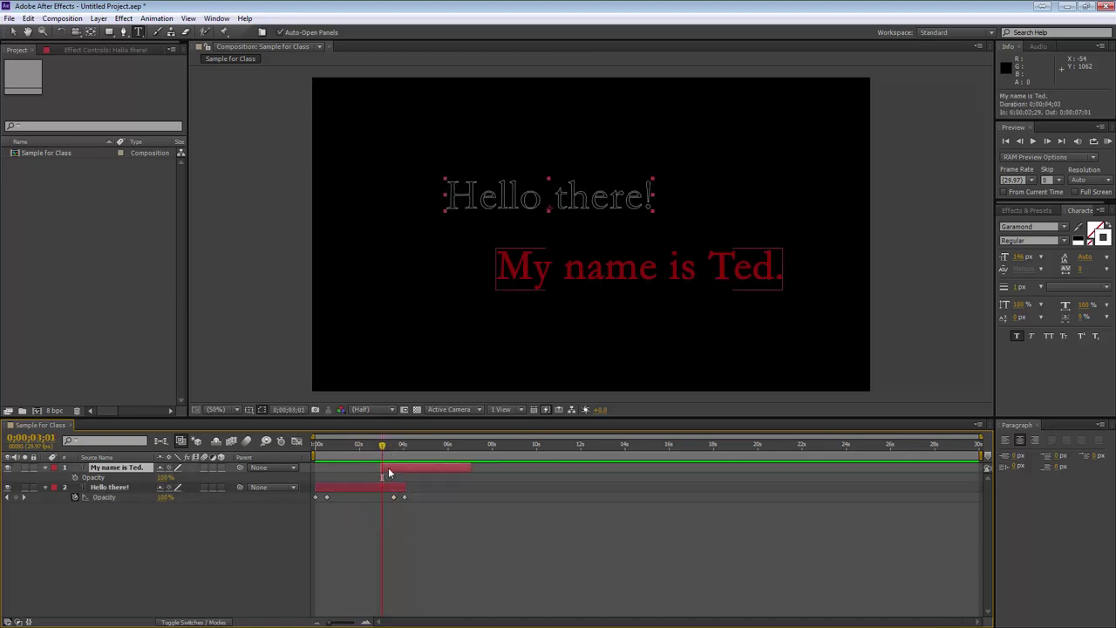
click(165, 477)
text(0)
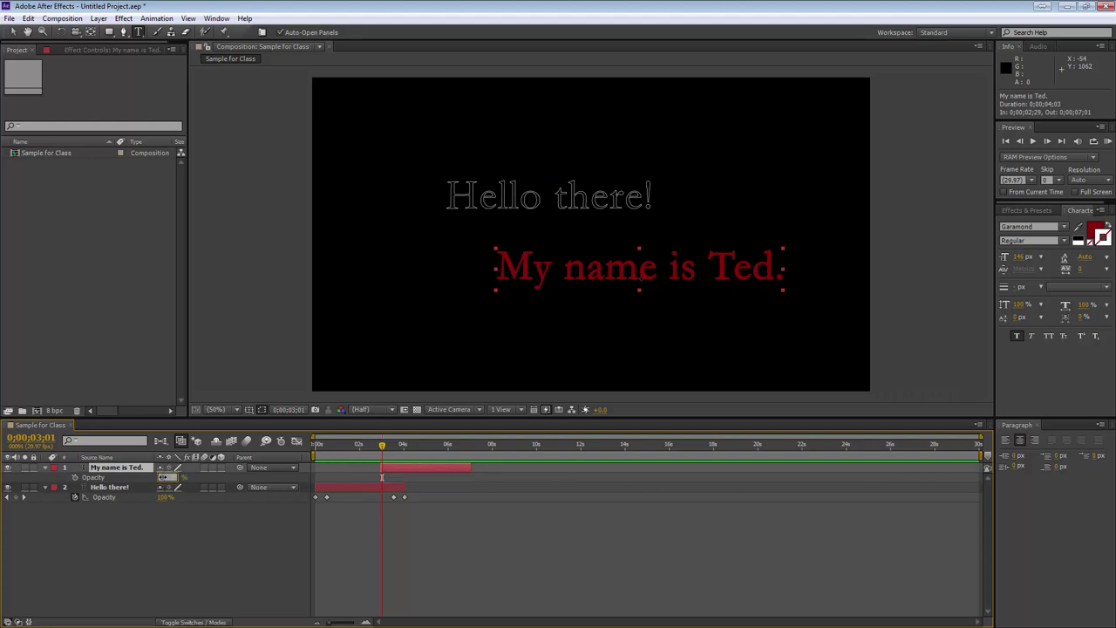
key(Return)
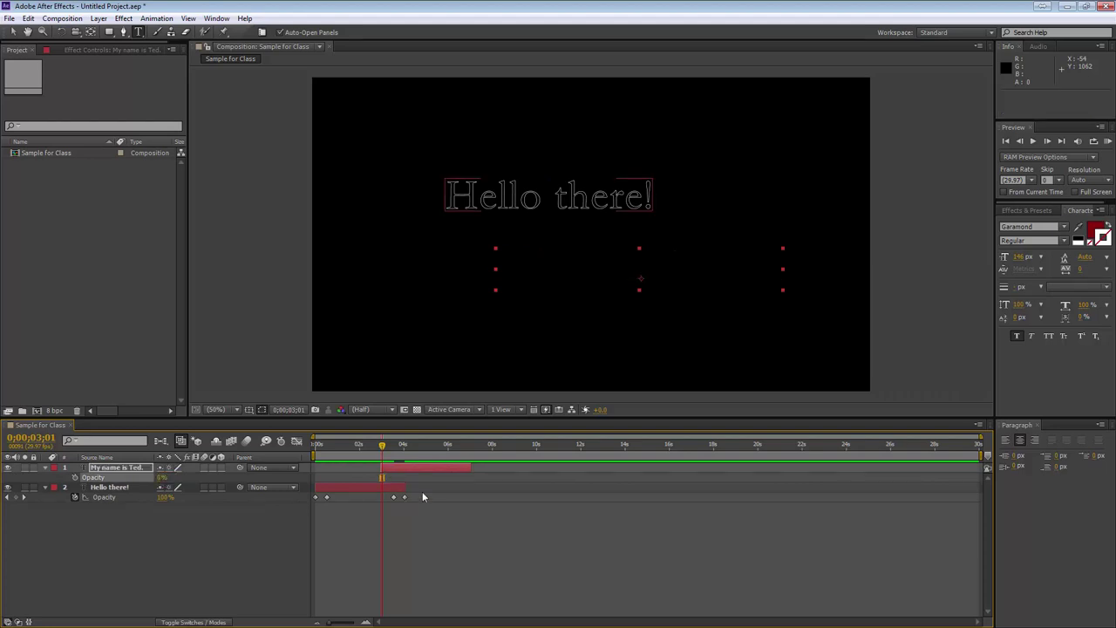
click(75, 480)
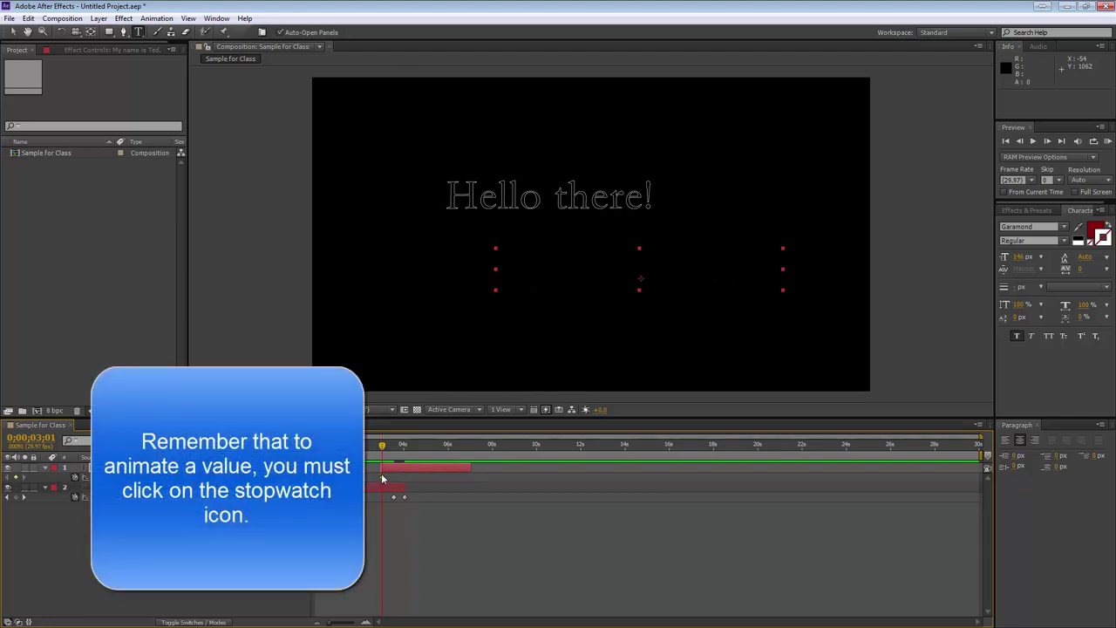
Step: Set the name introduction layer's Opacity to 100% at 0;00;03;12 to complete its fade-in
drag(382, 445, 390, 446)
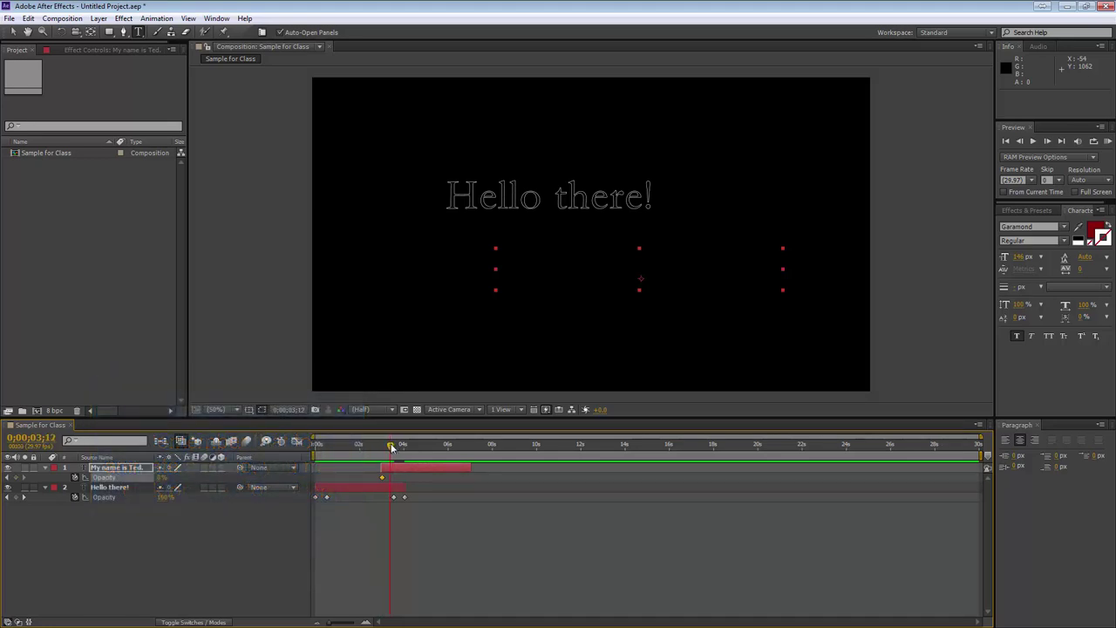
click(159, 479)
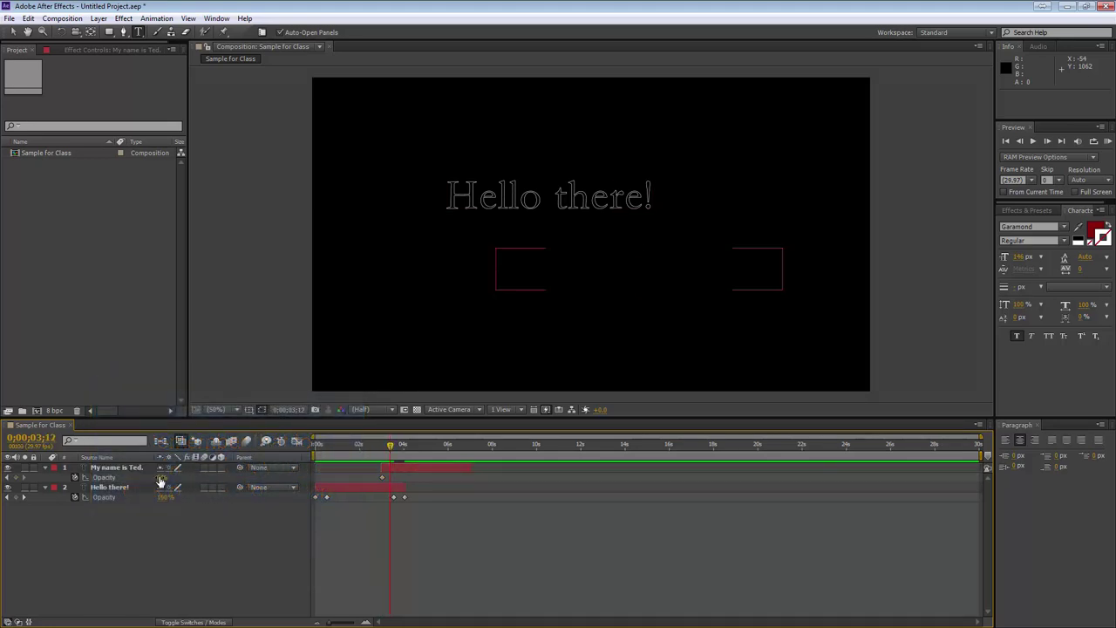
click(158, 477)
text(100)
key(Return)
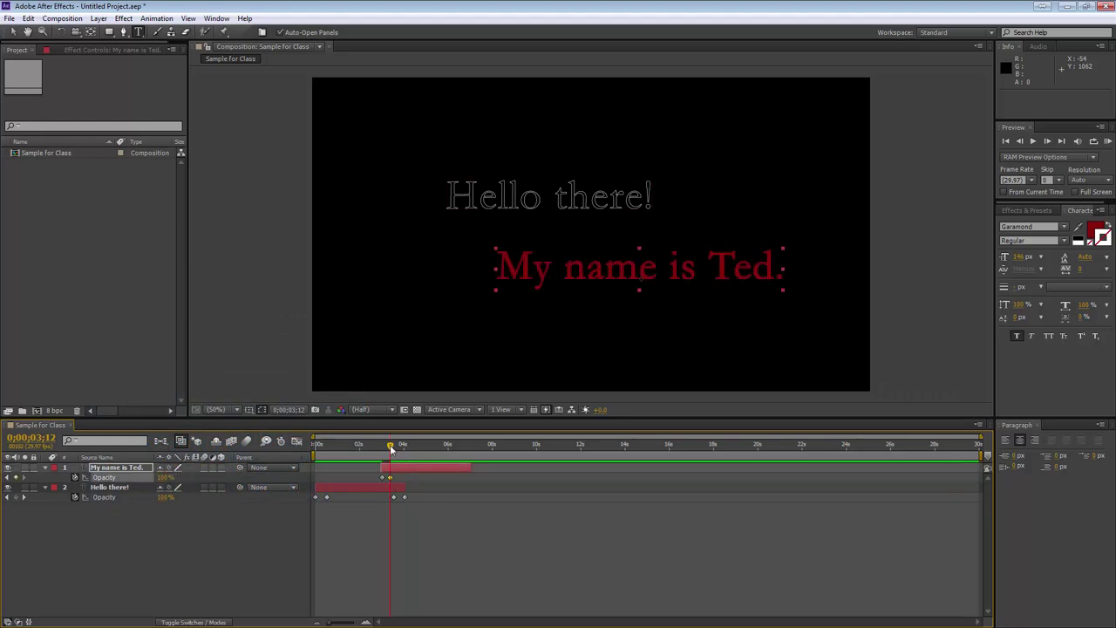
Step: Add a fade-out to the name introduction layer with Opacity keyframes of 100% at 0;00;06;15 and 0% at 0;00;07;01
drag(390, 446, 460, 448)
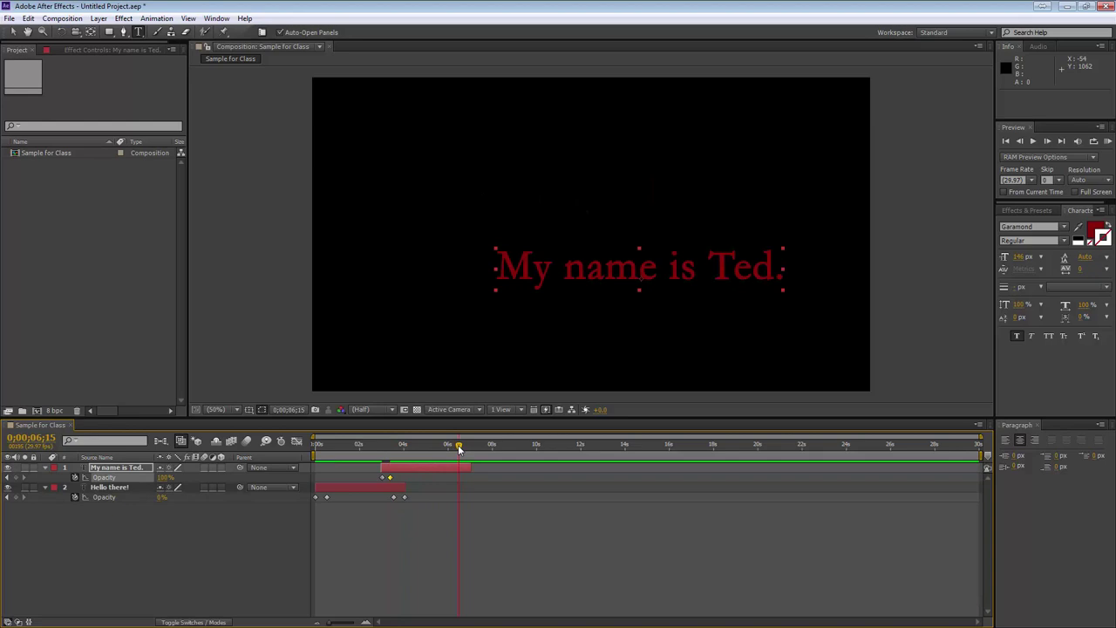
click(15, 477)
drag(459, 447, 472, 447)
click(165, 477)
text(0)
key(Return)
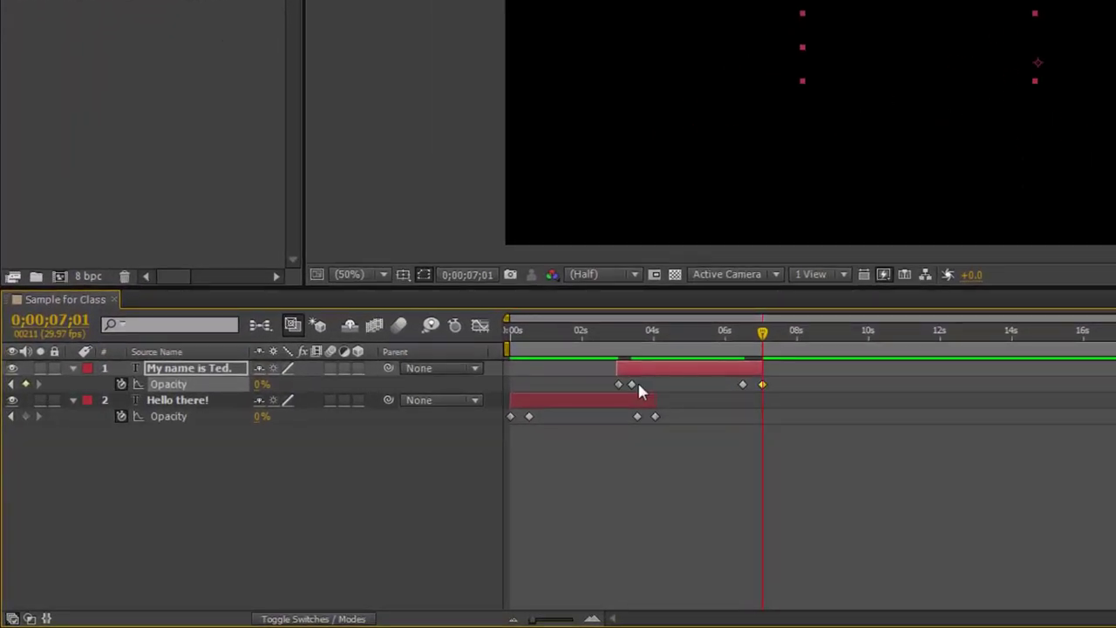
Step: Align the name introduction layer's second Opacity keyframe with the "Hello there!" fade-out keyframe at 0;00;03;16, and preview from the start
drag(631, 383, 637, 384)
drag(762, 331, 512, 349)
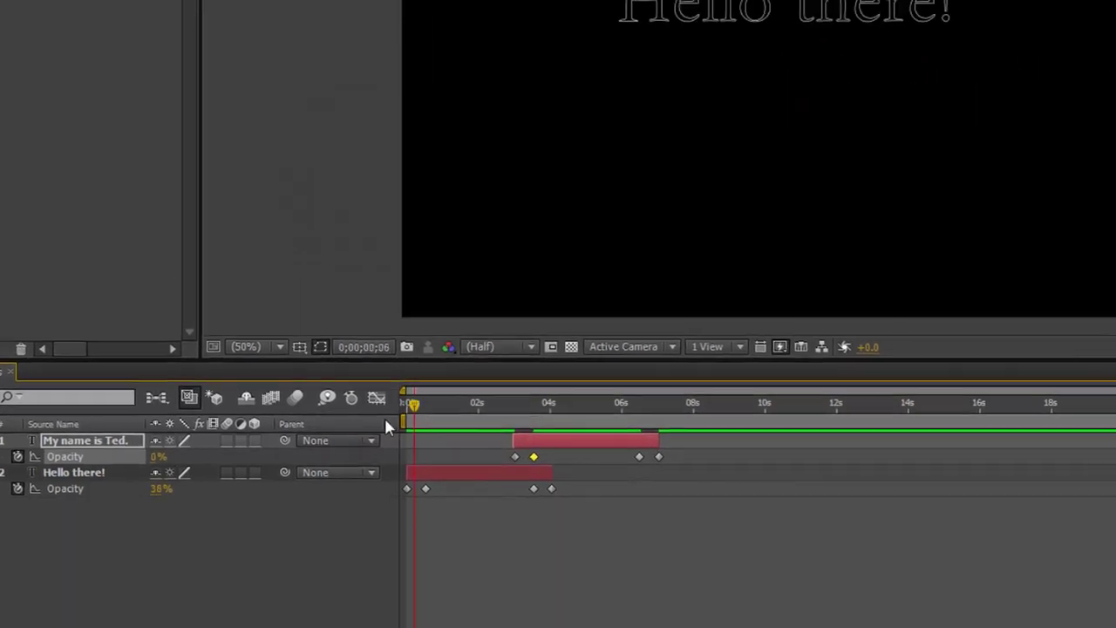
key(space)
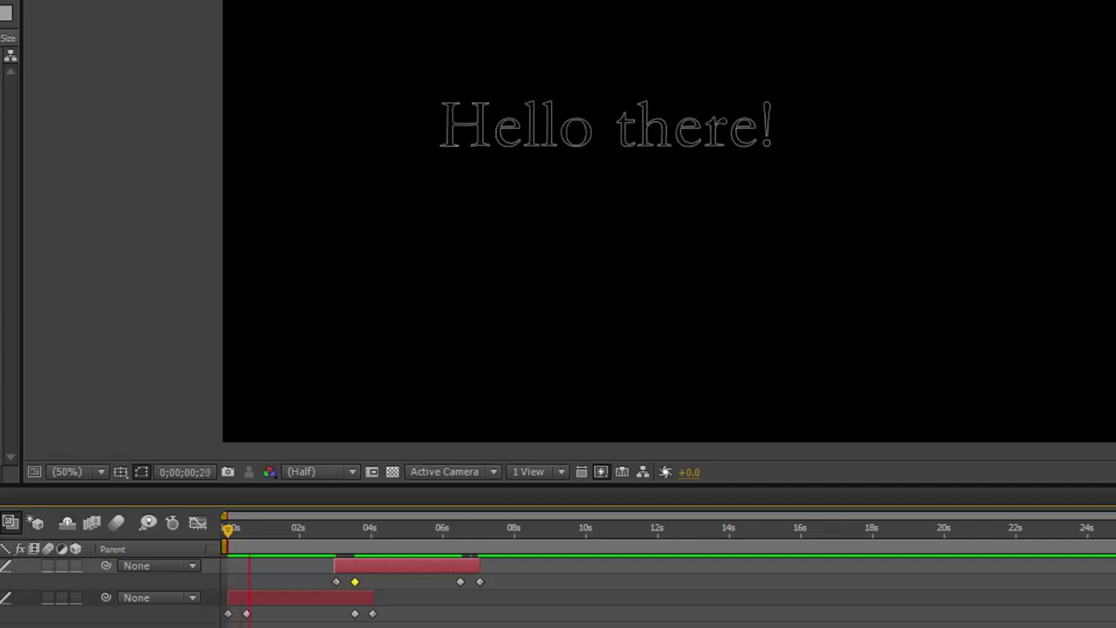
Step: Slow the "Hello there!" fade-in by moving its second Opacity keyframe to about 1.5 seconds, and preview it from the start
drag(245, 613, 280, 614)
drag(269, 528, 226, 529)
key(space)
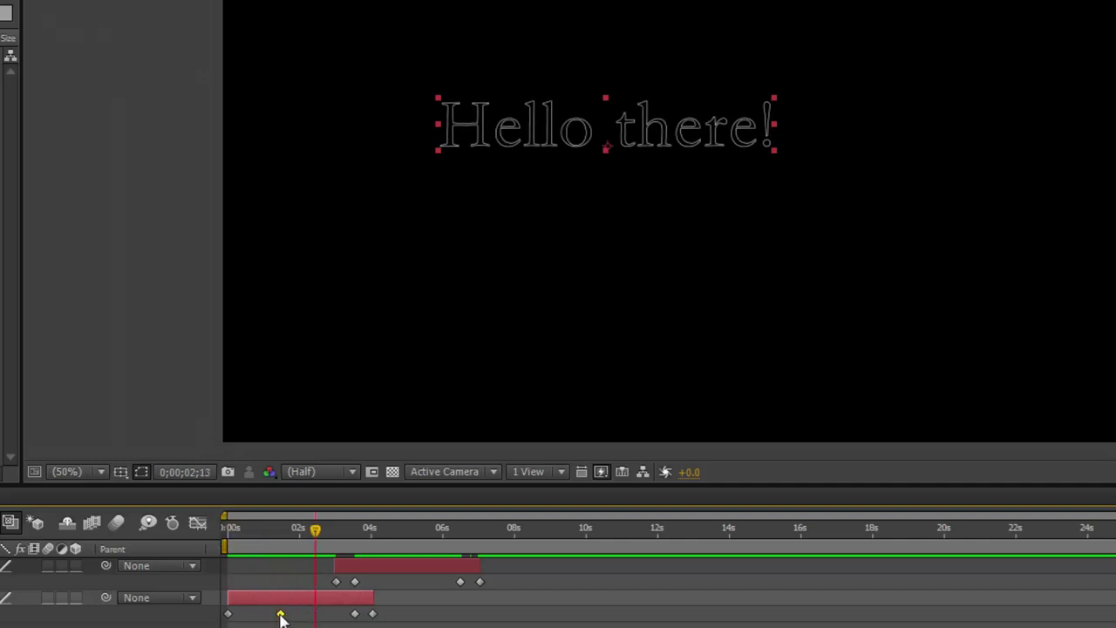
Step: Move the second "Hello there!" Opacity keyframe back to about 0.5 seconds and preview the whole text animation from the start
drag(280, 614, 243, 614)
drag(315, 529, 192, 530)
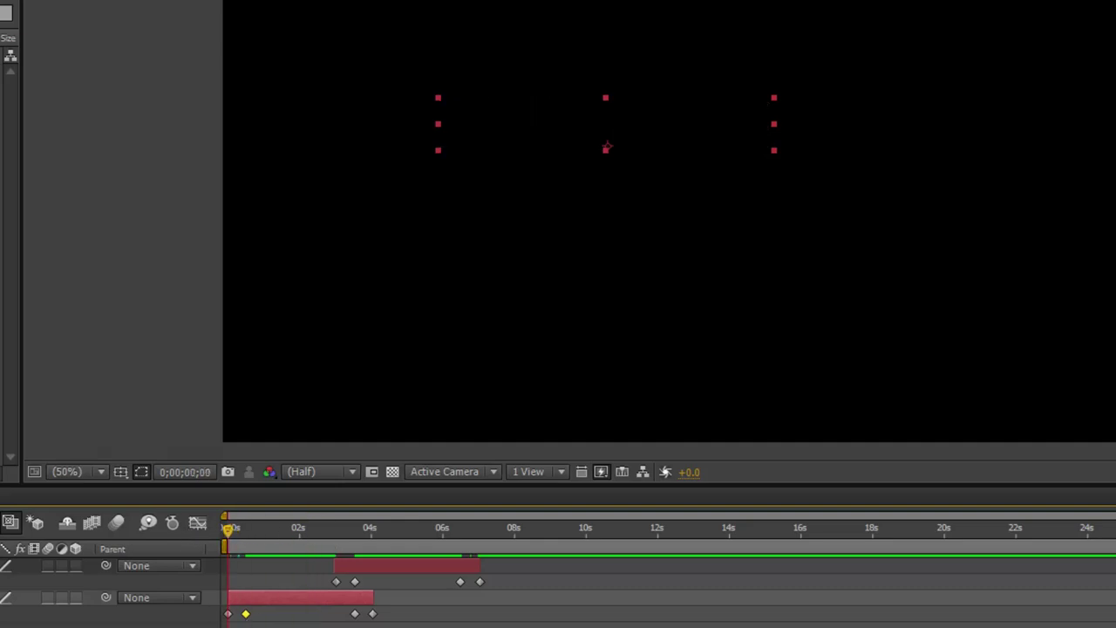
key(space)
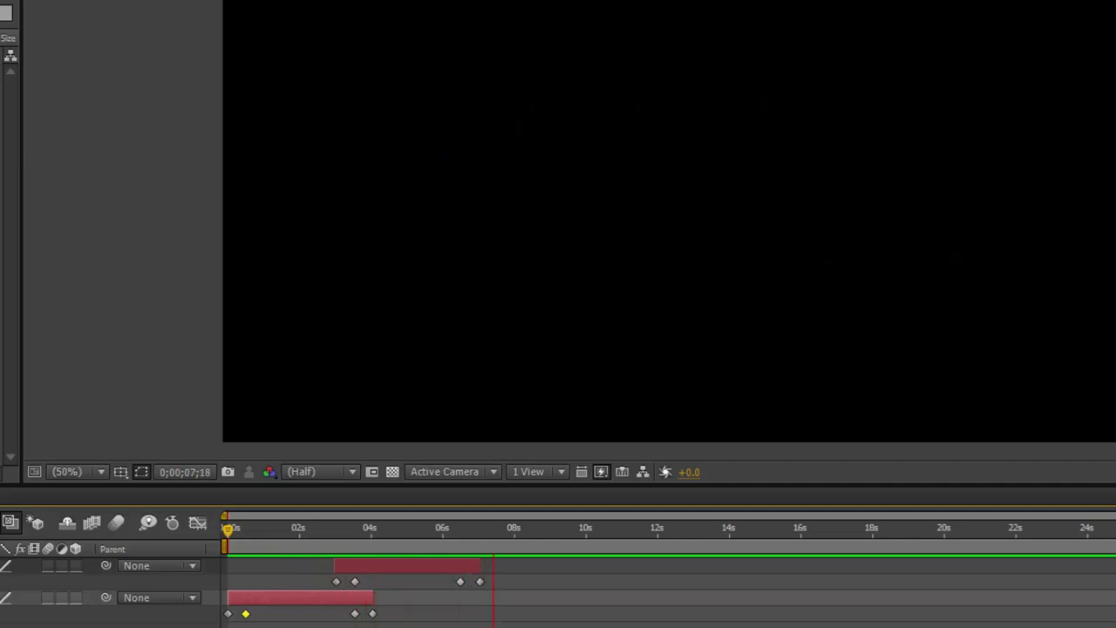
Step: Return to the start of the composition and show the Position property of both text layers in place of Opacity
drag(515, 534, 212, 548)
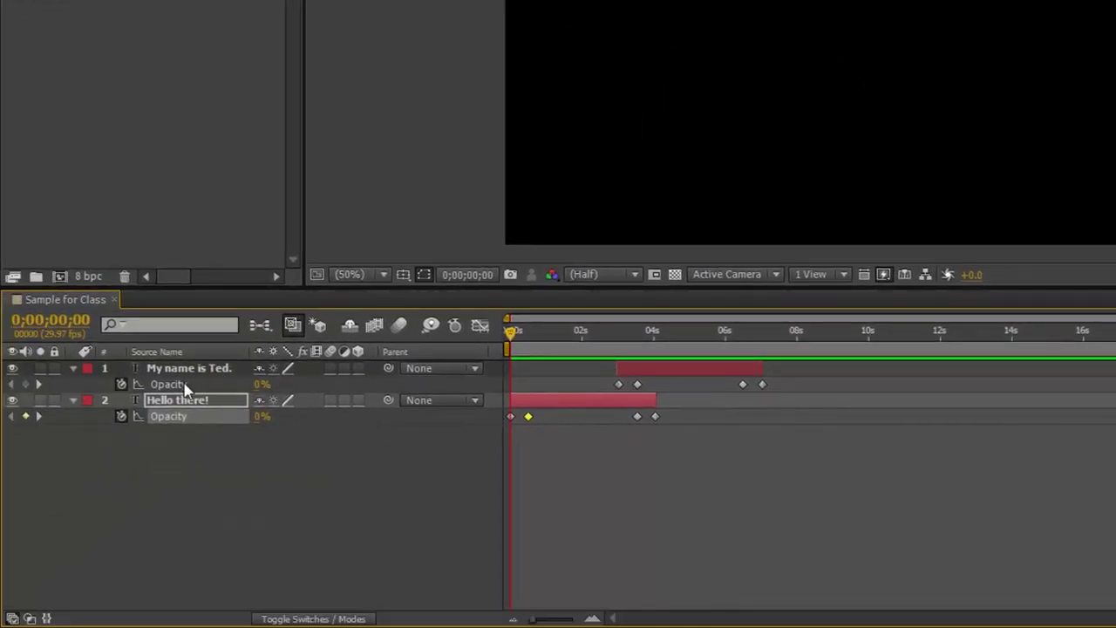
click(182, 369)
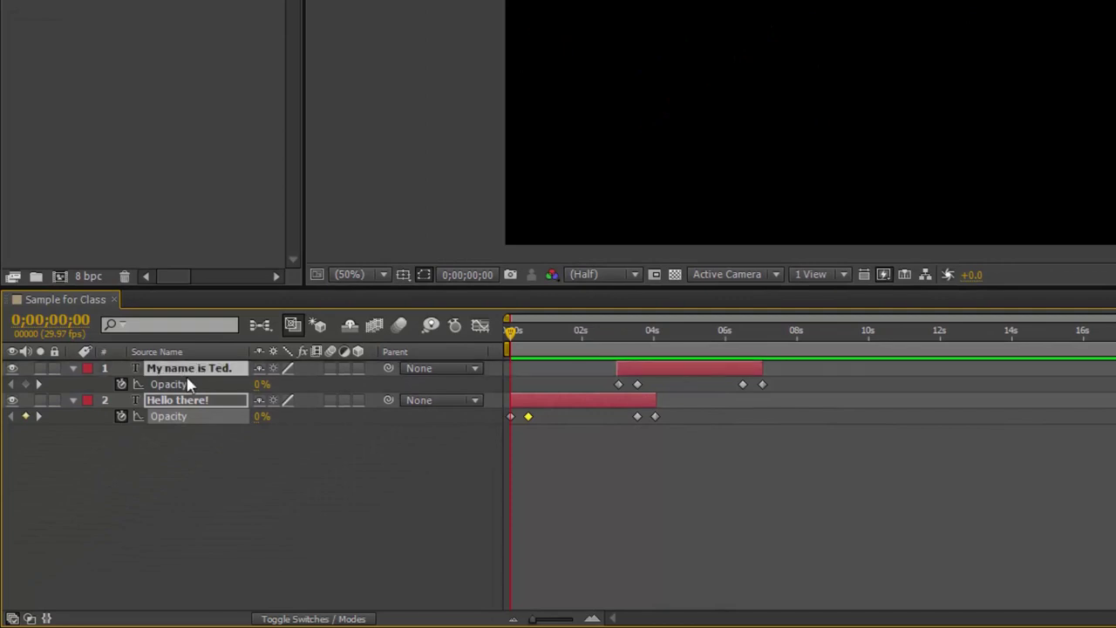
key(t)
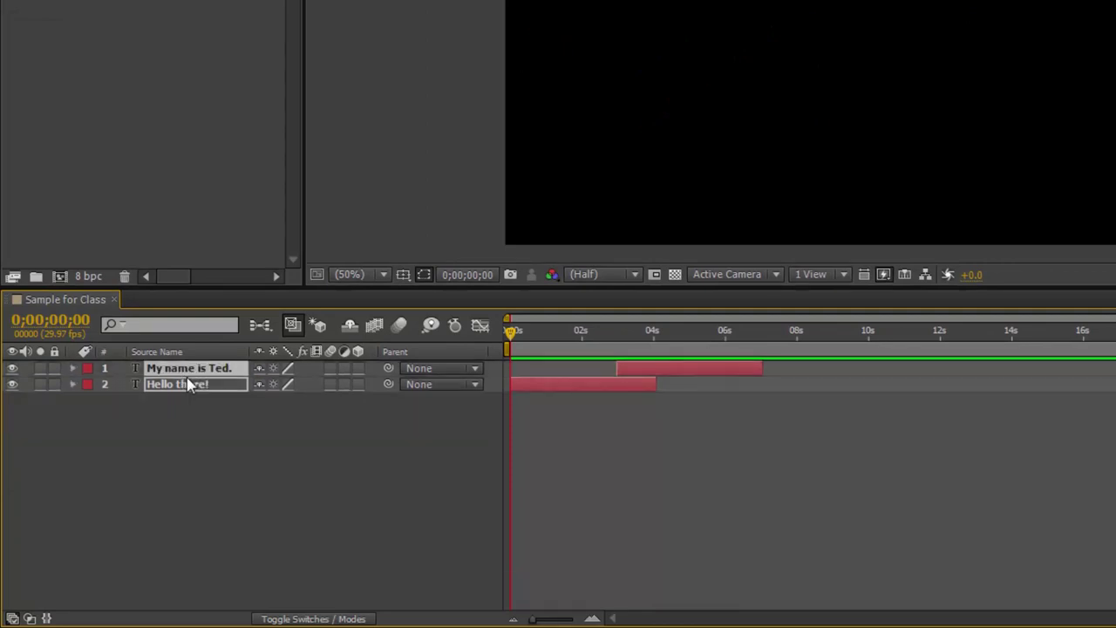
key(t)
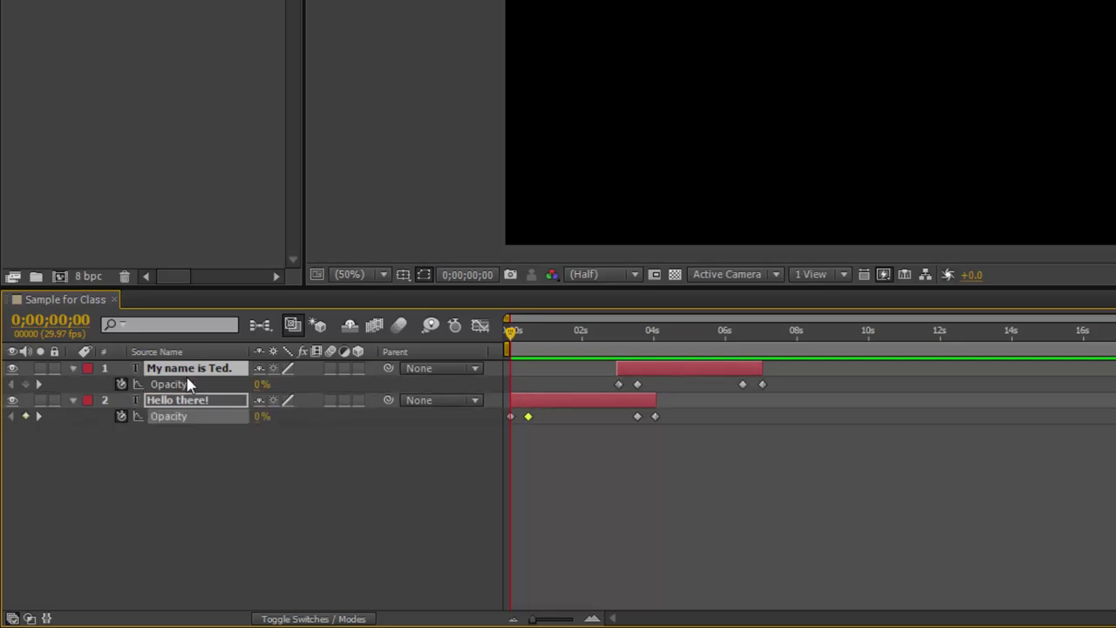
key(p)
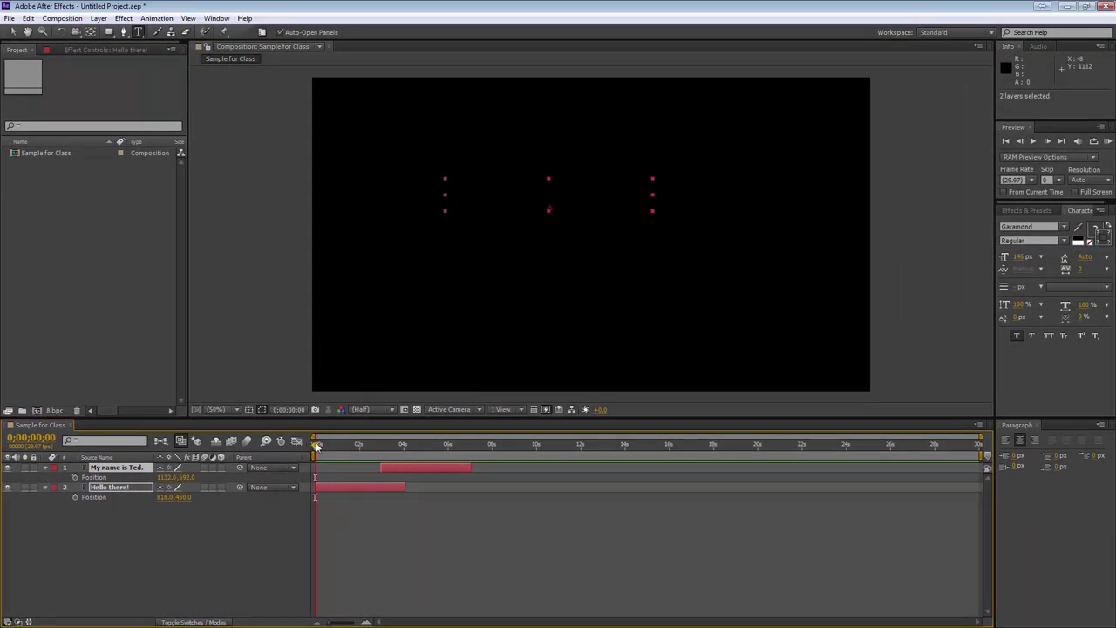
Step: Enable Position keyframing for both text layers at 0;00;00;27
click(347, 431)
drag(319, 446, 332, 447)
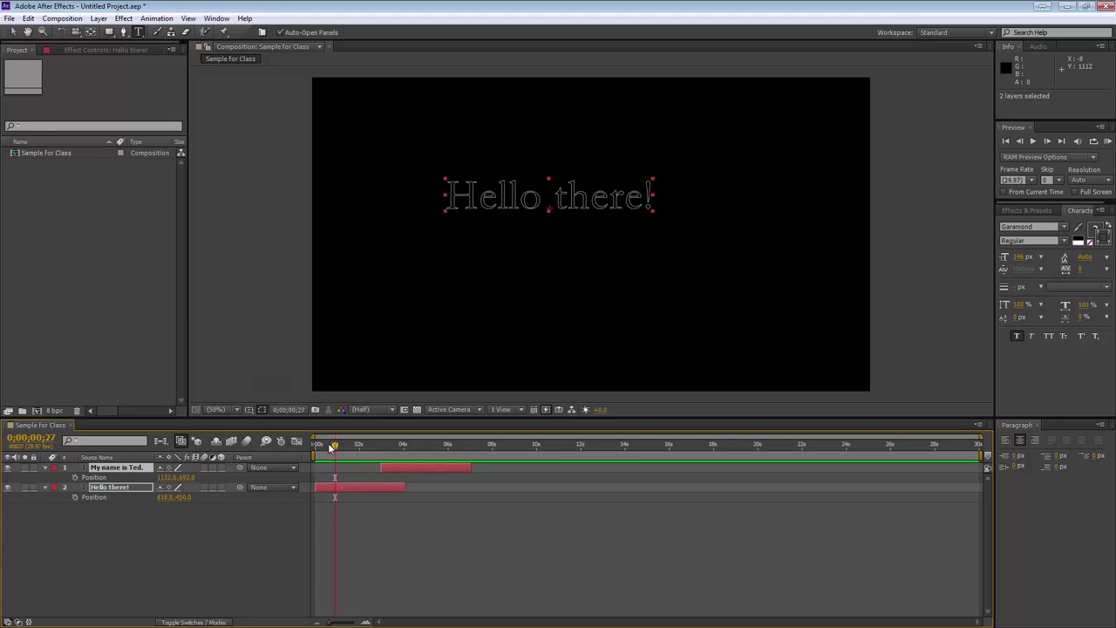
click(75, 497)
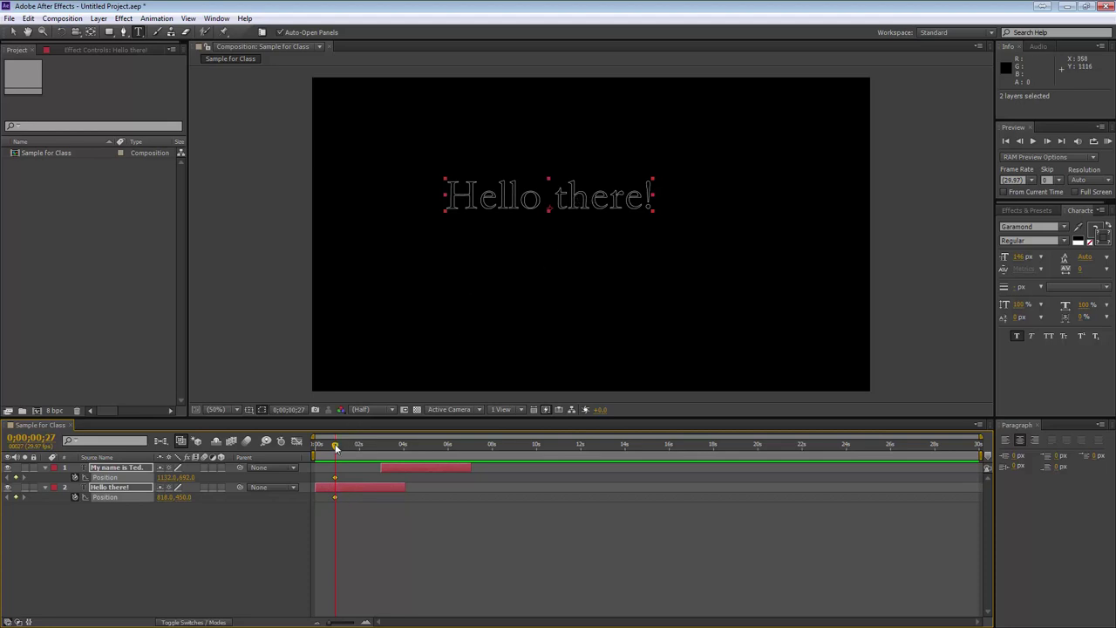
Step: Remove the Position keyframe from the name introduction layer only, keeping the one on "Hello there!"
mouse_move(336, 448)
mouse_down()
mouse_move(353, 447)
mouse_move(318, 450)
mouse_move(343, 454)
mouse_up()
click(336, 477)
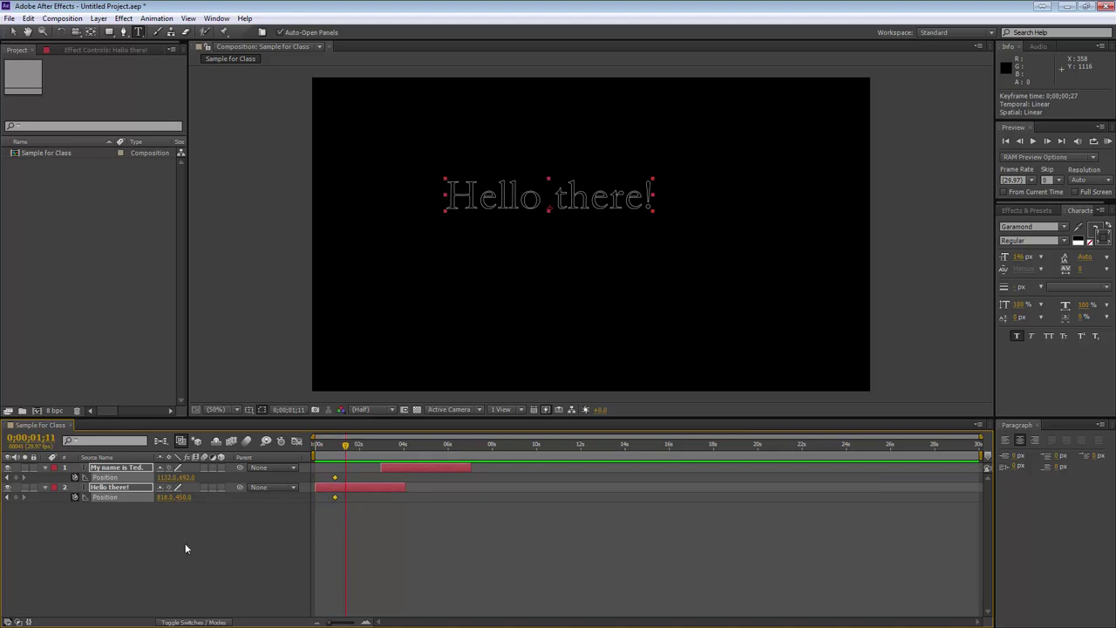
click(184, 548)
click(335, 476)
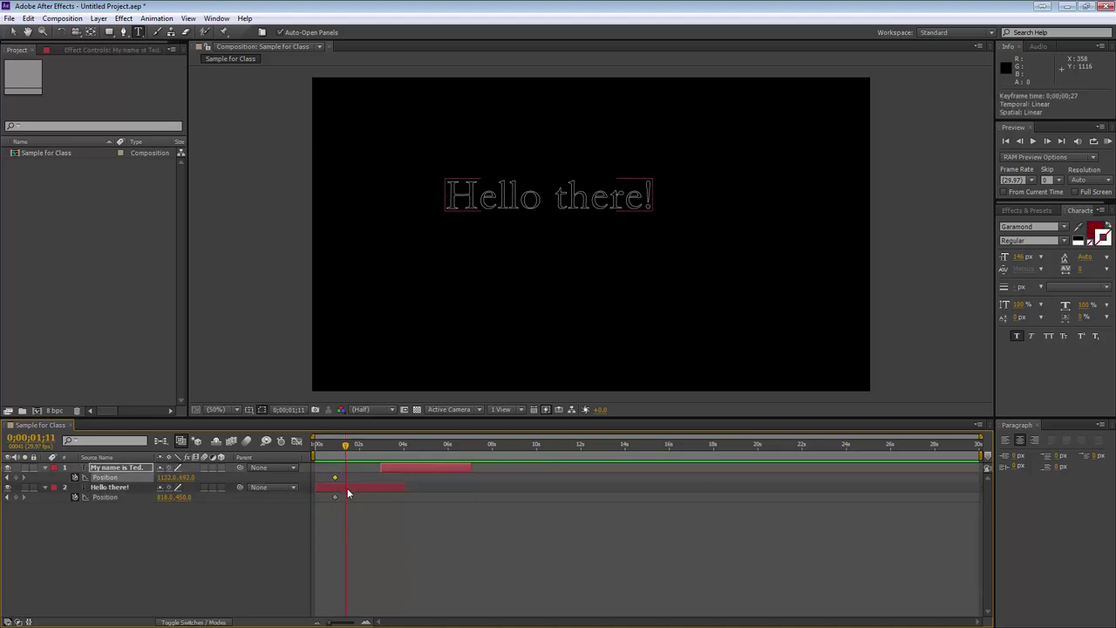
key(ctrl+x)
key(ctrl+v)
Step: Add a "Hello there!" Position keyframe at the start of the composition
mouse_move(345, 450)
mouse_down()
mouse_move(403, 449)
mouse_move(336, 443)
mouse_up()
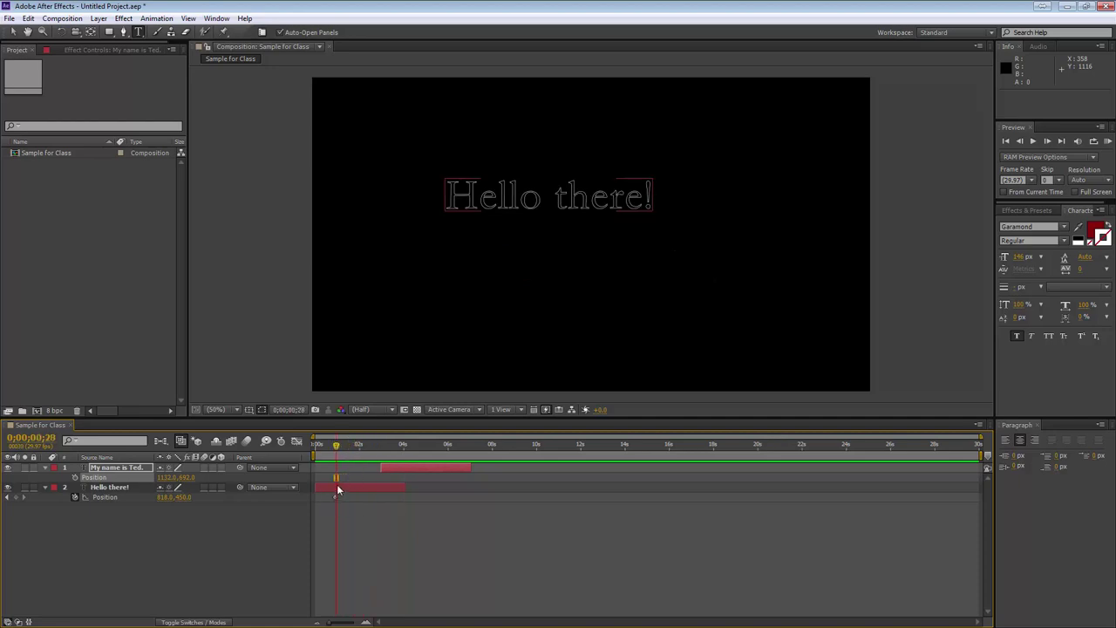
drag(337, 446, 316, 452)
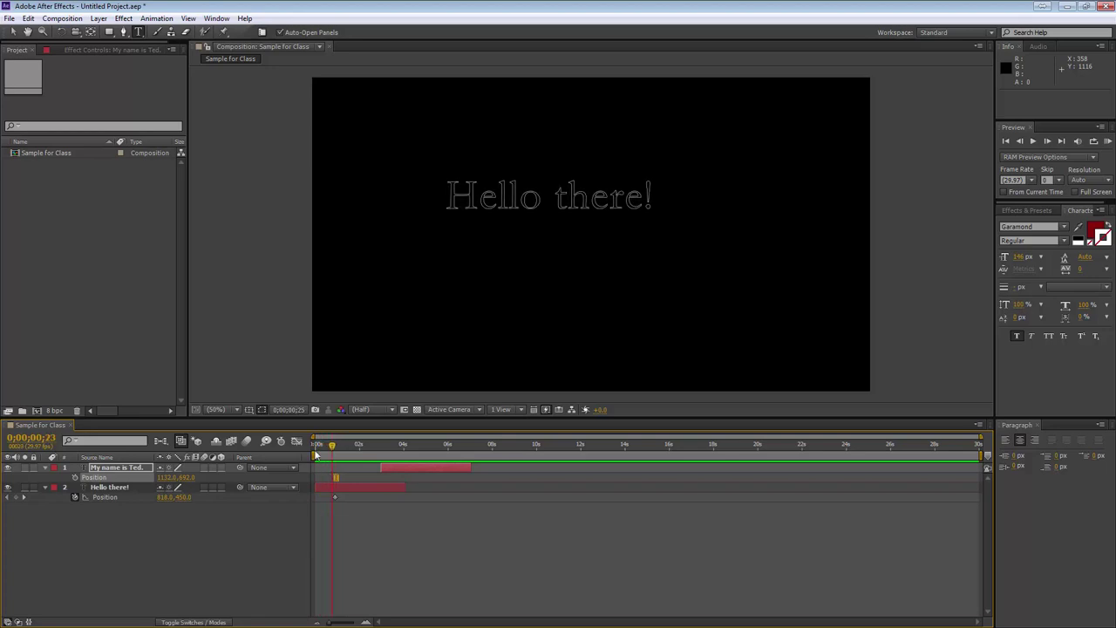
click(15, 497)
Step: Try moving the "Hello there!" text diagonally toward the frame's upper-left corner, to about 430, 154, at 0;00;01;20
drag(315, 448, 332, 445)
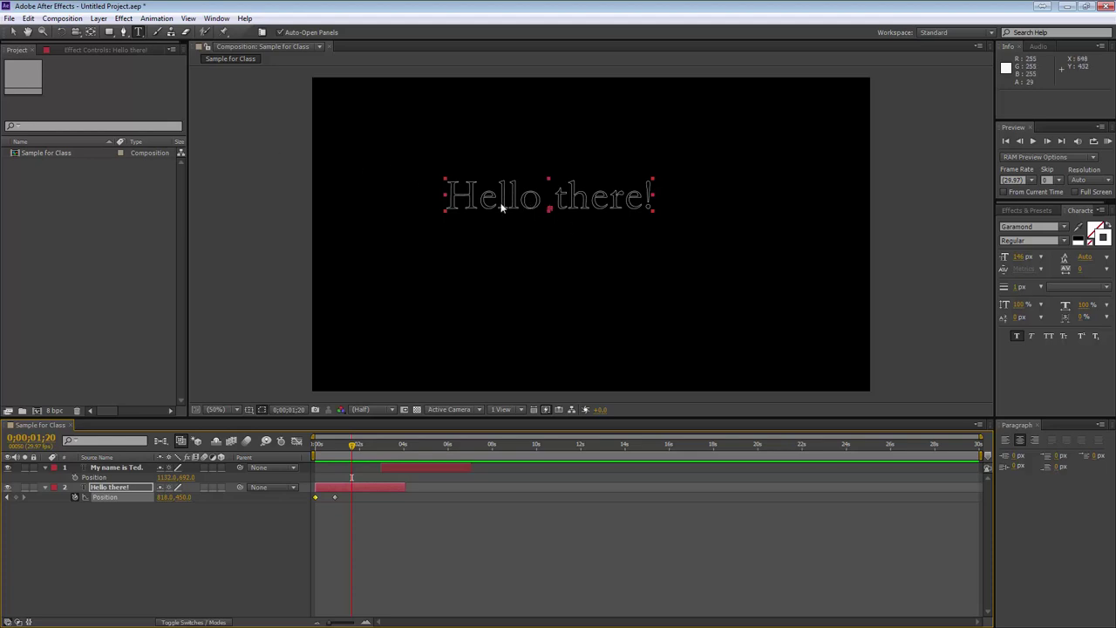
click(14, 33)
drag(531, 202, 415, 114)
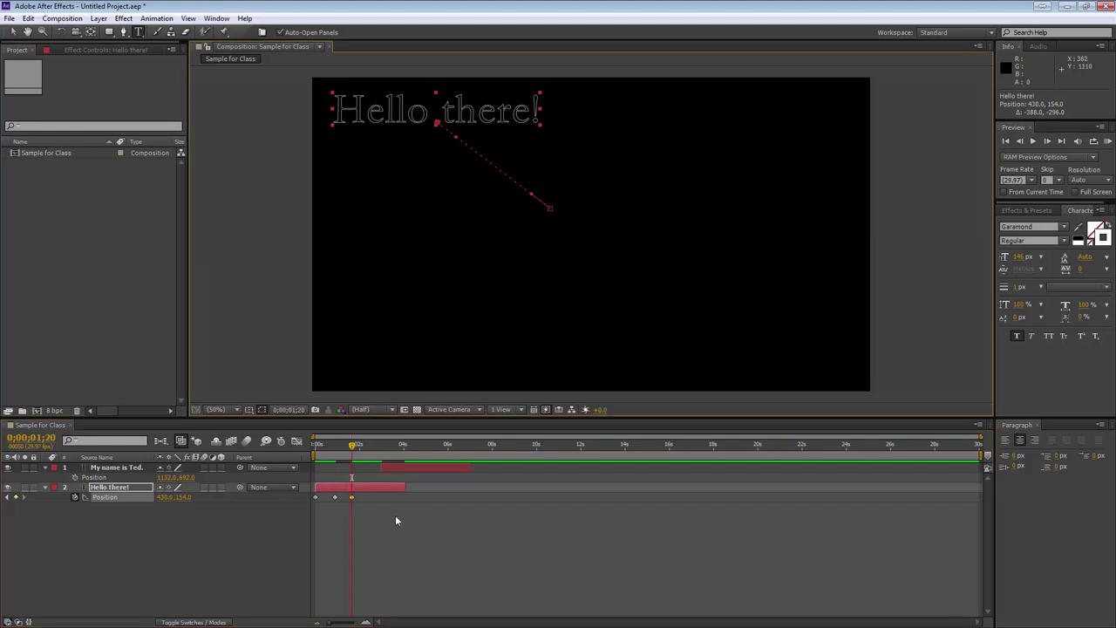
Step: Preview the diagonal "Hello there!" movement and check its Position at the 0;00;00;27 and 0;00;01;20 keyframes
key(space)
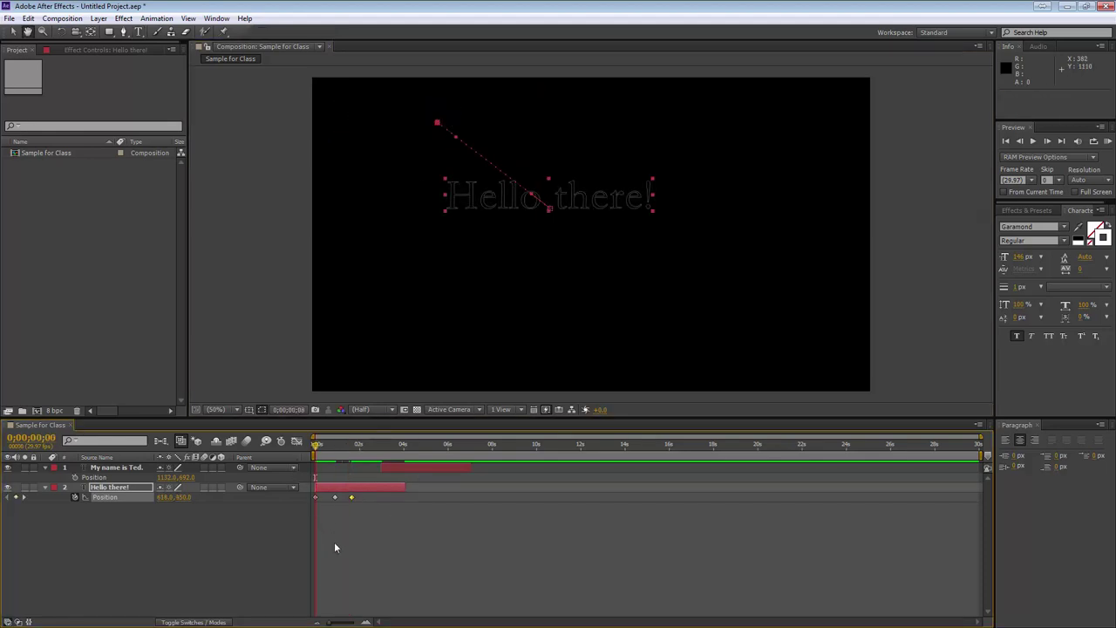
key(ctrl+t)
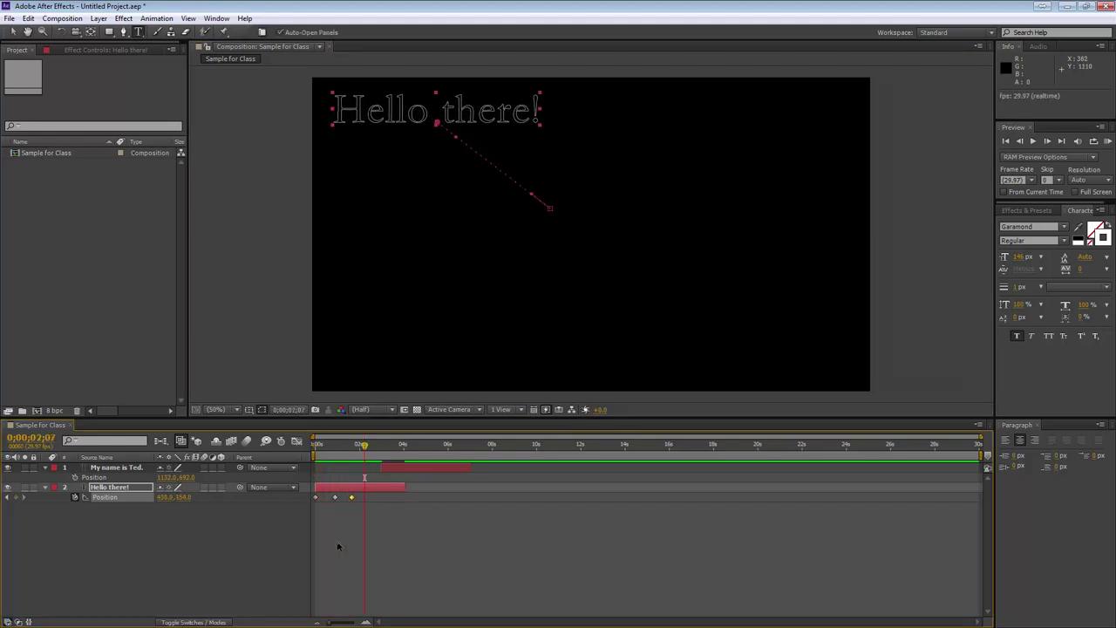
drag(365, 446, 334, 454)
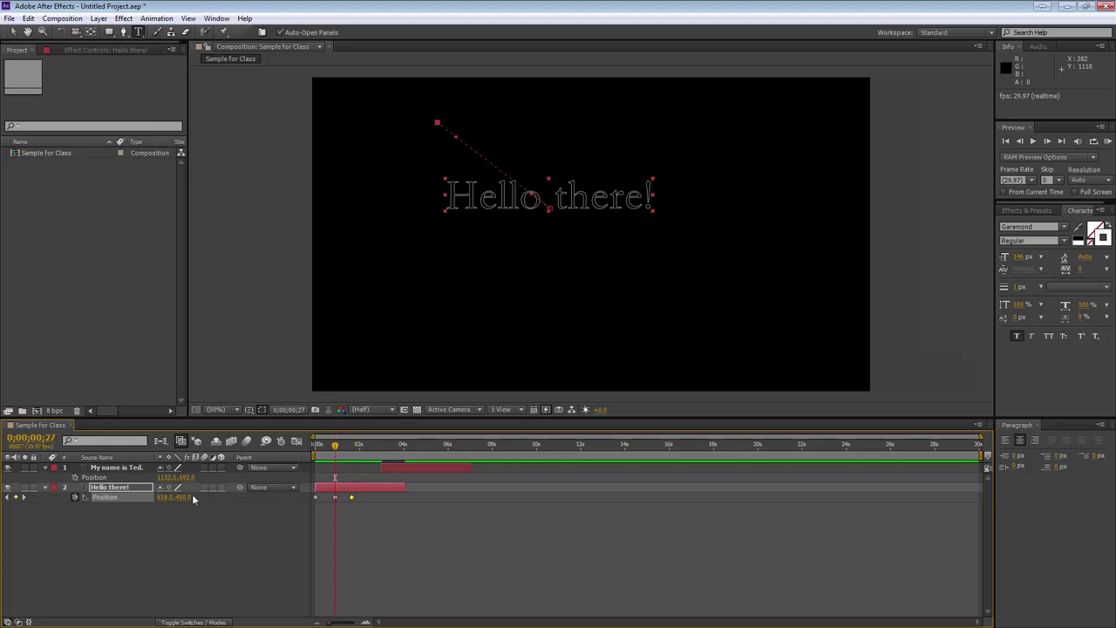
click(24, 497)
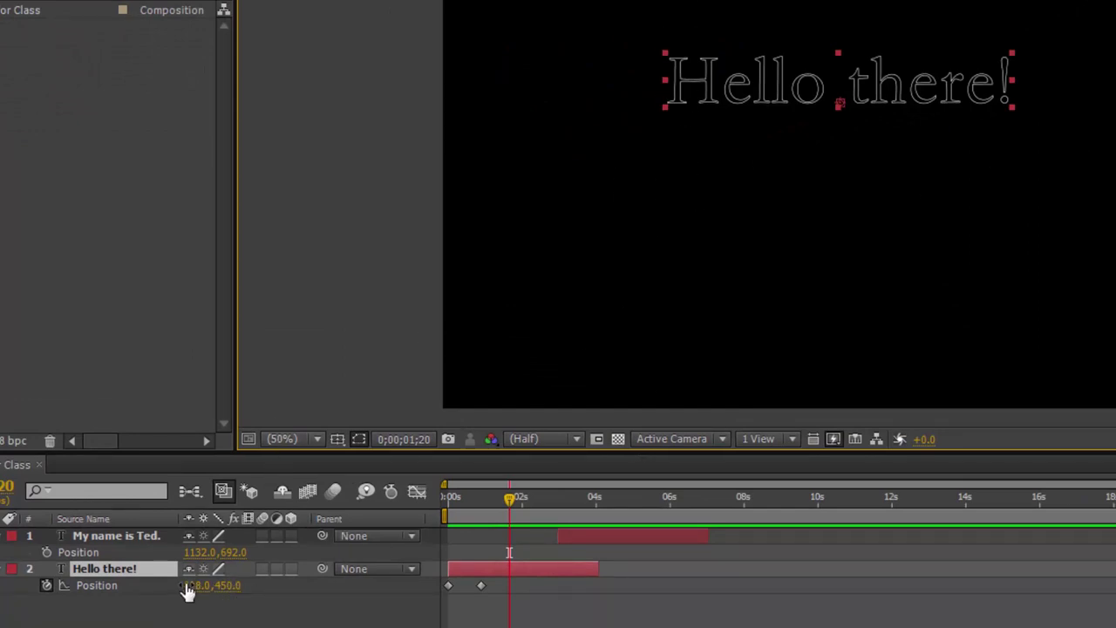
Step: Set the "Hello there!" Position to 401, 450 at 0;00;01;20 and add a keyframe holding it there at 0;00;02;15
drag(194, 585, 124, 593)
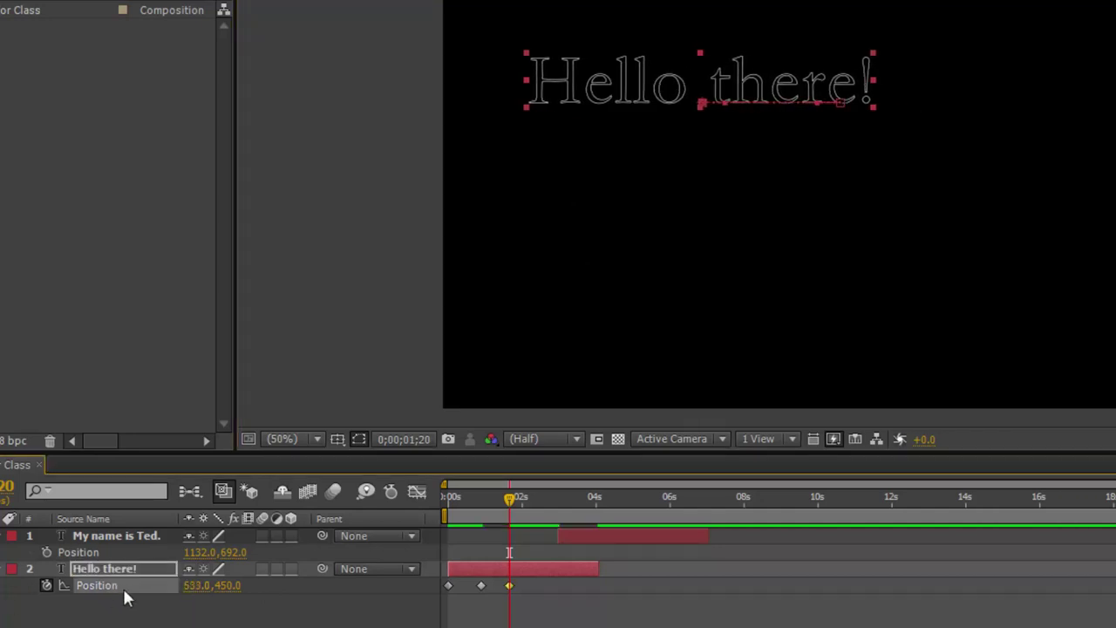
drag(199, 593, 66, 587)
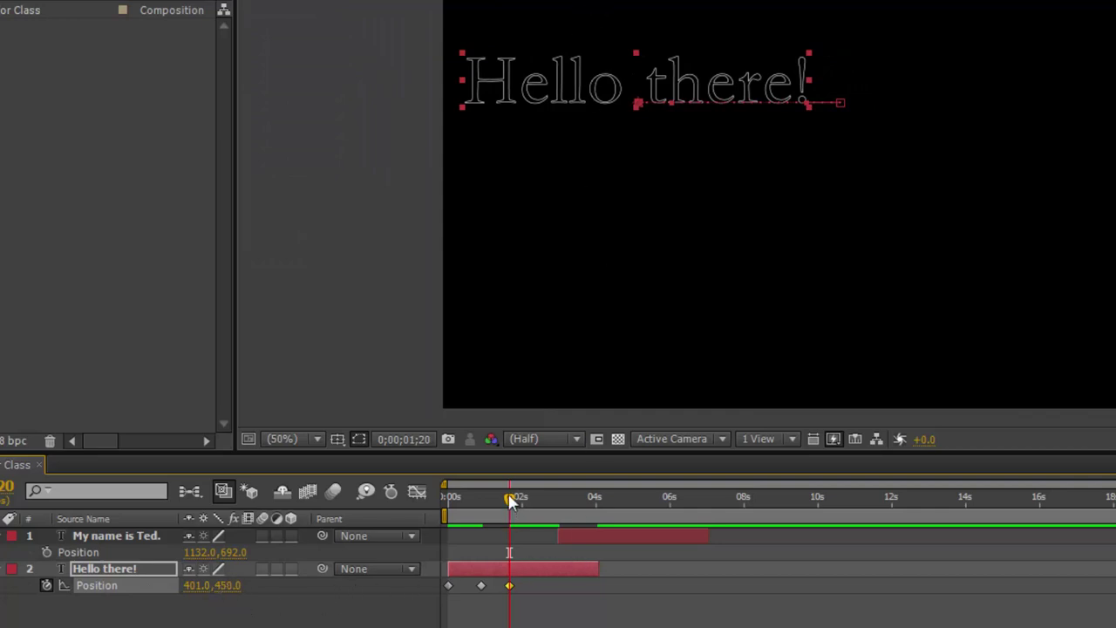
click(541, 496)
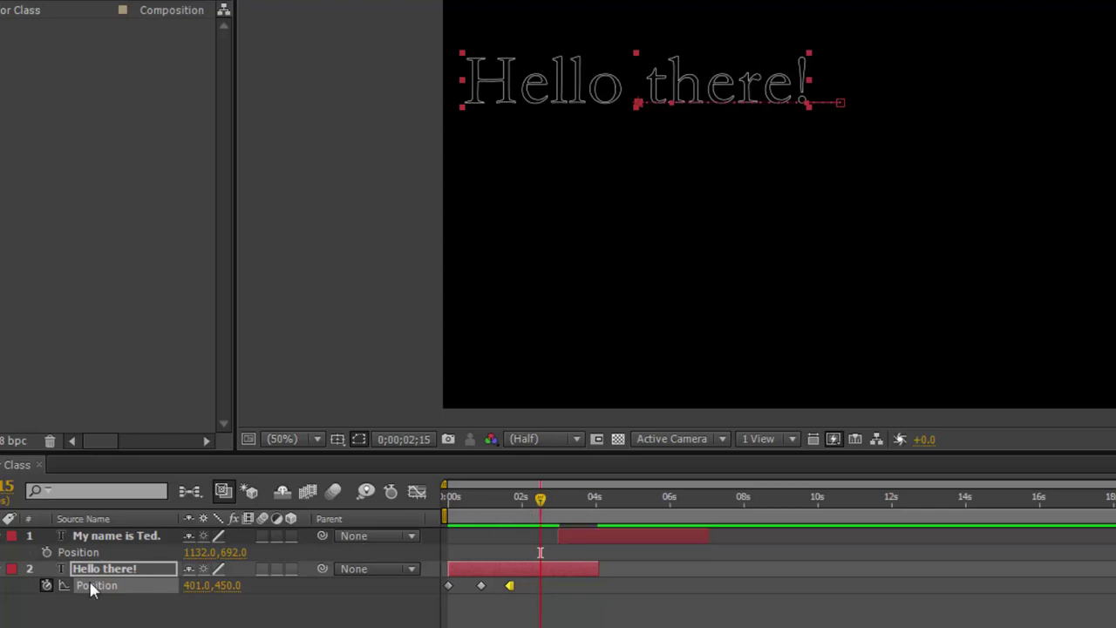
click(7, 586)
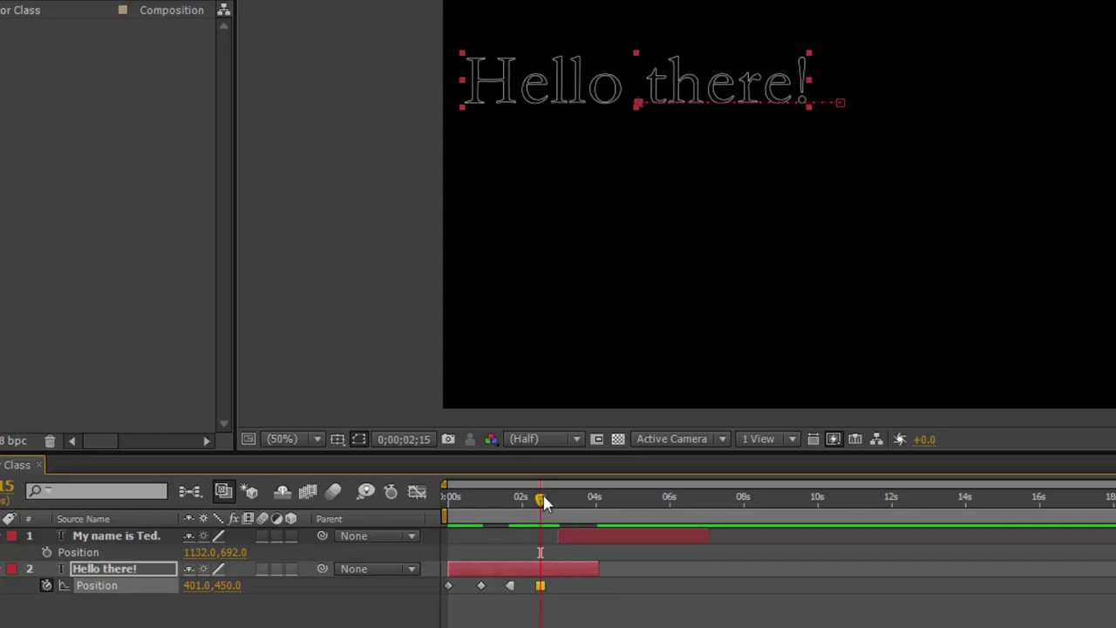
Step: Move "Hello there!" straight up to 401, 132 at 0;00;03;02 and scrub back through its Position keyframes
mouse_move(540, 504)
mouse_down()
mouse_move(491, 505)
mouse_move(560, 499)
mouse_up()
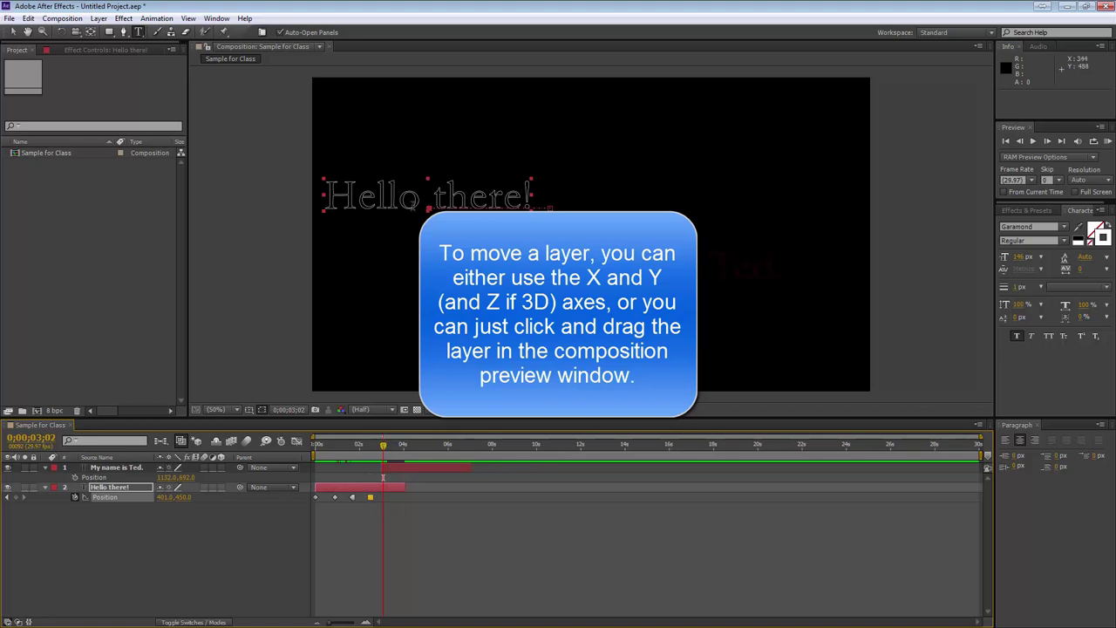
drag(414, 200, 463, 115)
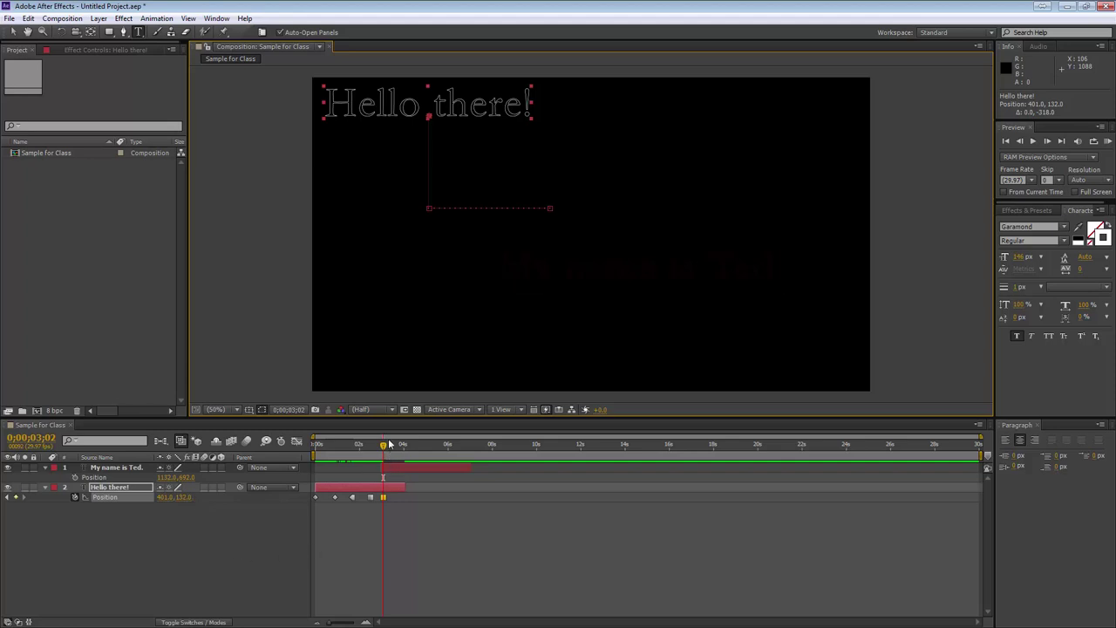
drag(383, 452, 348, 455)
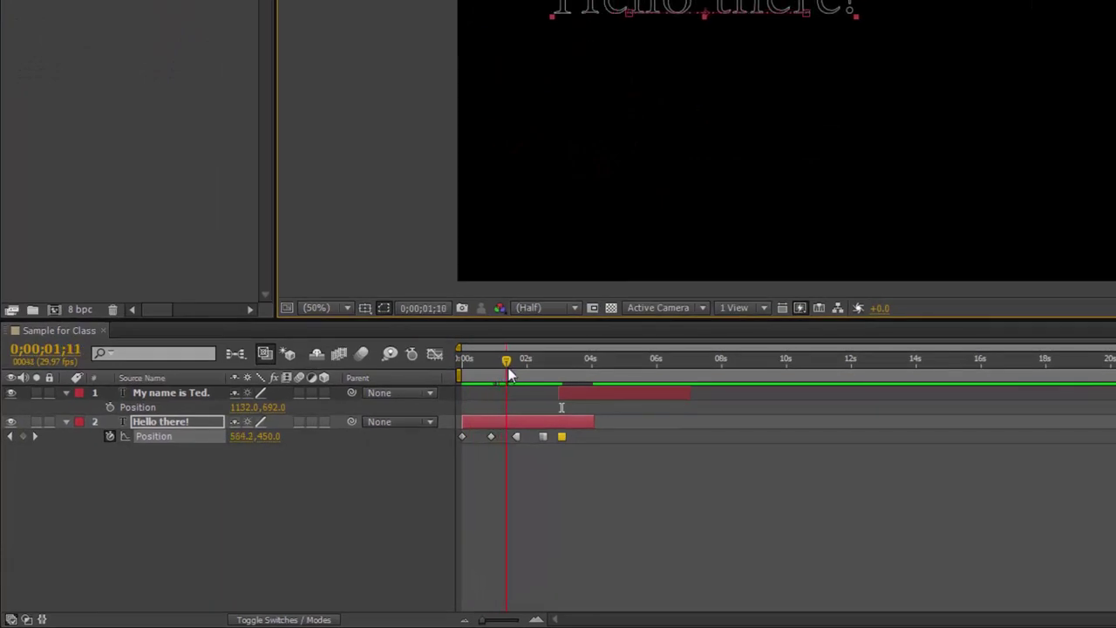
drag(512, 375, 553, 371)
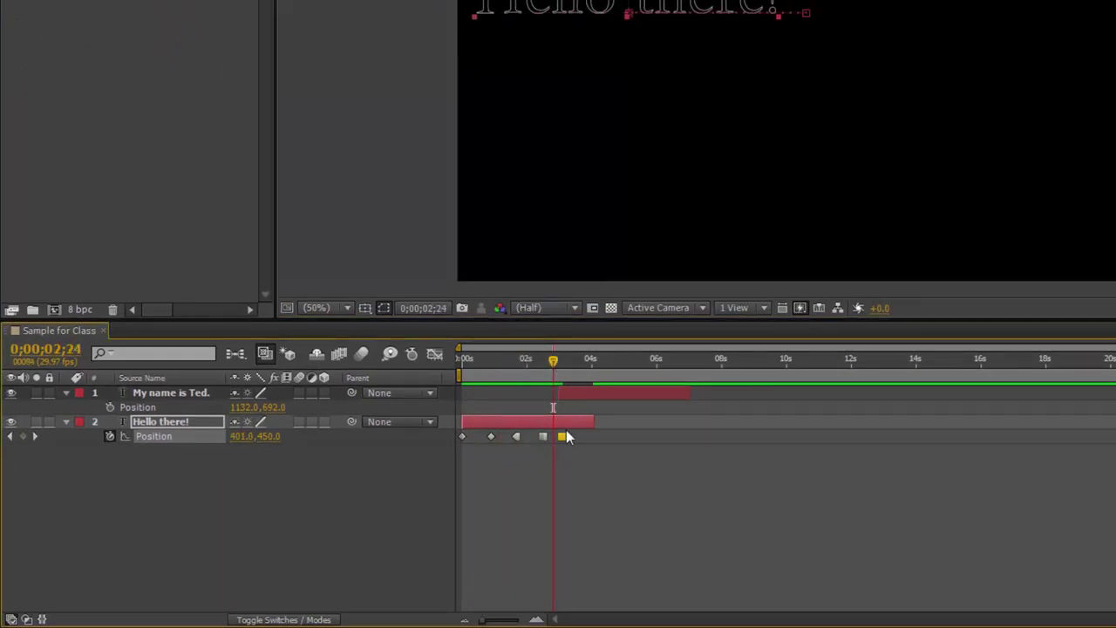
Step: Convert the "Hello there!" Position keyframes at 0;00;03;02 and 0;00;02;15 to linear interpolation and preview the movement
mouse_move(562, 437)
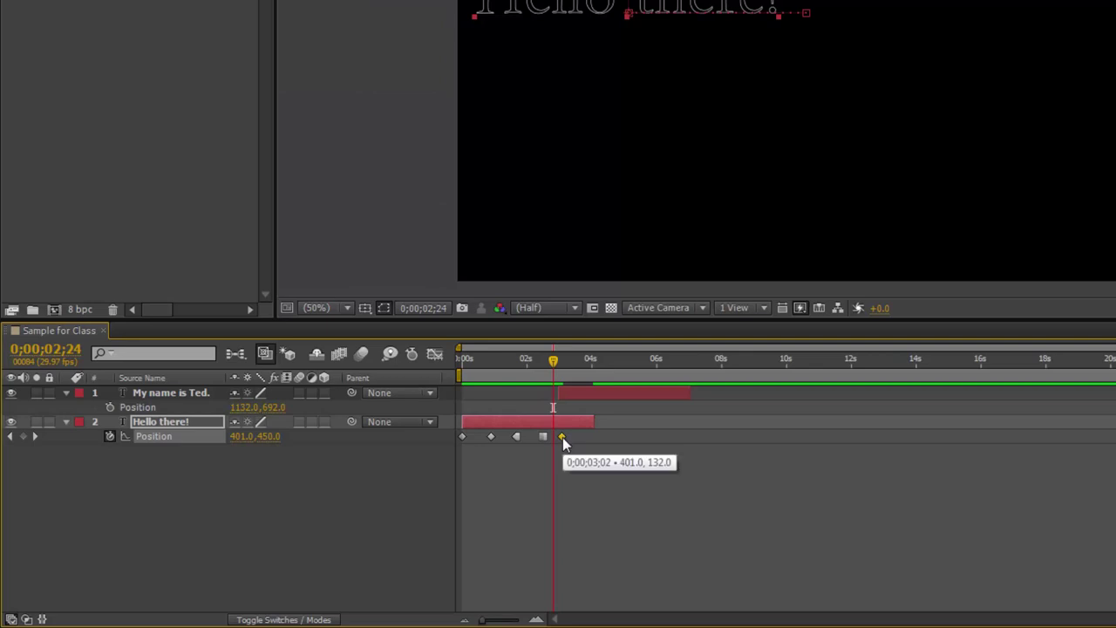
click(510, 359)
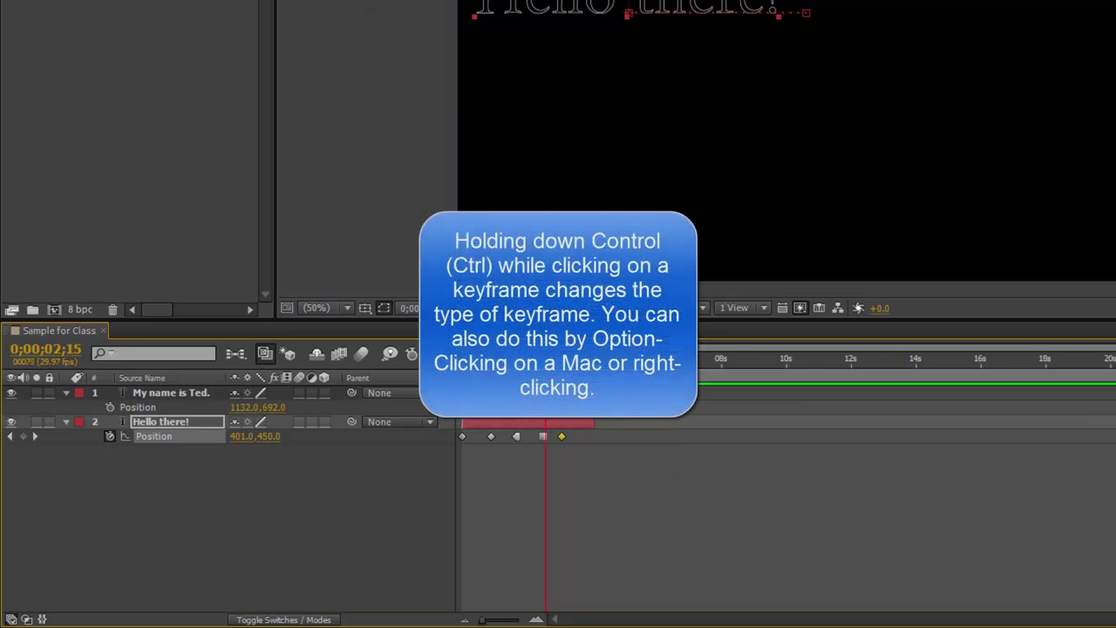
drag(510, 358, 571, 358)
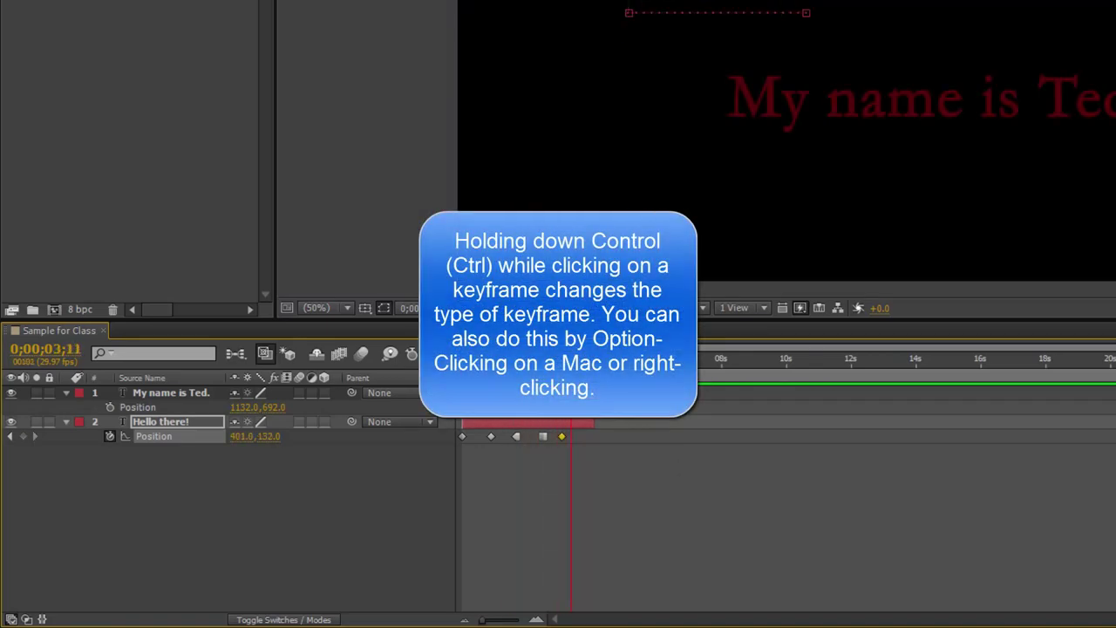
ctrl+click(543, 437)
click(491, 360)
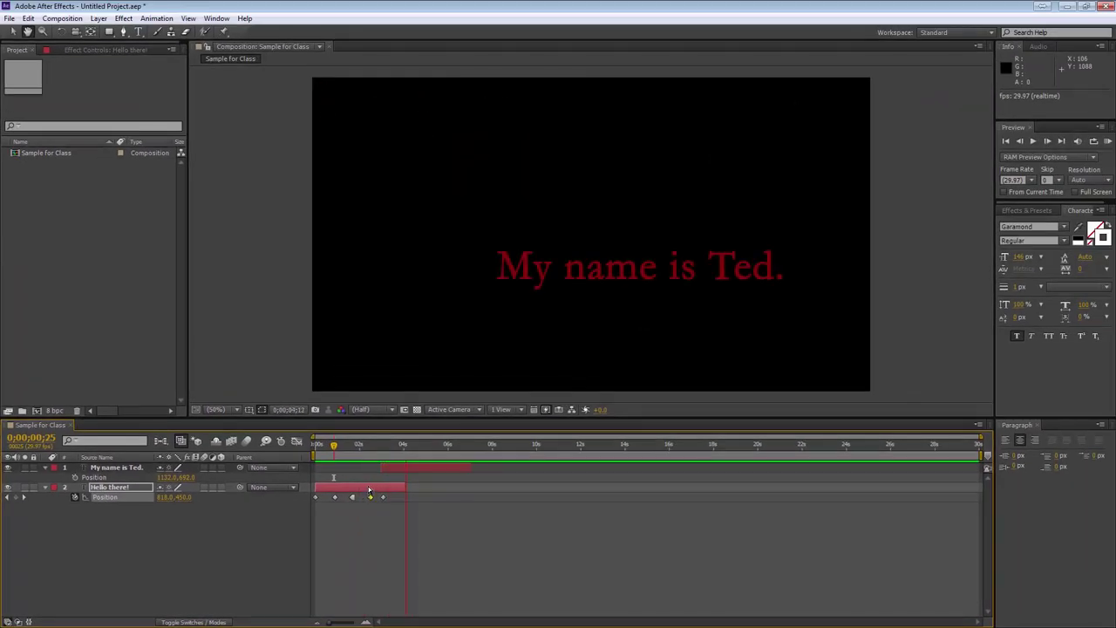
key(ctrl+t)
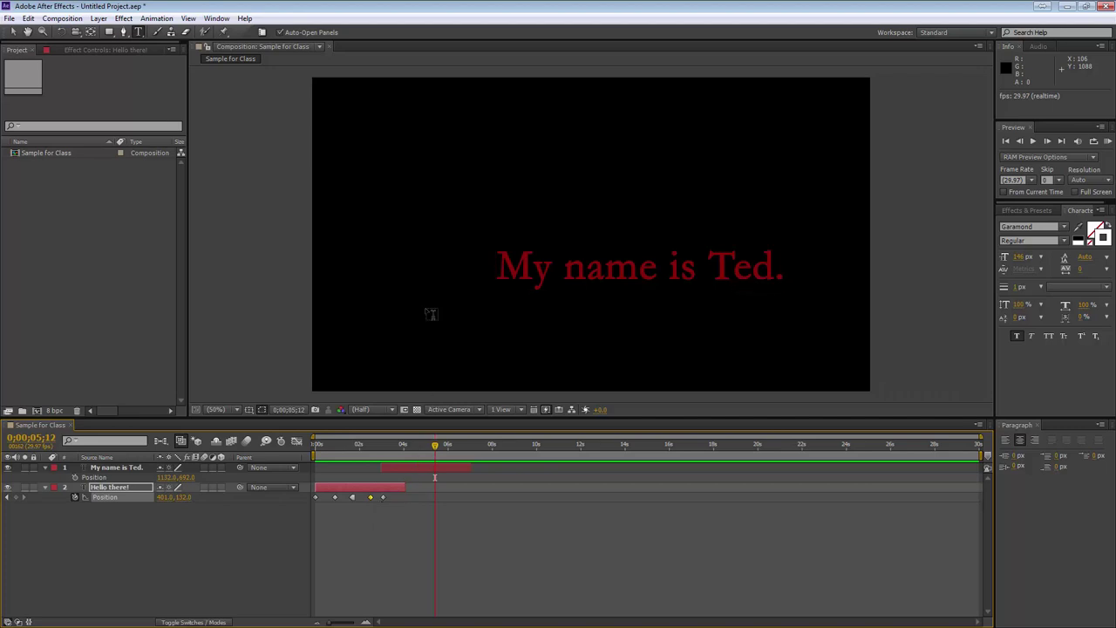
Step: Enable Position and Rotation keyframing for the "My name is" text layer at 0;00;04;01
drag(434, 445, 403, 446)
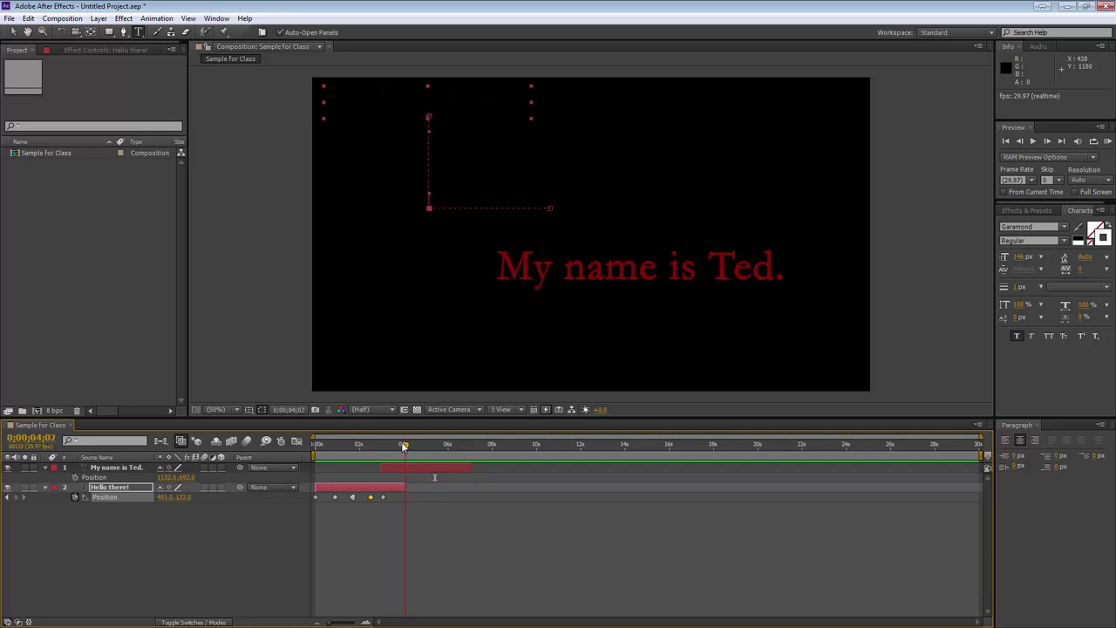
click(75, 478)
click(116, 468)
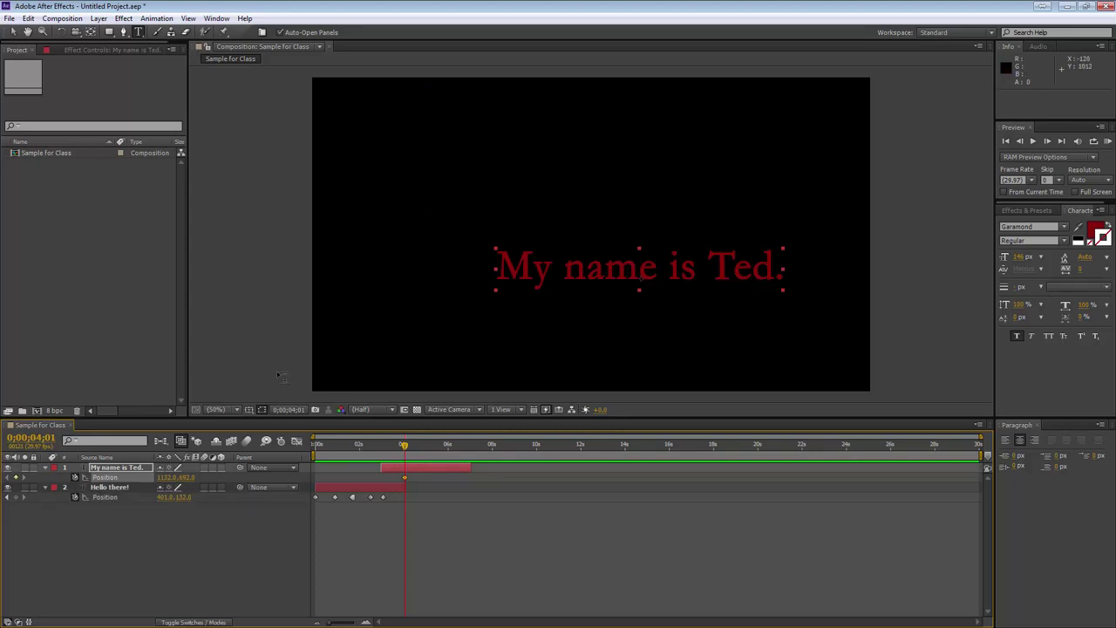
click(46, 468)
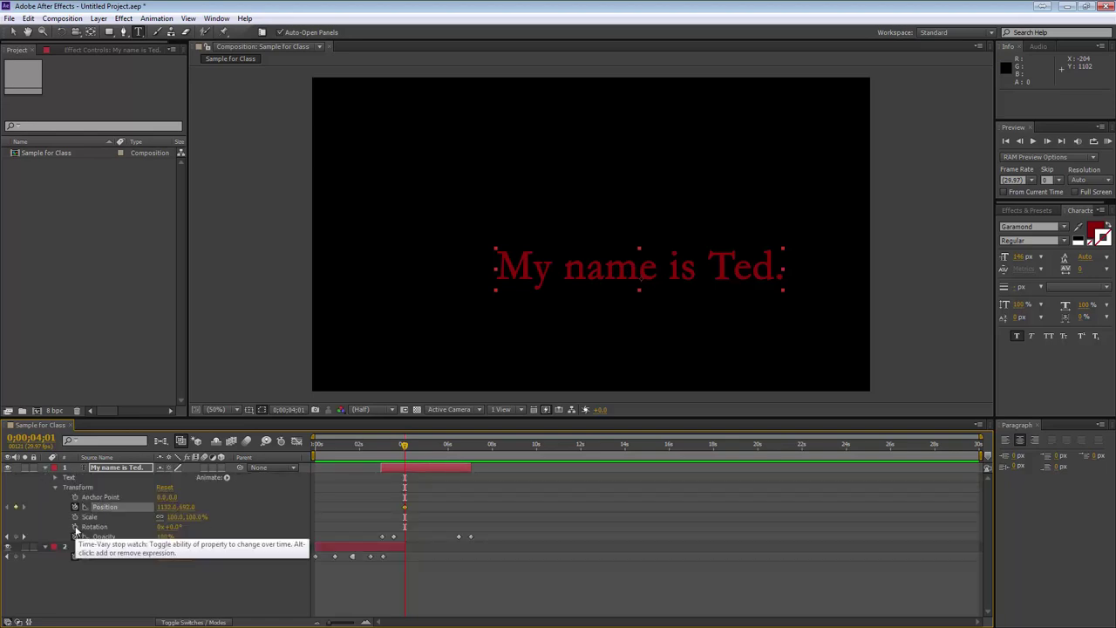
click(75, 527)
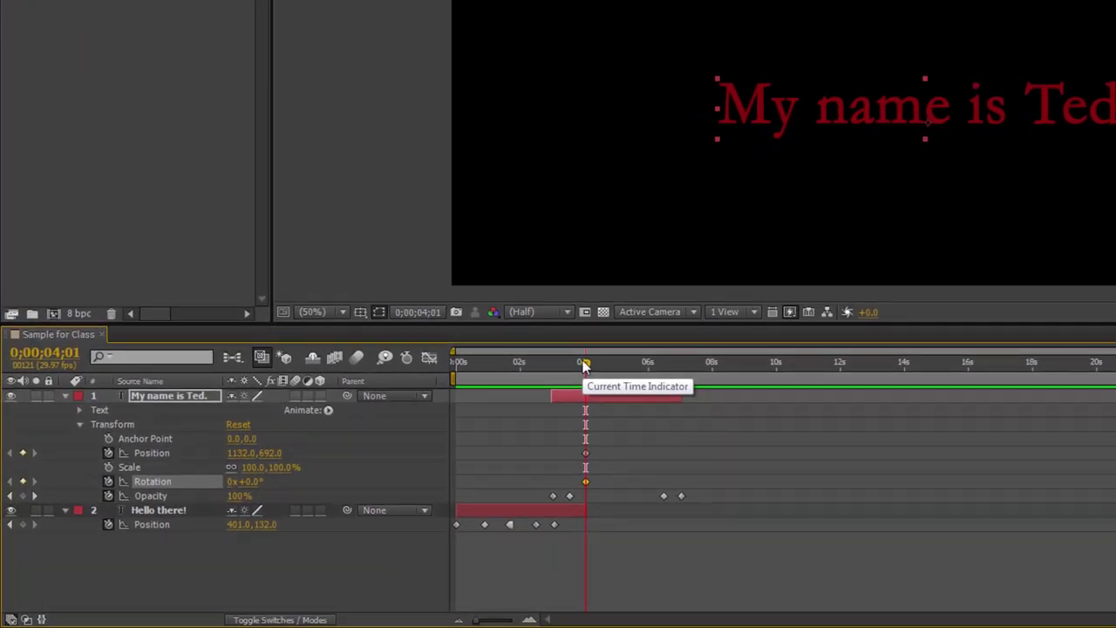
click(252, 486)
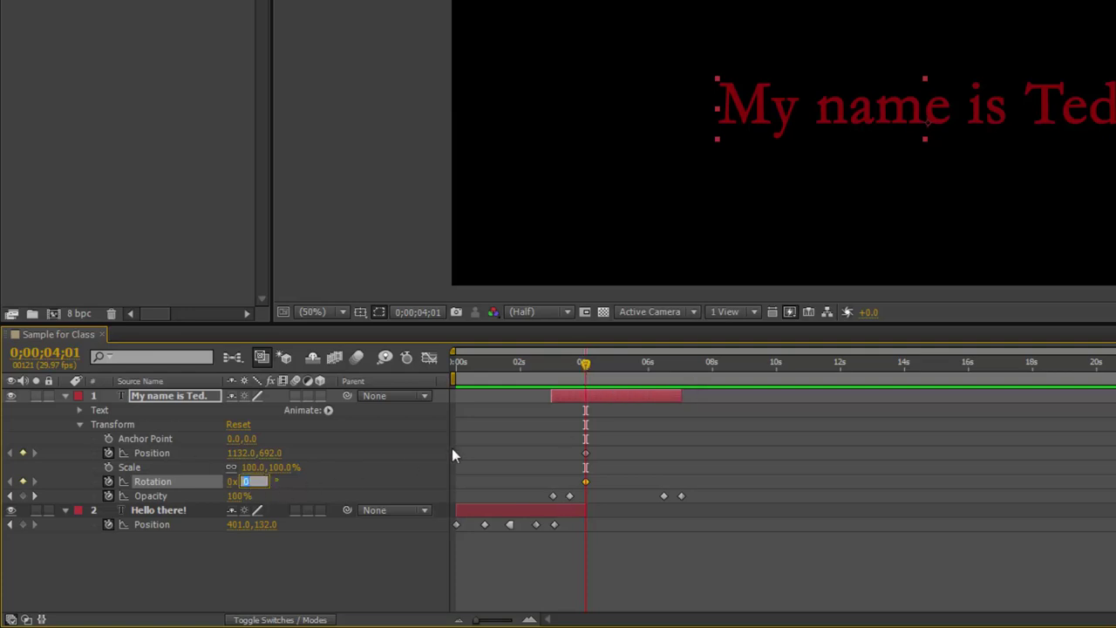
click(587, 368)
Step: Try rotating the "My name is" text at 0;00;04;21, first to 90° and again to -90°
drag(587, 368, 608, 366)
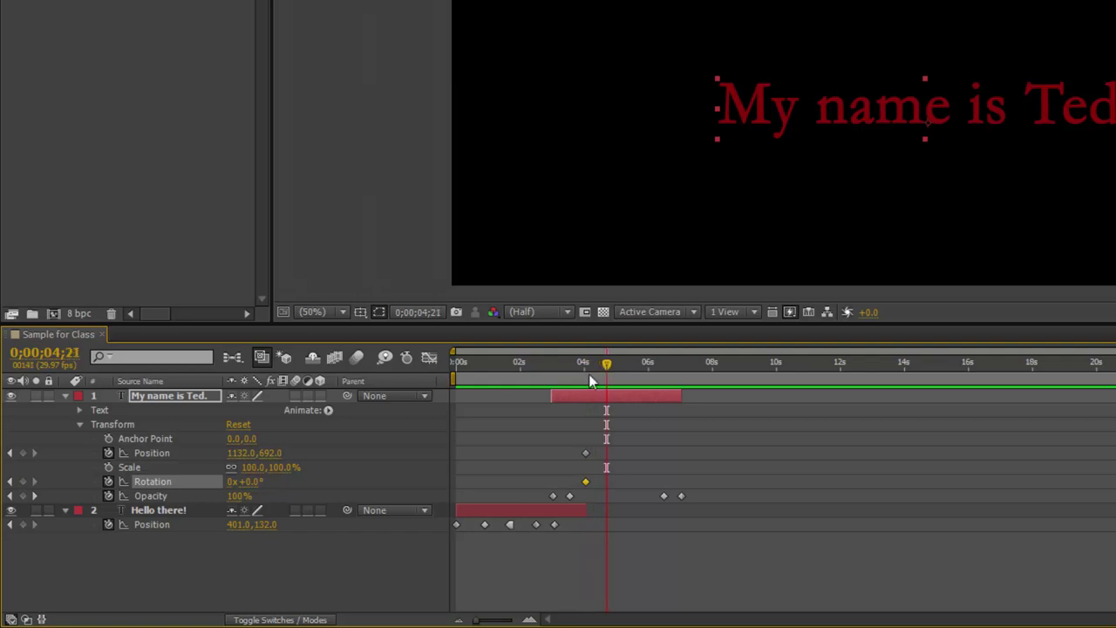
click(254, 482)
text(90)
key(Return)
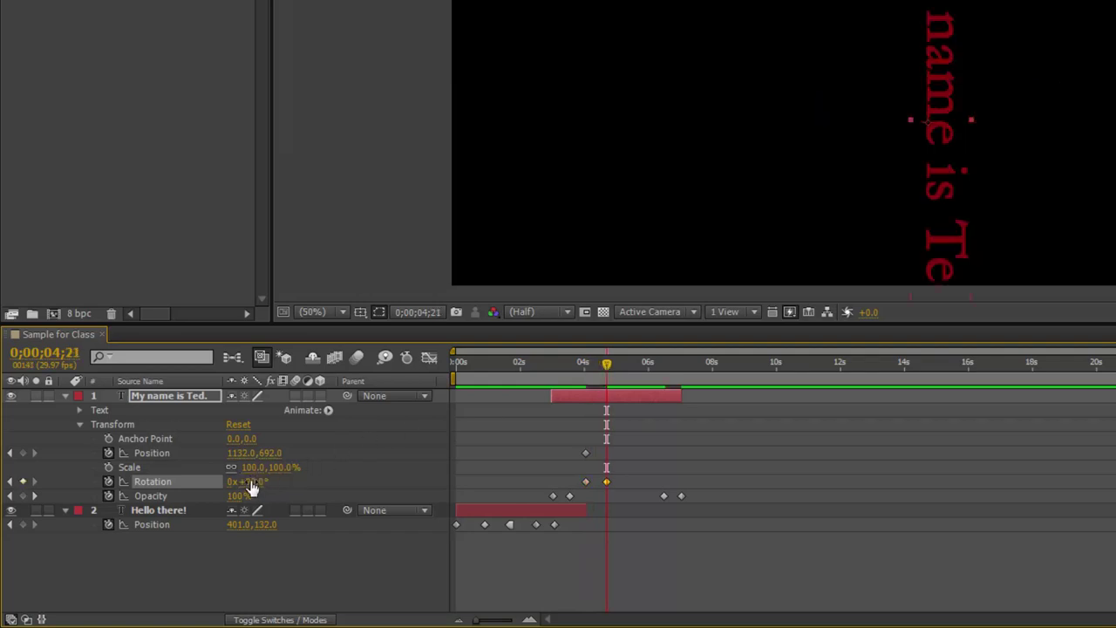
click(251, 482)
text(-90)
key(Return)
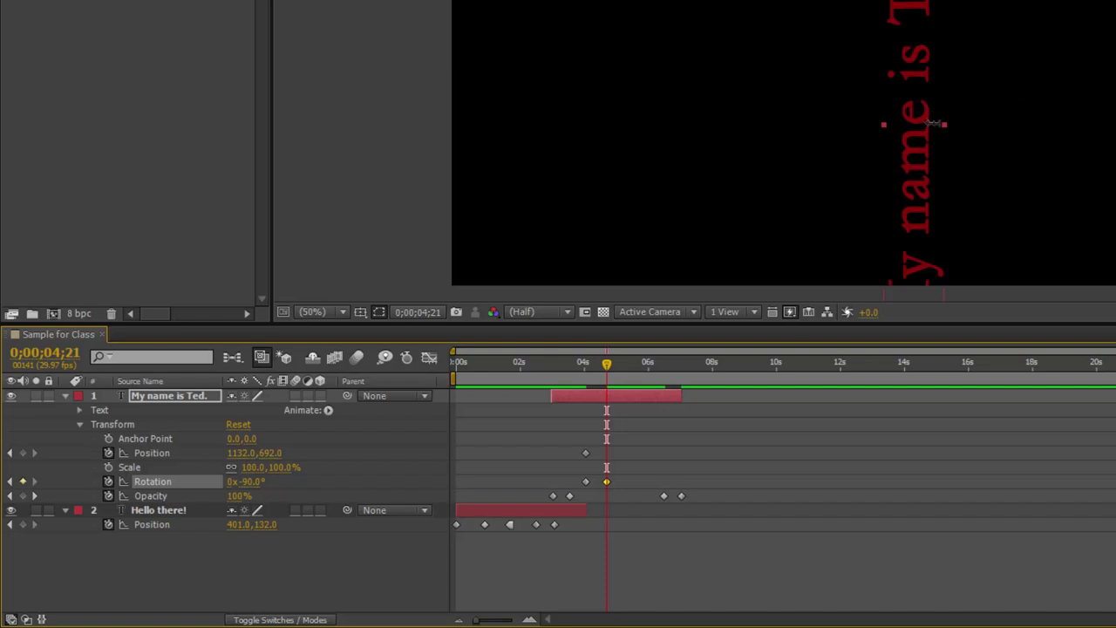
Step: Try moving the "My name is" text's anchor point to its lower-left corner with the Pan Behind tool at 0;00;04;02, and preview it
drag(607, 365, 588, 370)
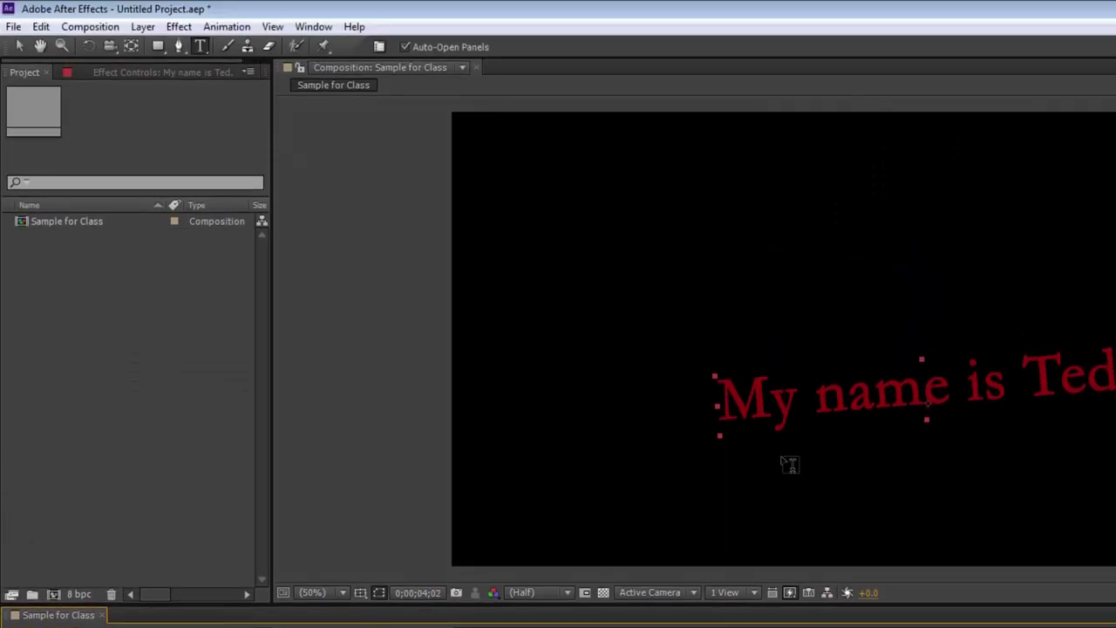
click(131, 47)
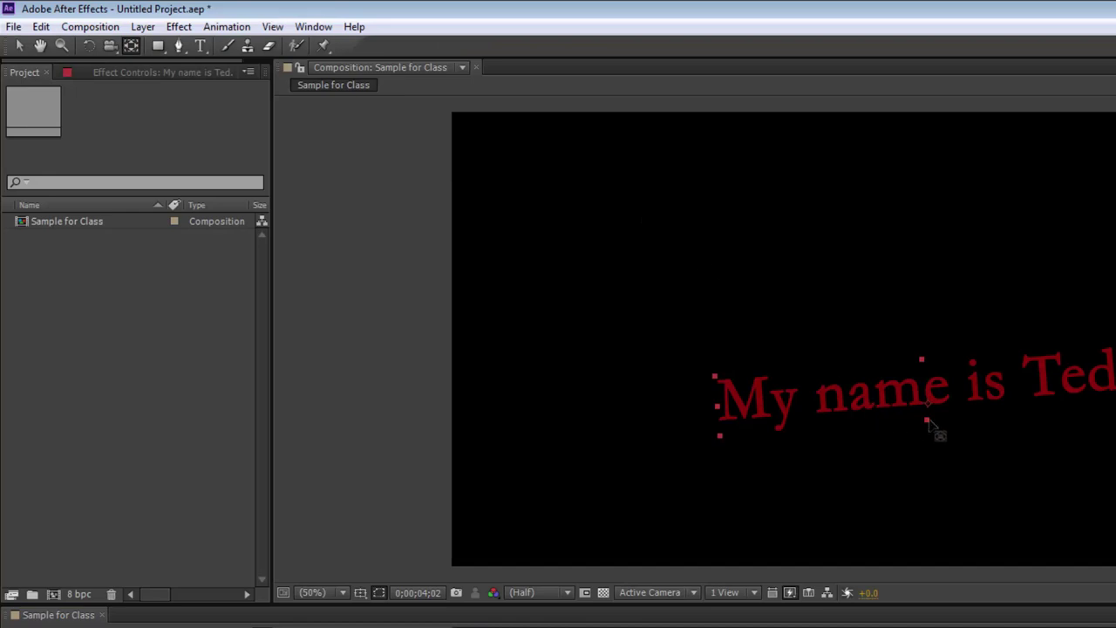
drag(928, 406, 724, 424)
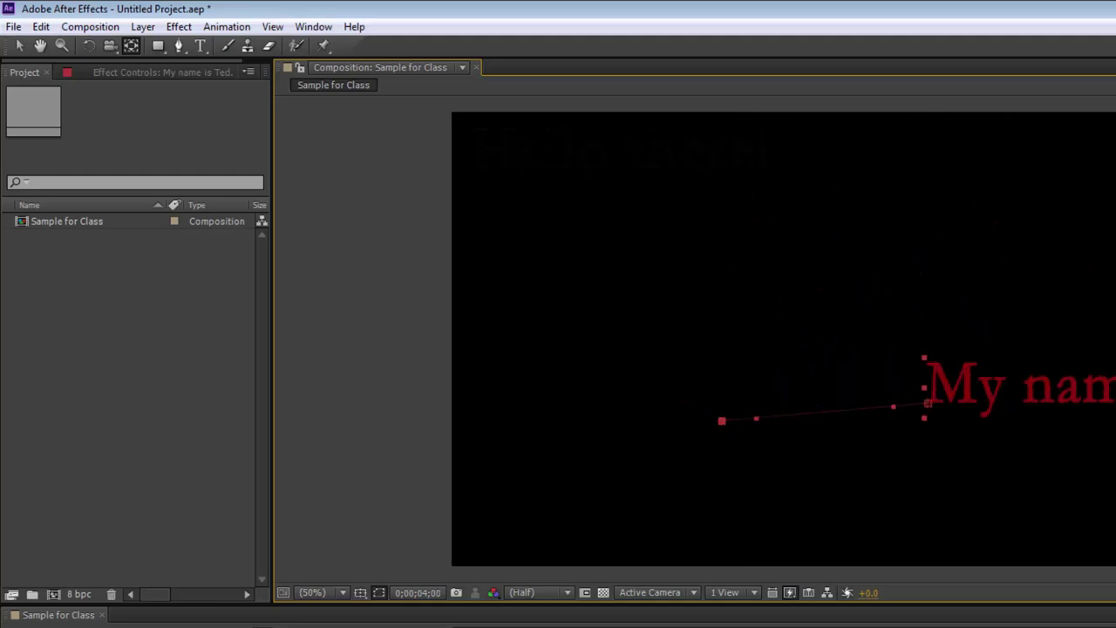
click(930, 405)
key(space)
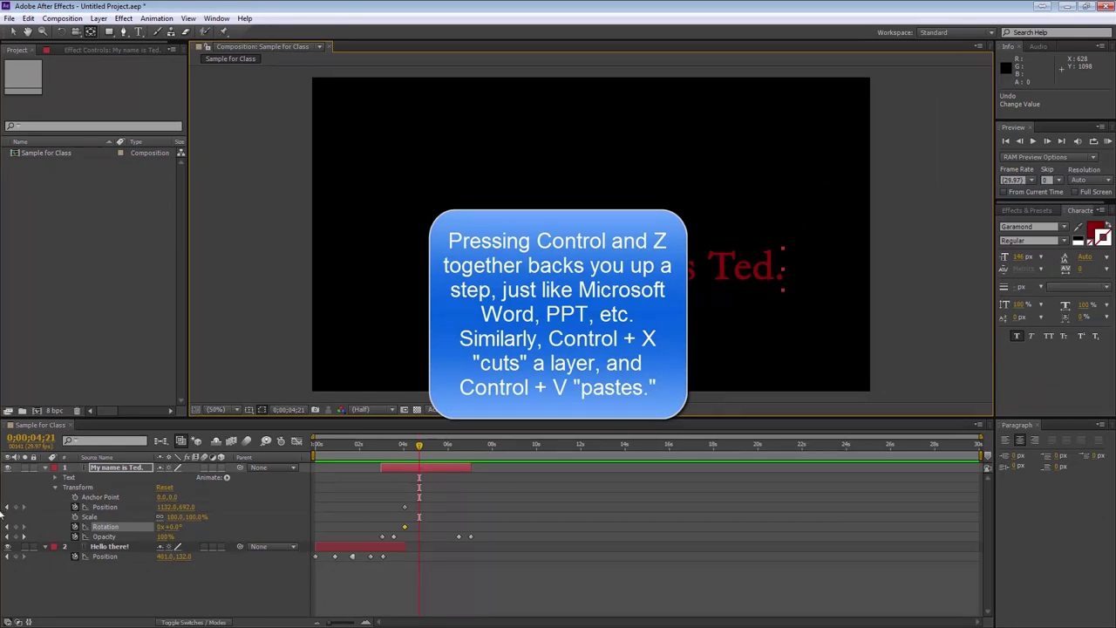
Step: Move the "My name is" text's anchor point to its lower-left corner, about -498, 4, at the 0;00;04;01 keyframe
click(8, 509)
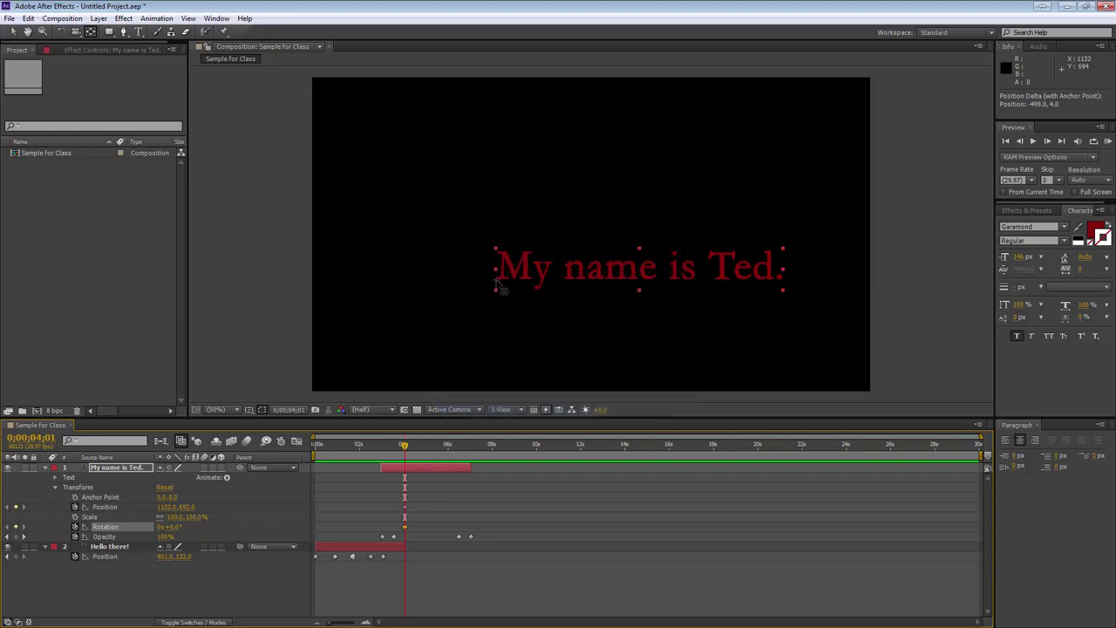
drag(499, 286, 498, 291)
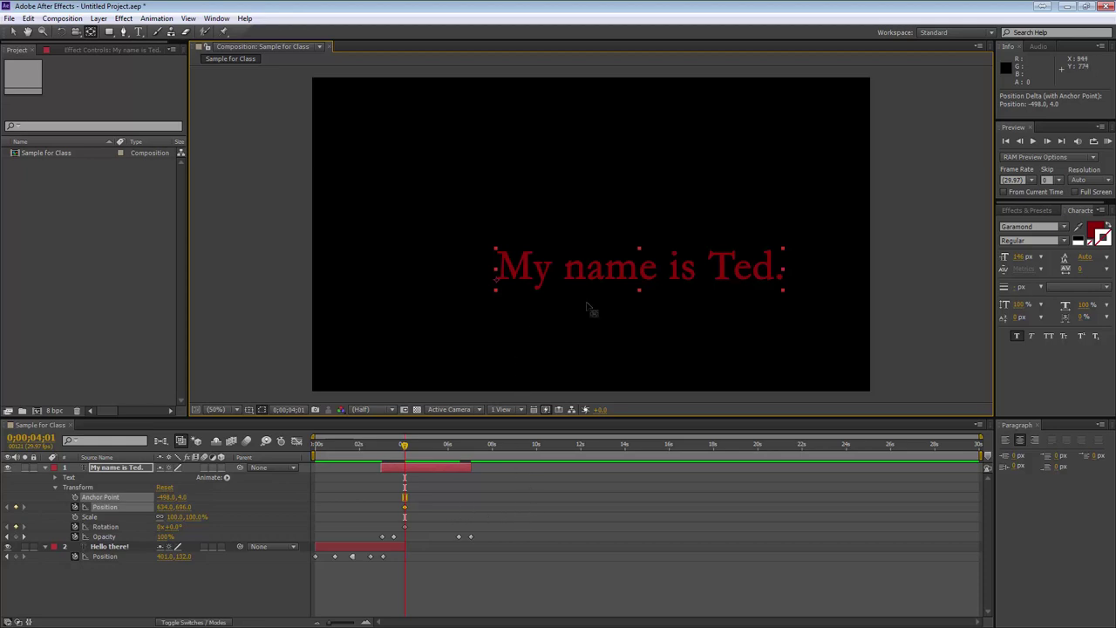
mouse_move(406, 446)
mouse_down()
mouse_move(397, 447)
mouse_move(465, 447)
mouse_move(406, 457)
mouse_up()
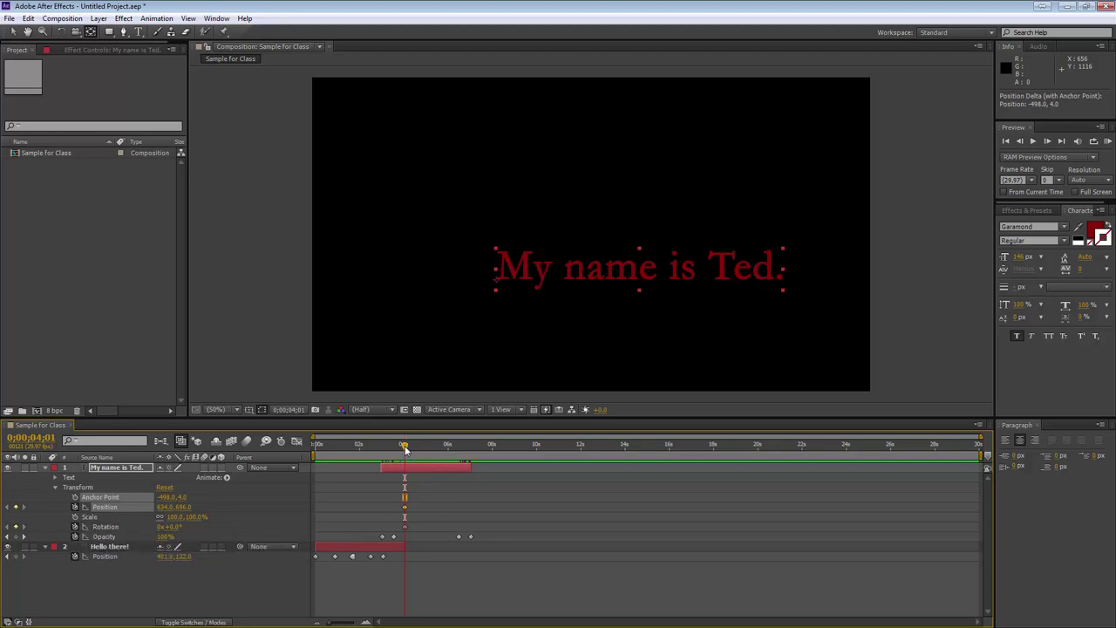
Step: Set the "My name is" text's Rotation to -90° at 0;00;04;23
drag(405, 448, 421, 448)
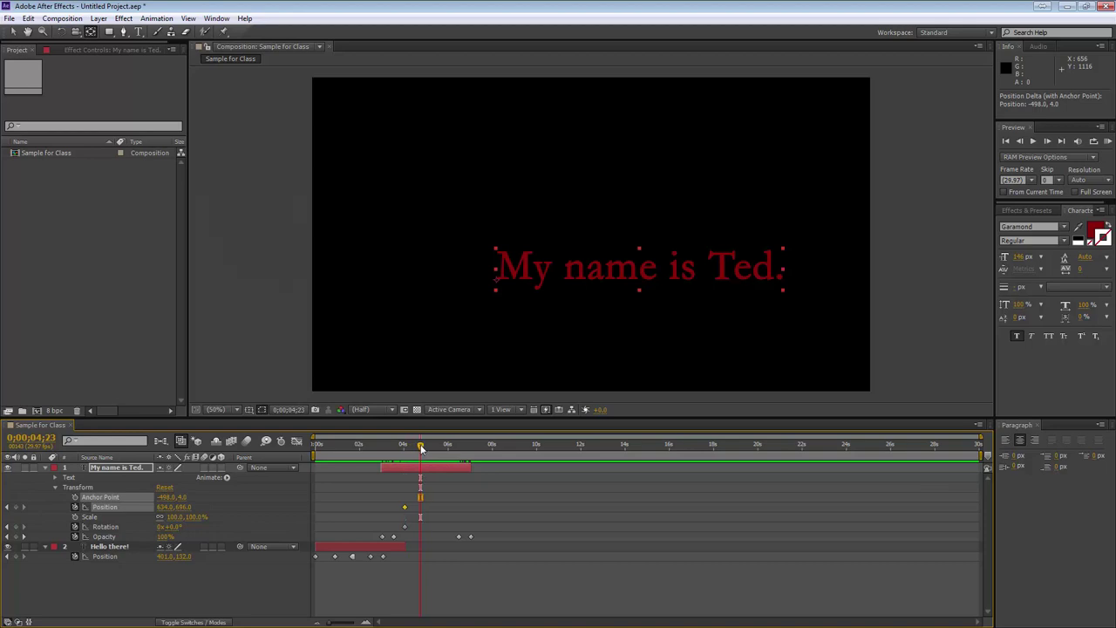
click(173, 527)
text(-90)
key(Return)
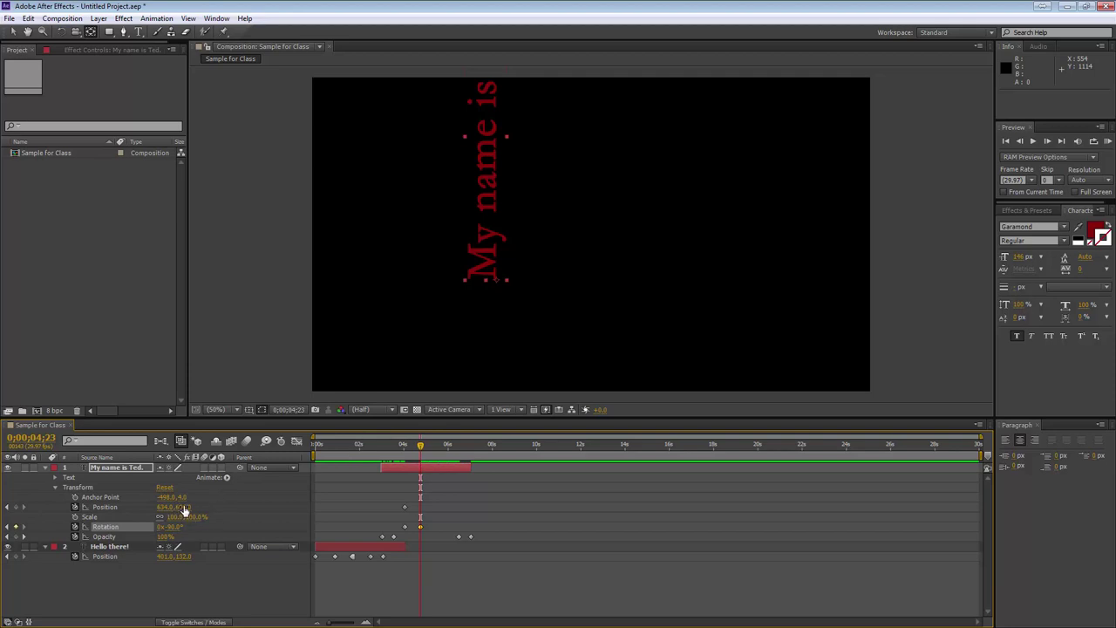
Step: Lower the "My name is" text to Position 634, 1011 at 0;00;04;23 and add a keyframe holding it there at 0;00;05;03
drag(184, 509, 362, 509)
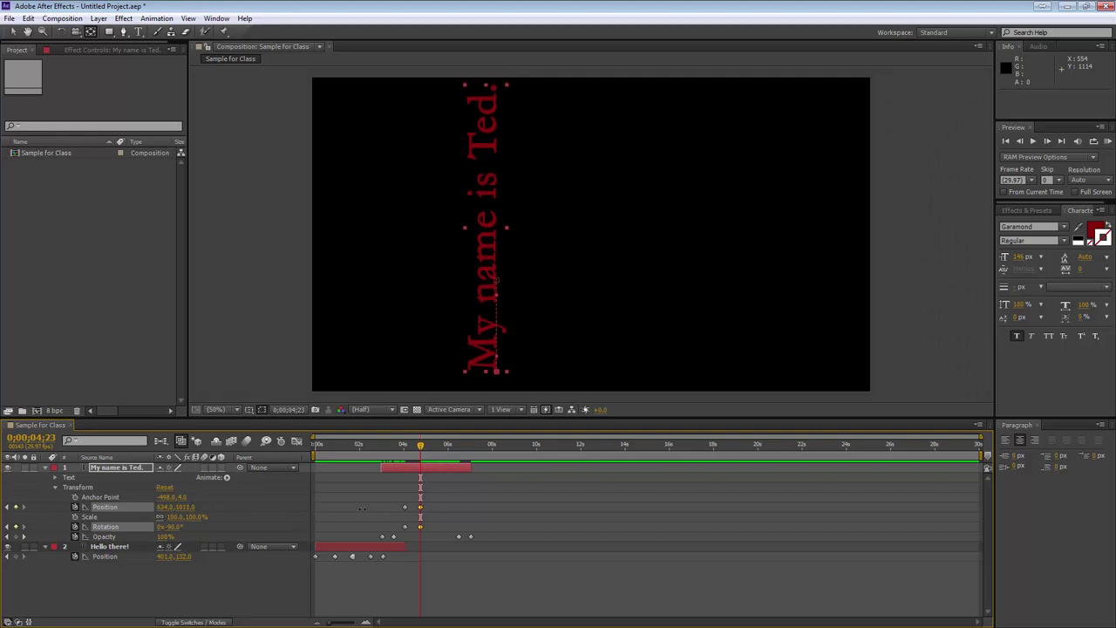
drag(362, 508, 365, 516)
mouse_move(424, 448)
mouse_down()
mouse_move(394, 450)
mouse_move(430, 447)
mouse_up()
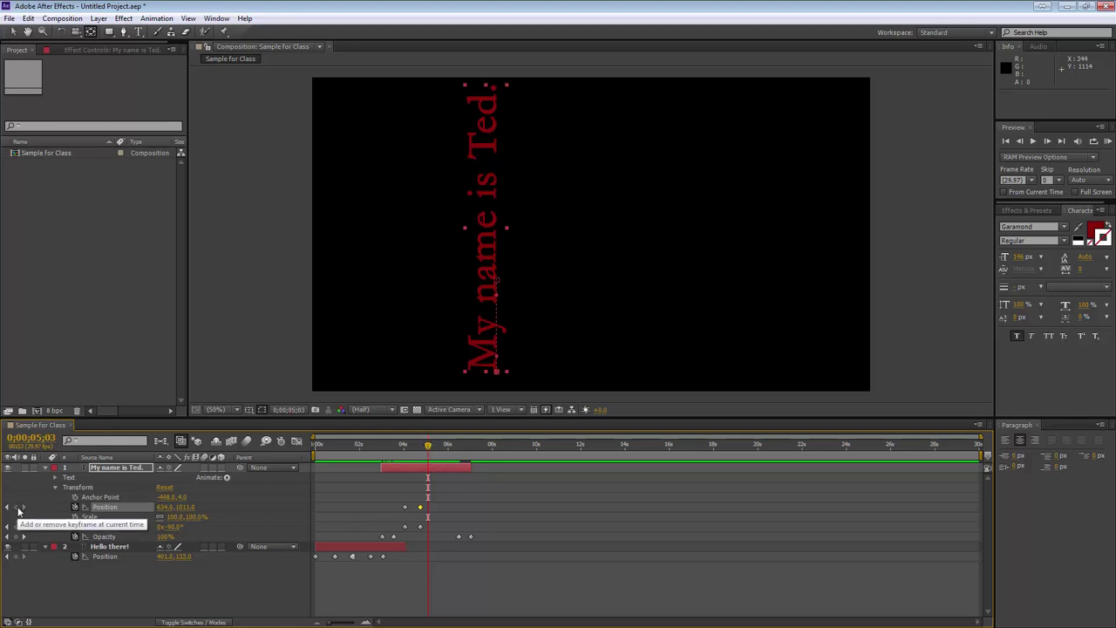
click(15, 508)
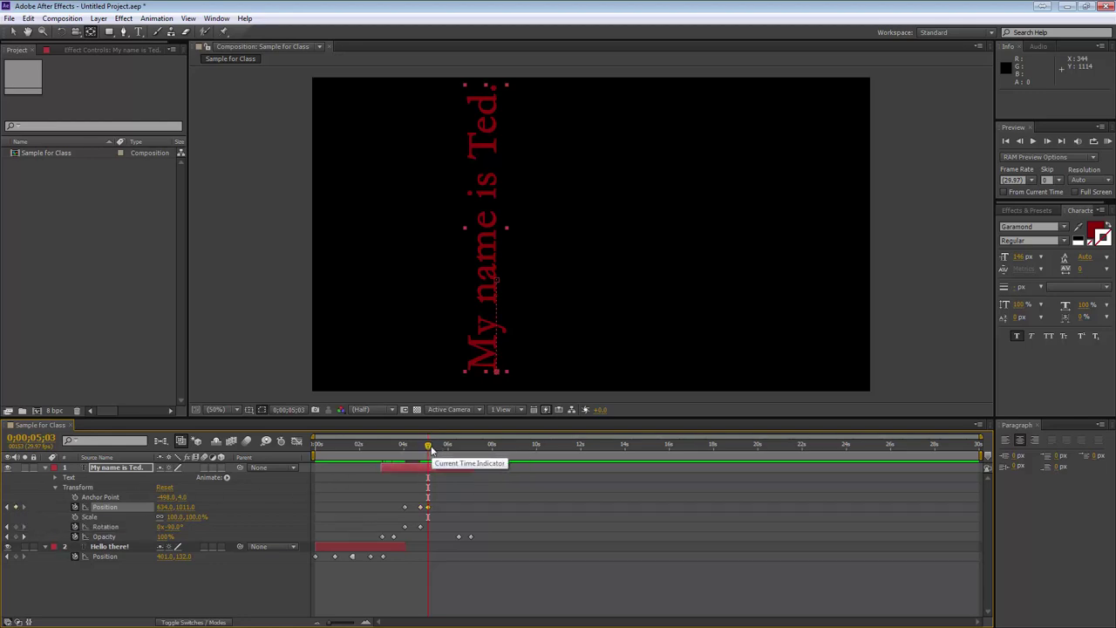
Step: Move the upright "My name is" text left to about 148, 1011 at 0;00;05;21 and hold it with a keyframe at about 0;00;06;00
drag(431, 449, 443, 451)
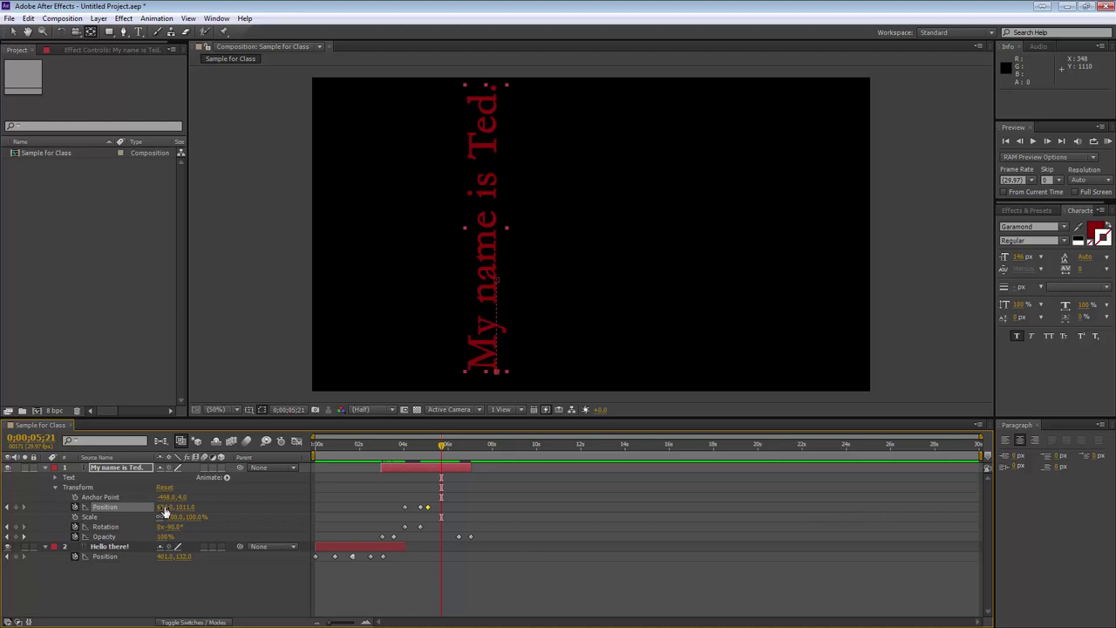
drag(164, 511, 66, 512)
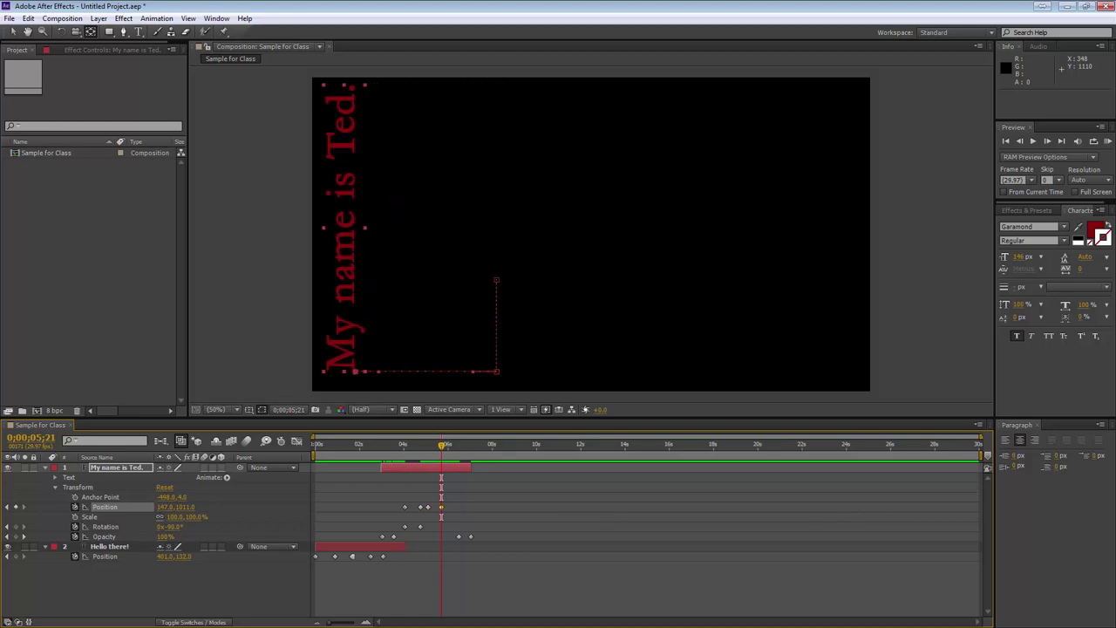
click(446, 445)
Step: Move the "My name is" text straight up past the frame's upper edge at 0;00;07;00 and preview the whole animation from the start
drag(450, 450, 473, 447)
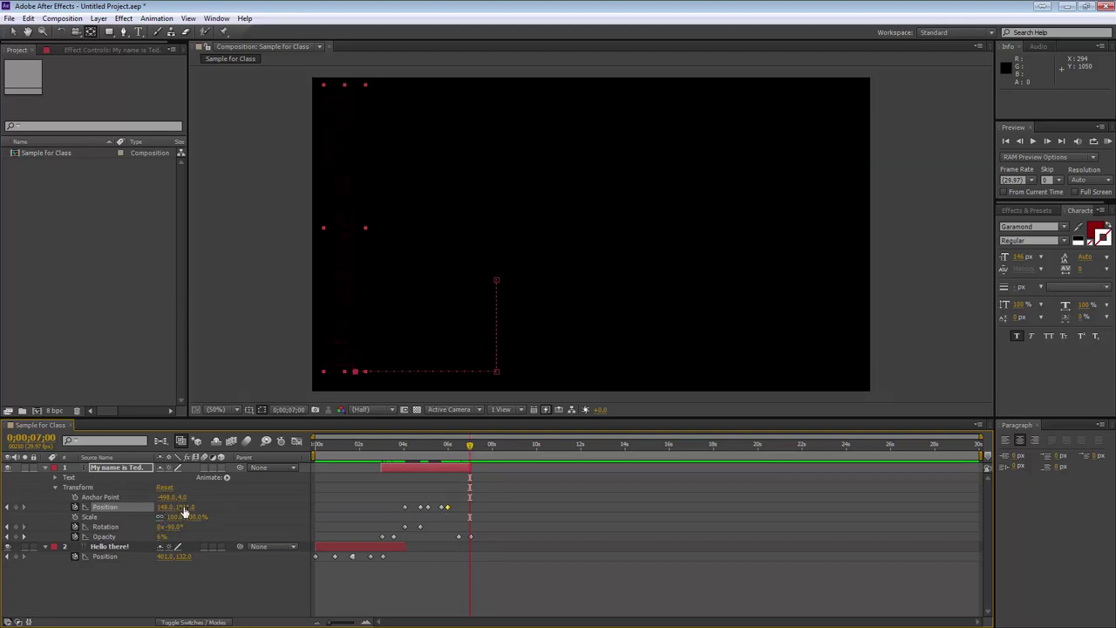
drag(183, 512, 166, 515)
drag(470, 446, 256, 444)
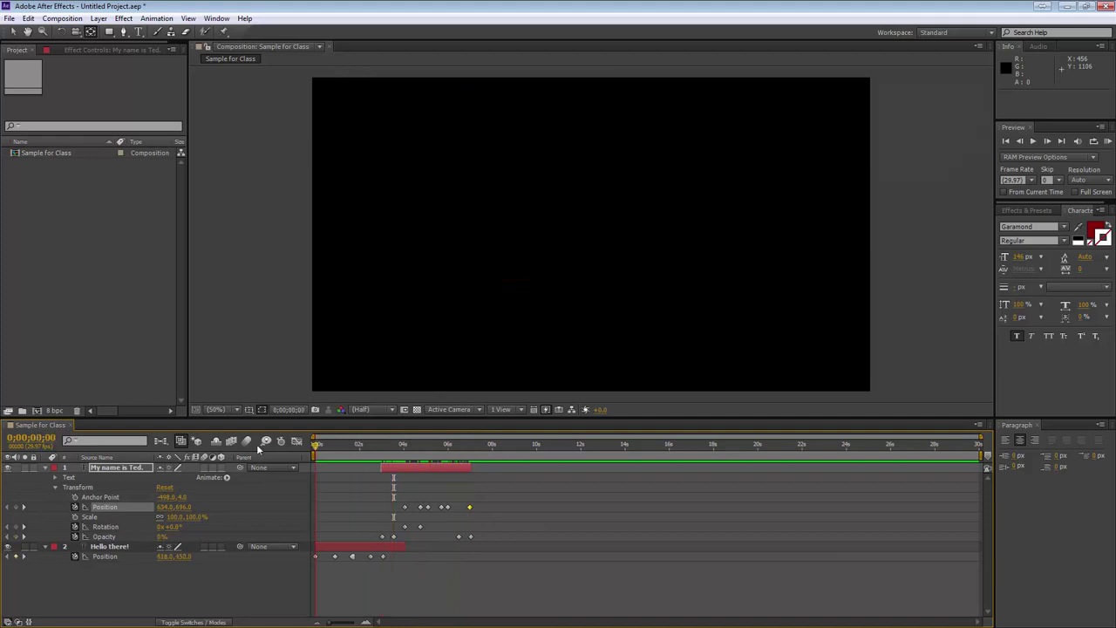
key(space)
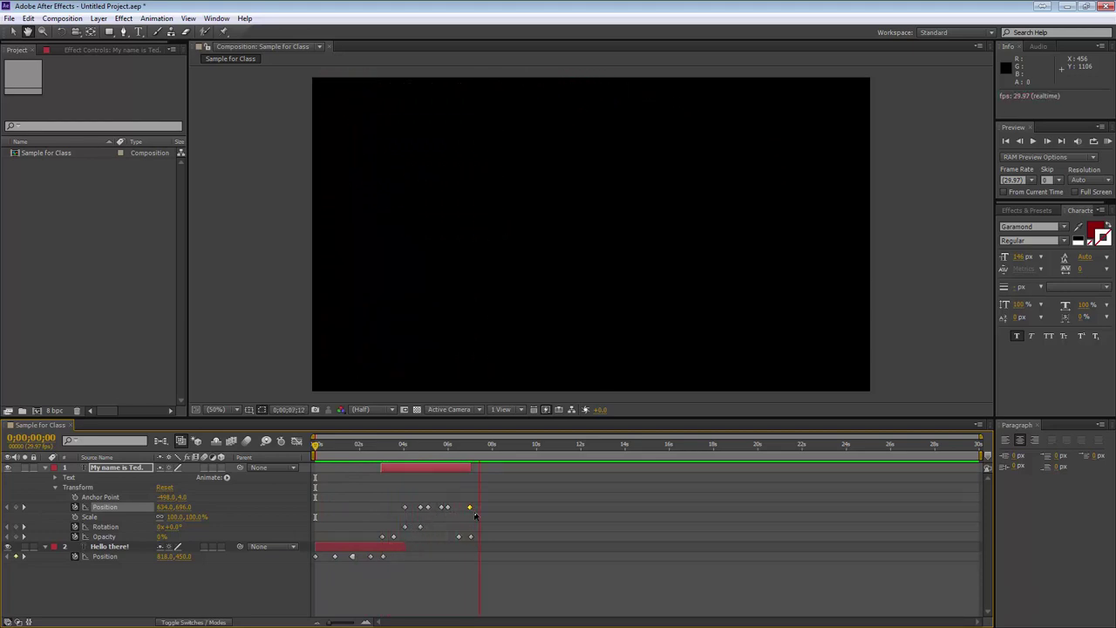
key(space)
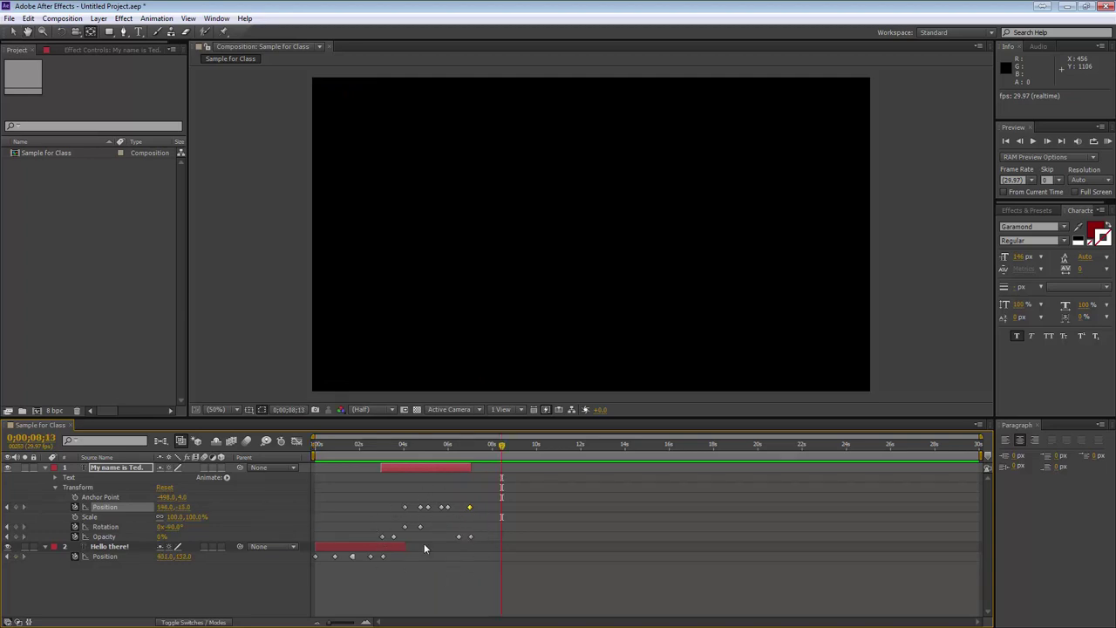
drag(501, 445, 297, 452)
Step: Reveal only the keyframed properties of both text layers and inspect the "Hello there!" Opacity and Position keyframes
shift+click(114, 547)
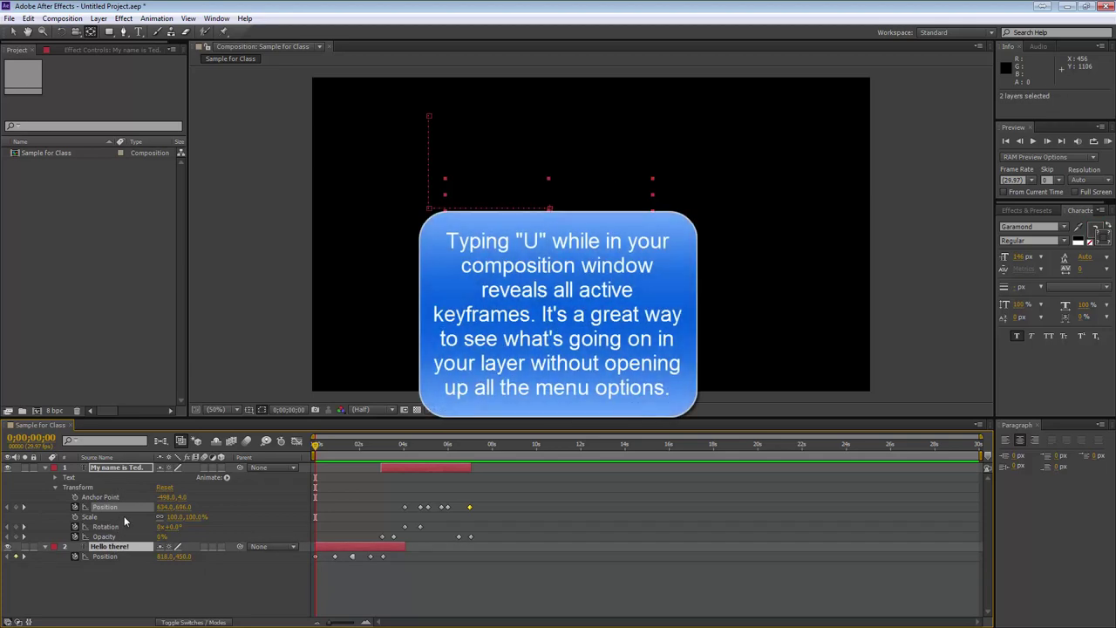
key(u)
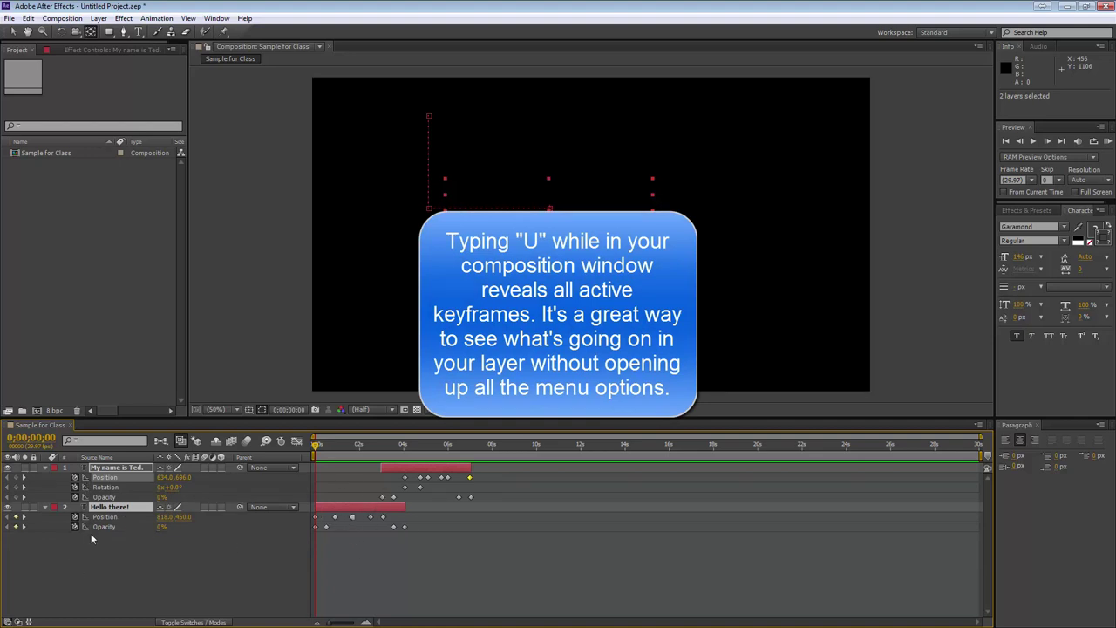
click(294, 566)
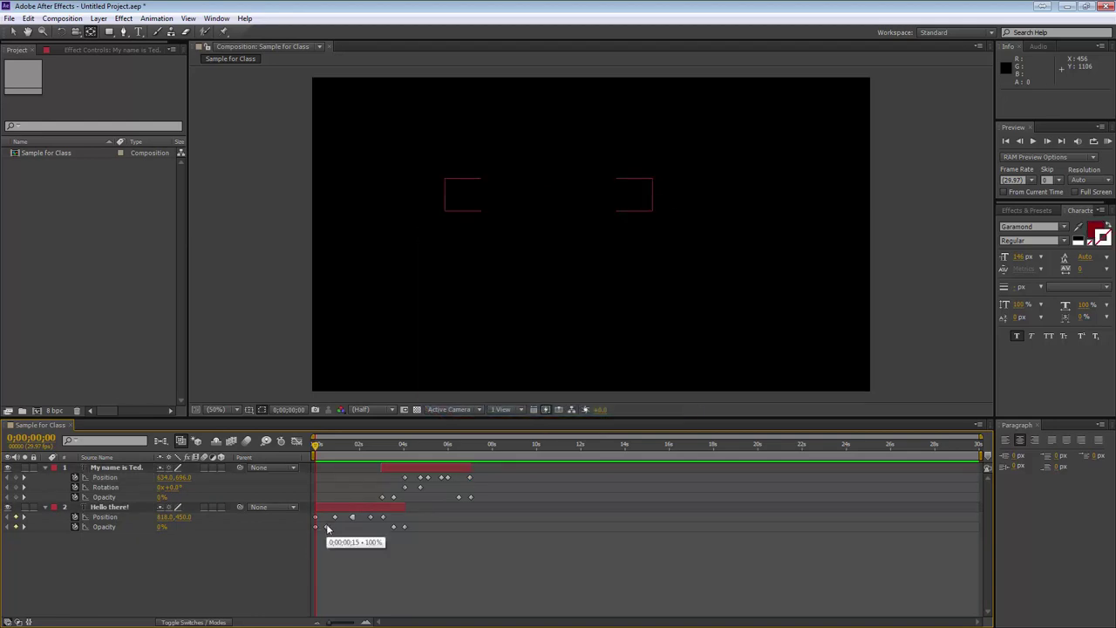
mouse_move(335, 521)
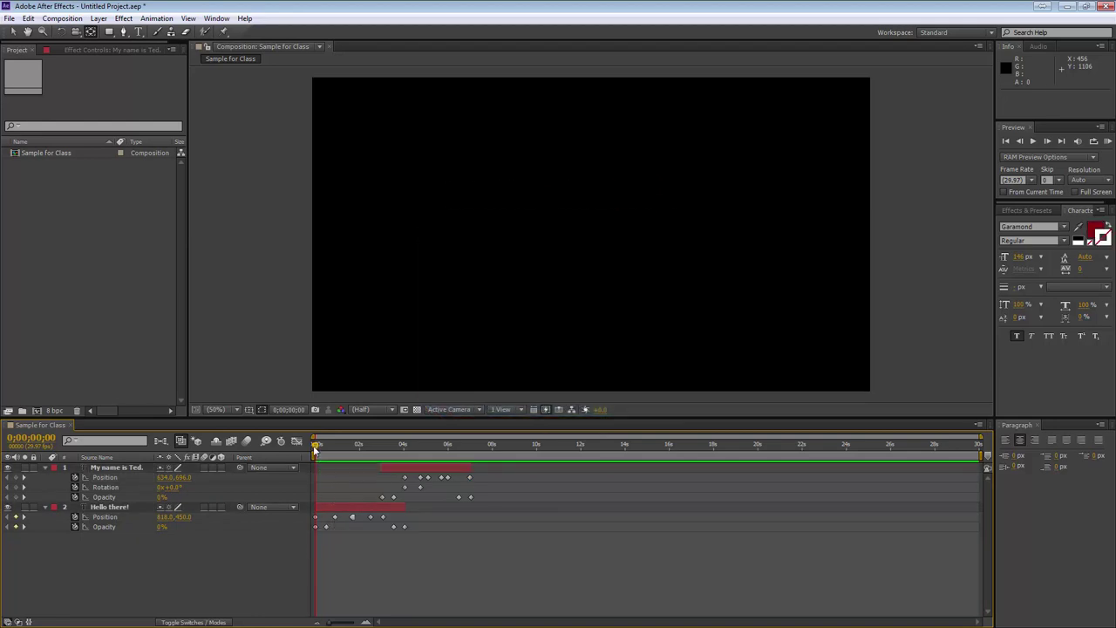
Step: Review the overlap from about 0;00;03;06 to 0;00;04;01, where "My name is" fades in and "Hello there!" fades out
drag(316, 445, 384, 451)
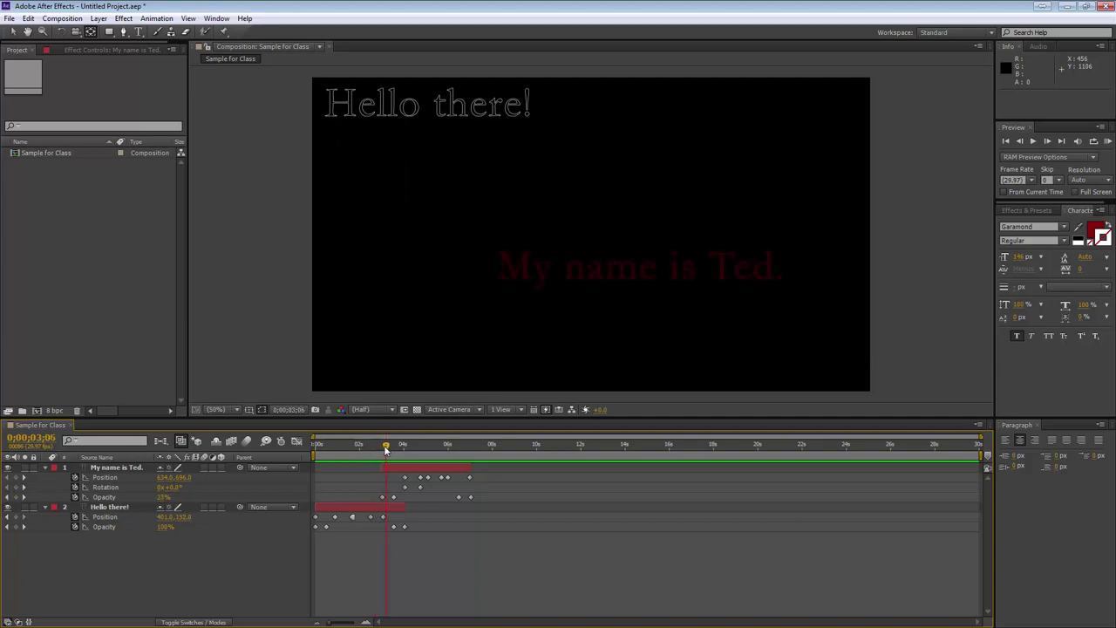
click(390, 494)
click(391, 506)
drag(386, 445, 396, 446)
click(396, 526)
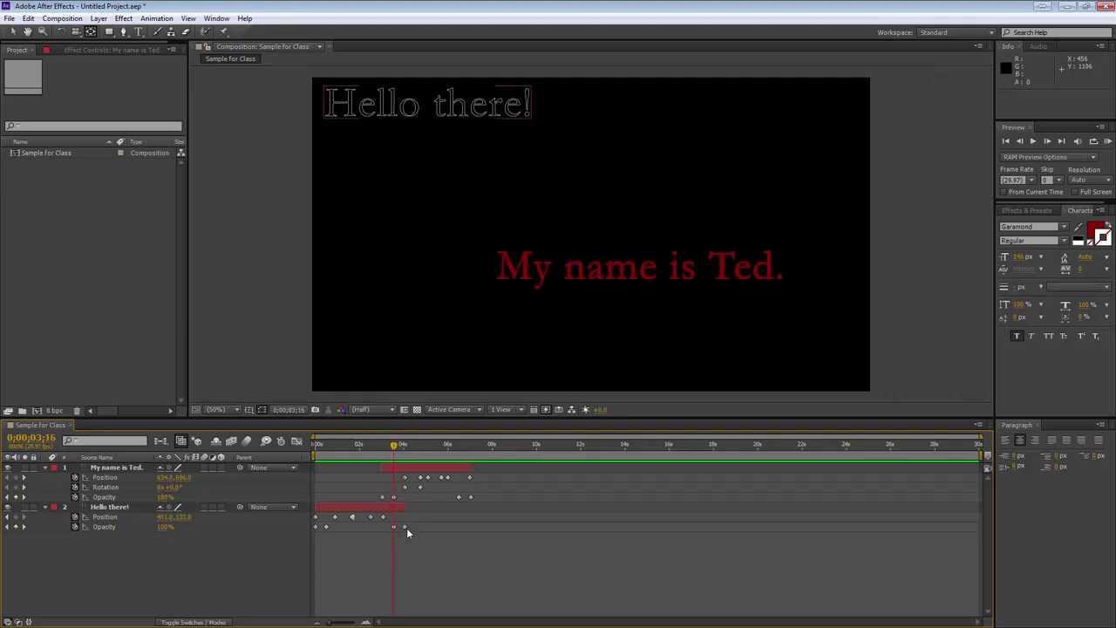
drag(393, 446, 404, 447)
click(406, 486)
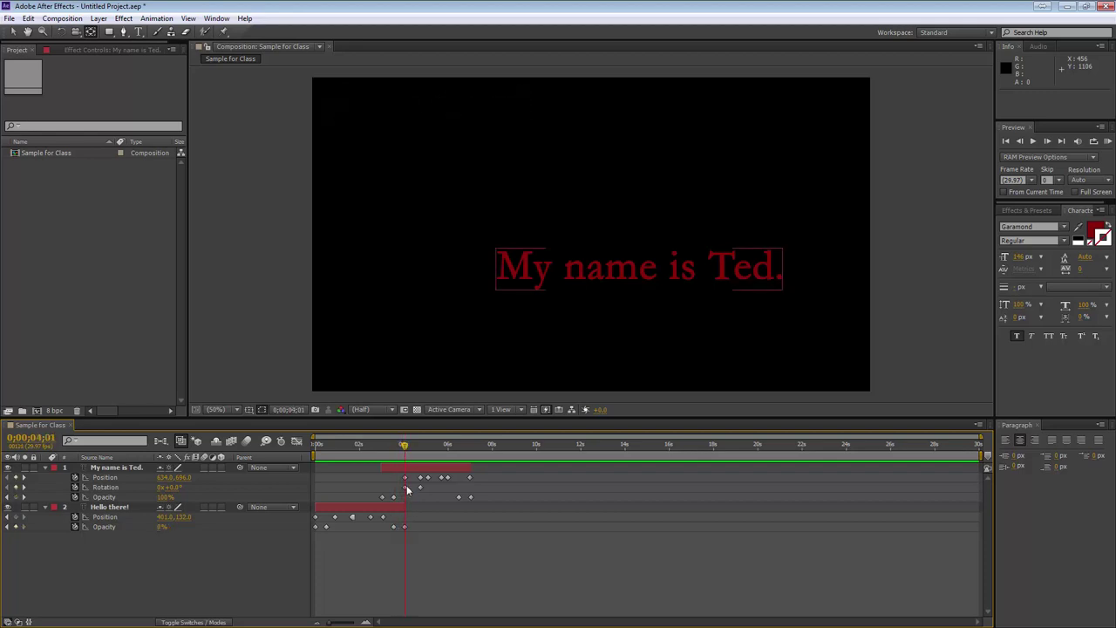
Step: Review the "My name is" layer's rotation, Position and fade-out keyframes from 0;00;04;01 to the layer's end
click(406, 436)
drag(406, 447, 434, 446)
click(438, 479)
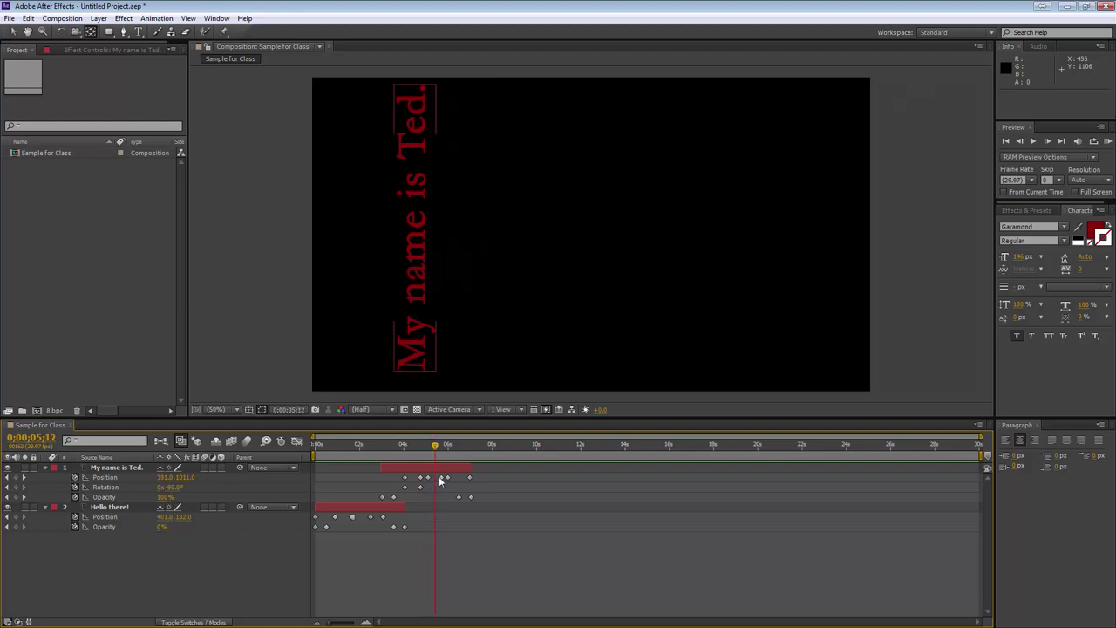
click(441, 460)
drag(436, 449, 443, 448)
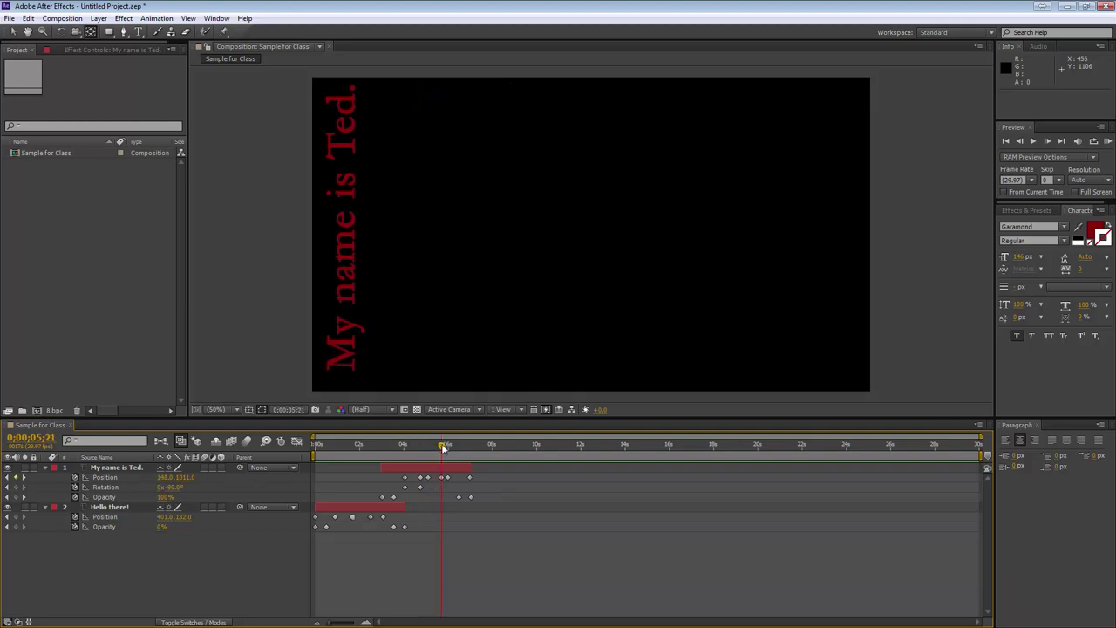
click(247, 486)
click(441, 459)
drag(443, 447, 472, 447)
click(463, 498)
click(467, 457)
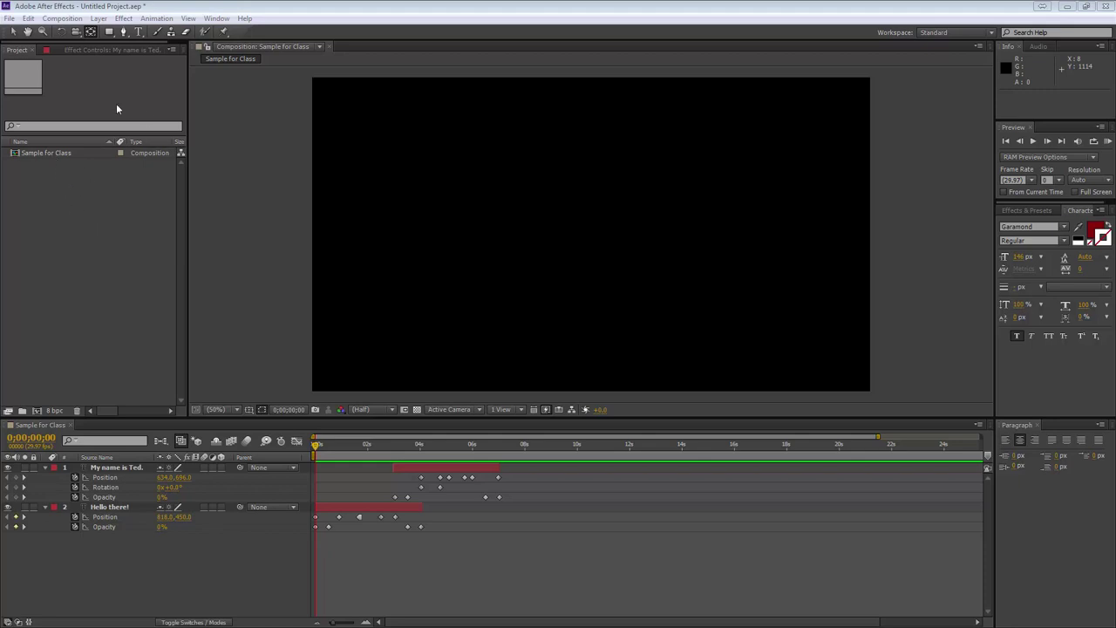
Step: Begin saving the project under a new name in the OneDrive folder 2014 Fall > Tutorials etc
click(9, 18)
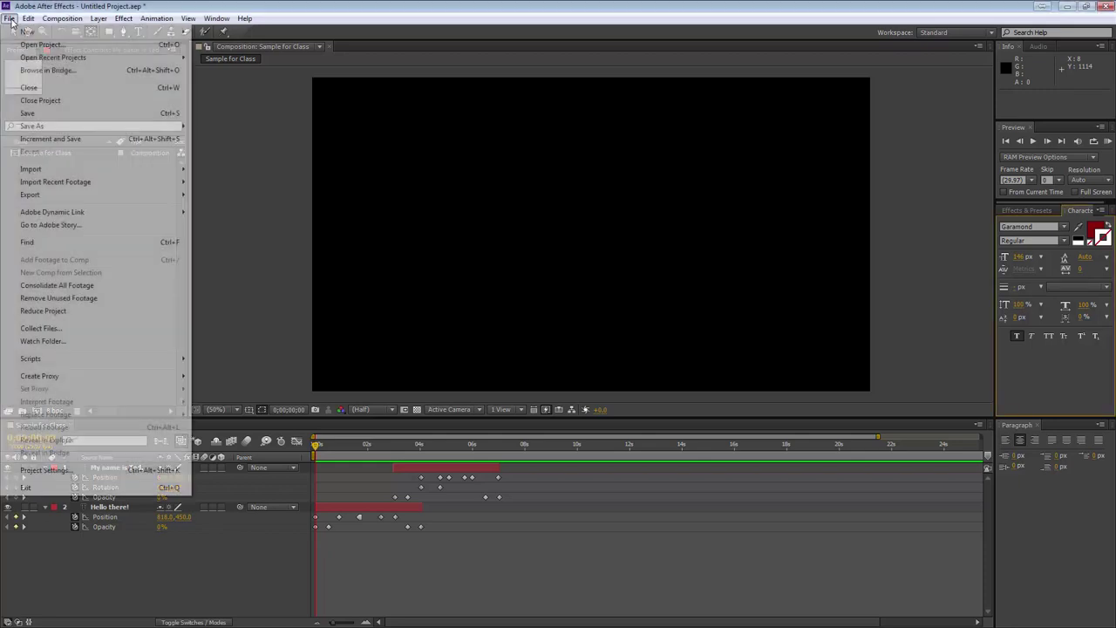
click(10, 19)
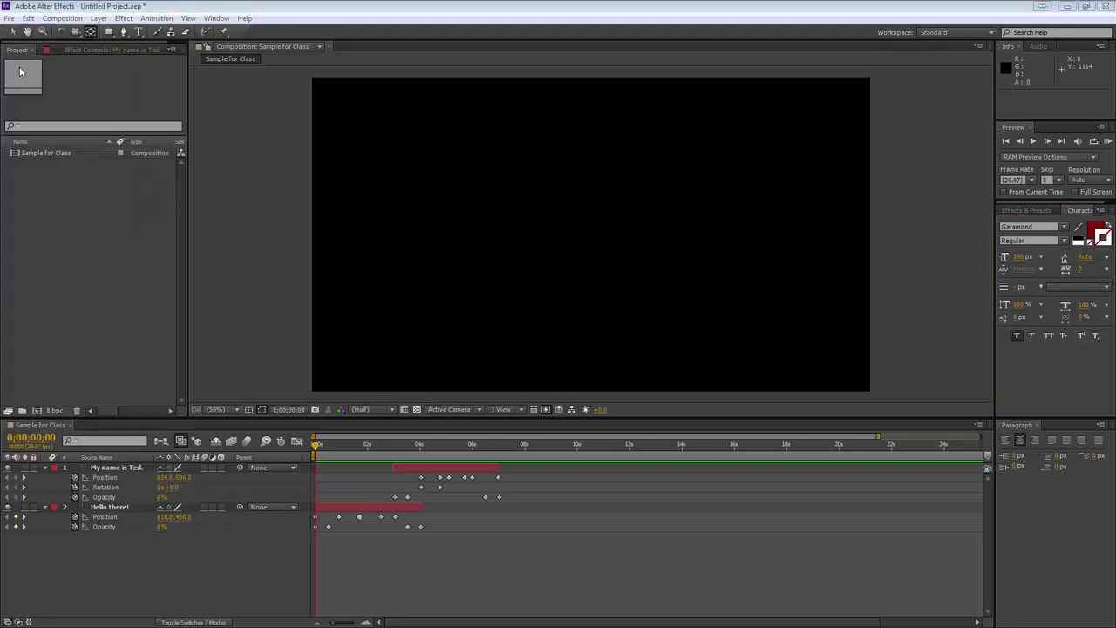
click(10, 19)
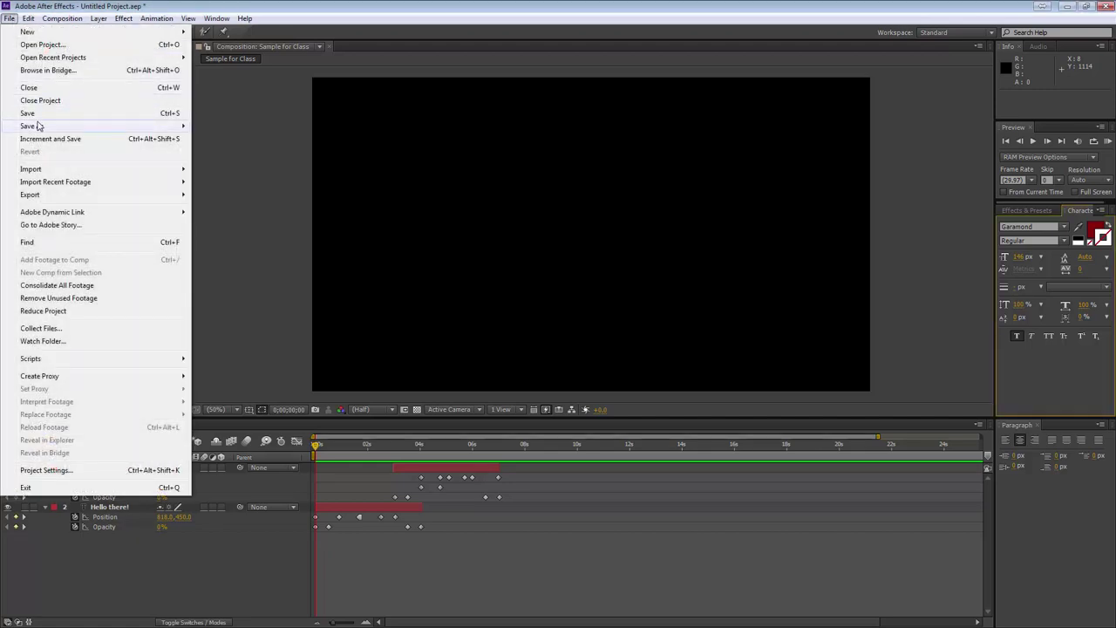
mouse_move(39, 126)
click(222, 129)
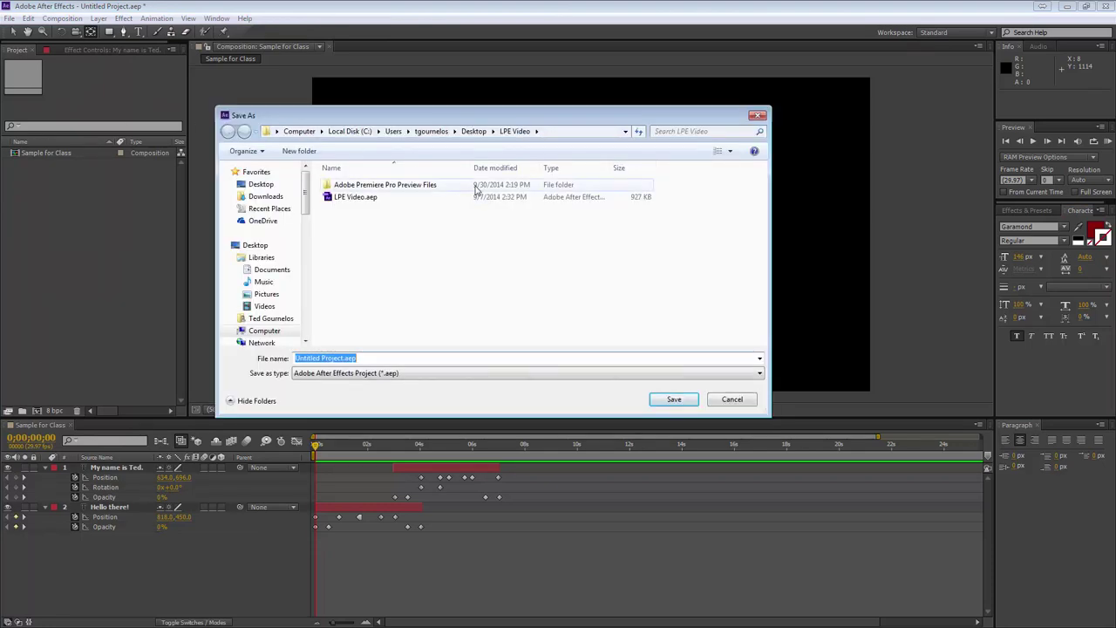
click(281, 221)
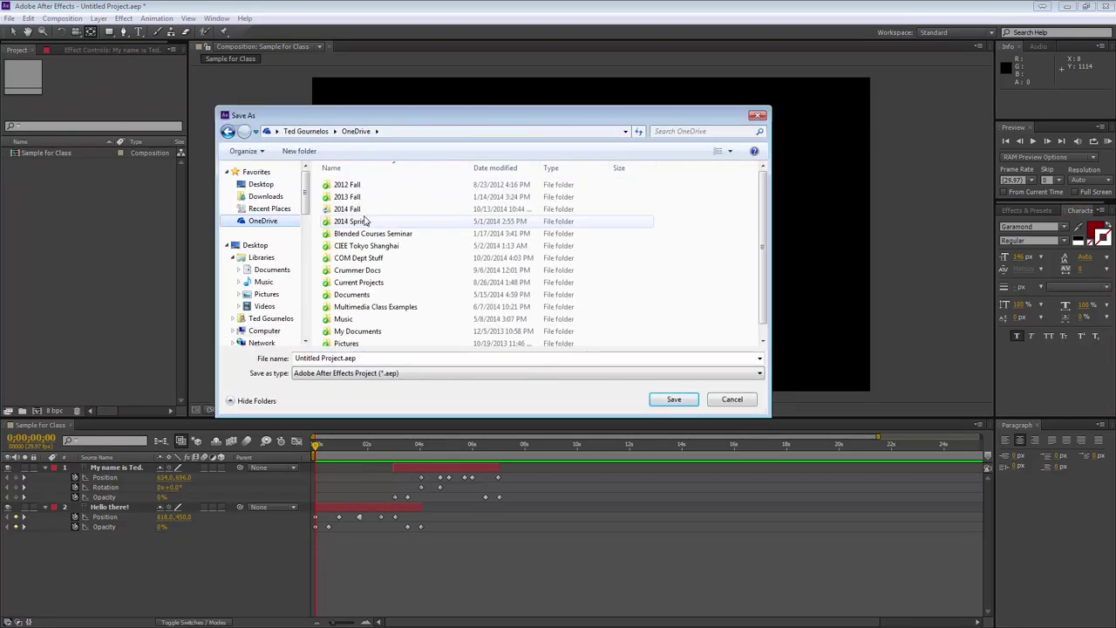
double_click(353, 209)
double_click(357, 234)
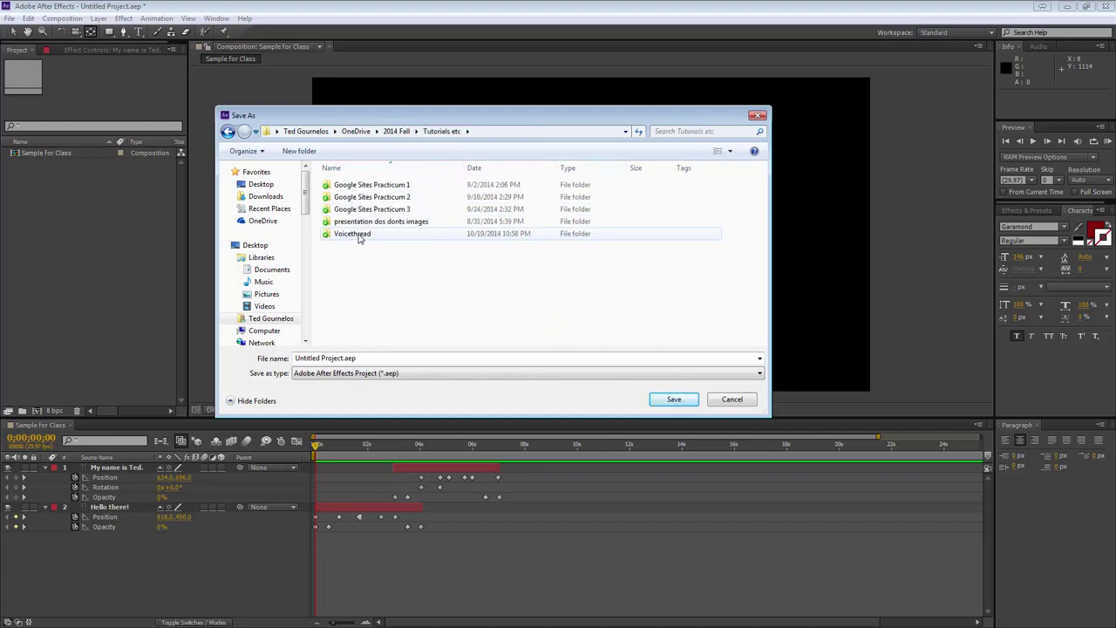
Step: Name the project file AE Practicum and save it as an After Effects project
click(312, 357)
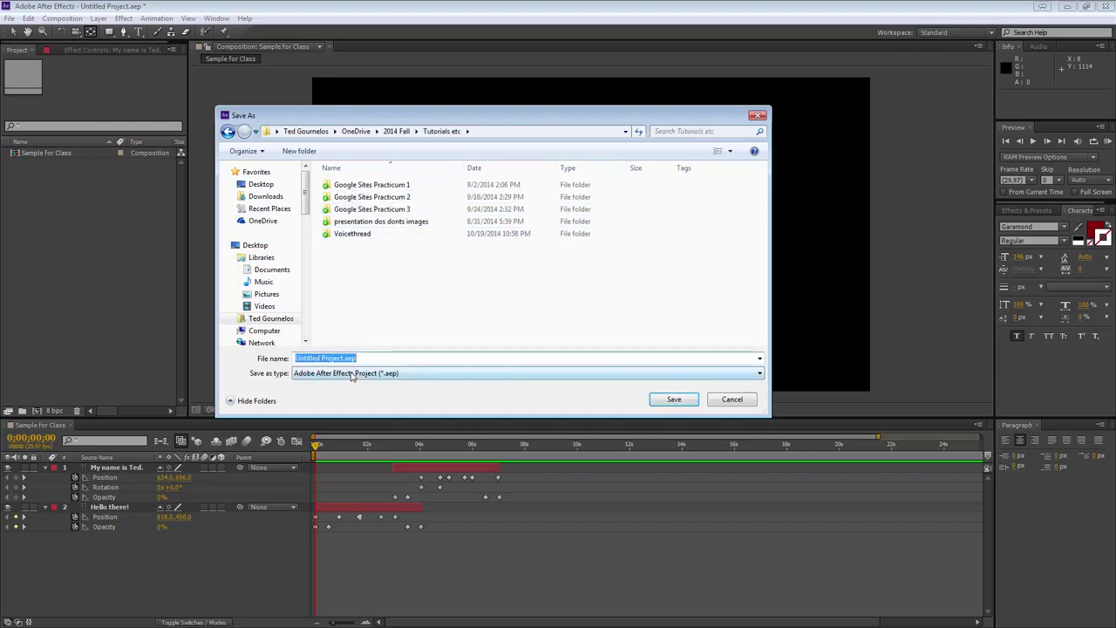
text(A)
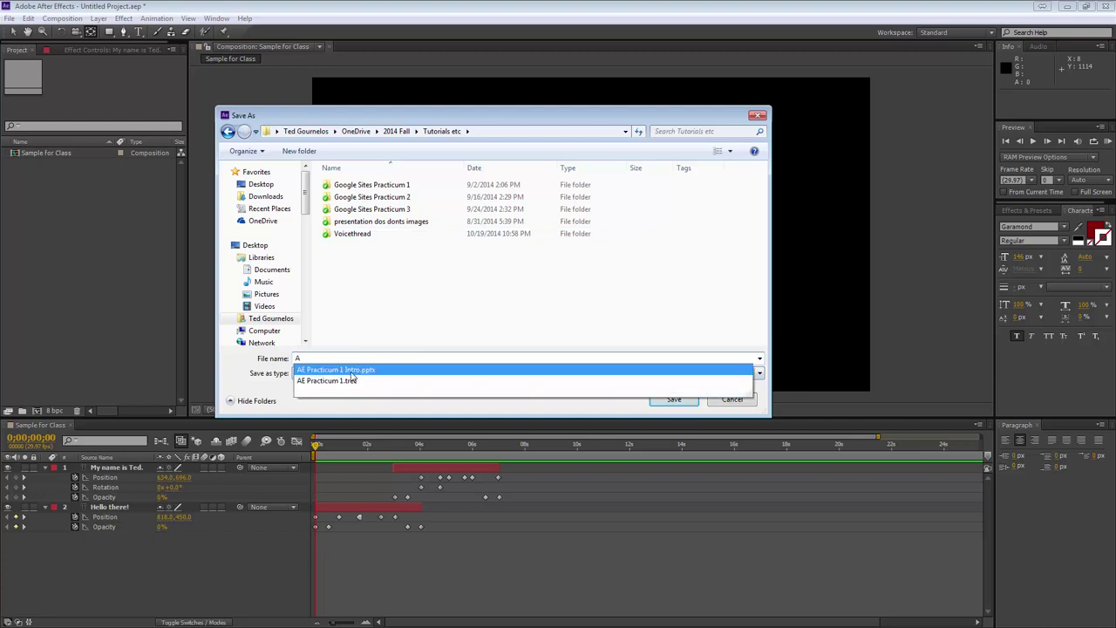
text(E Practi)
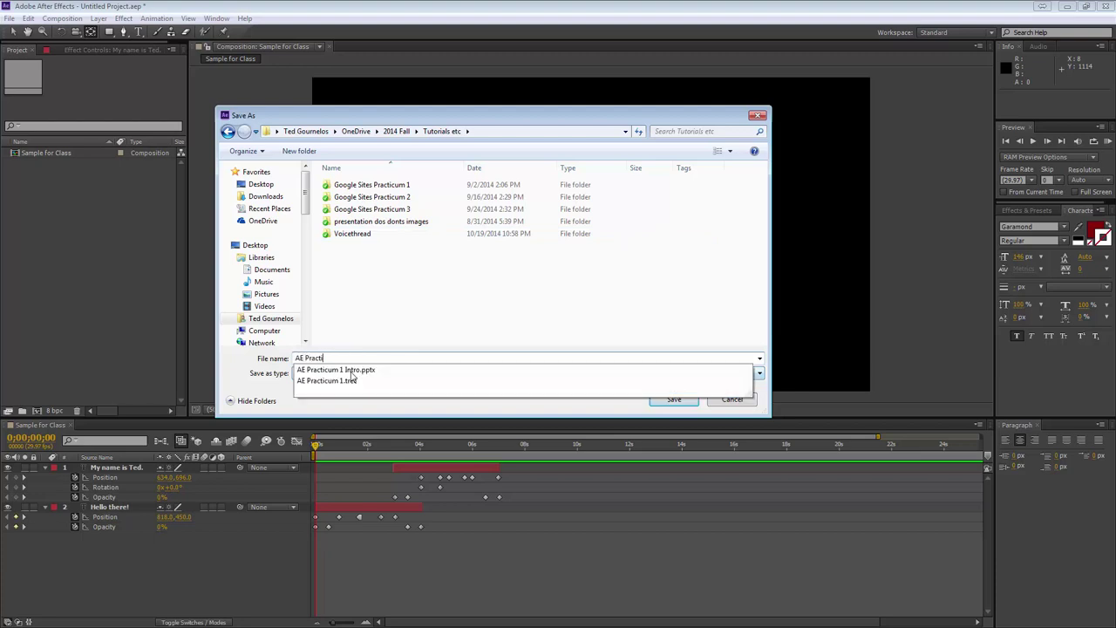
text(cum 1 Video)
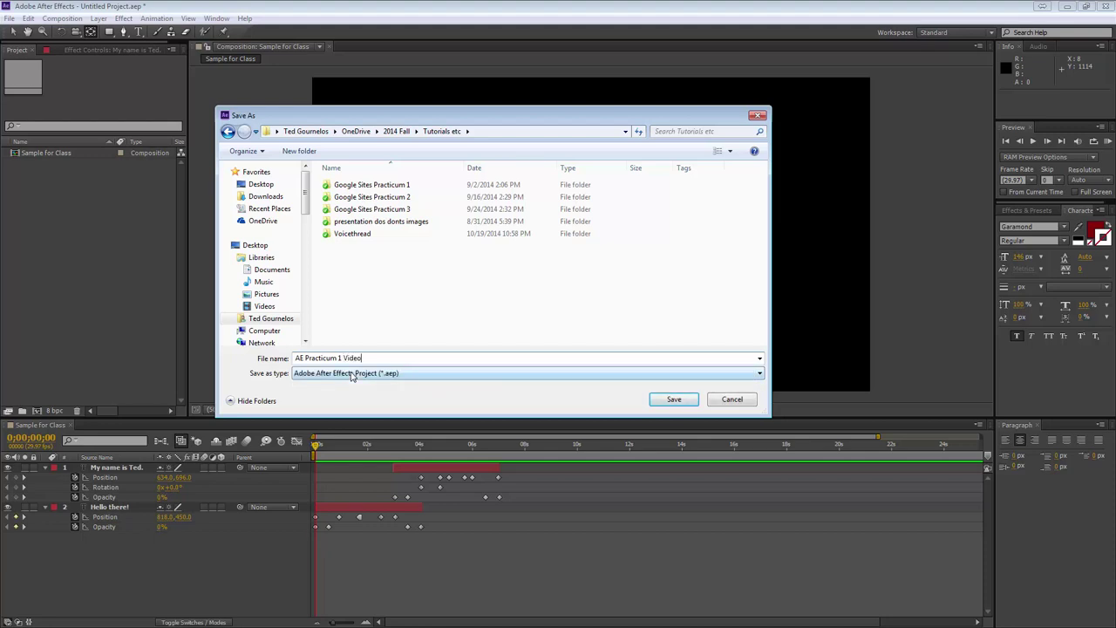
key(BackSpace)
key(BackSpace)
key(BackSpace)
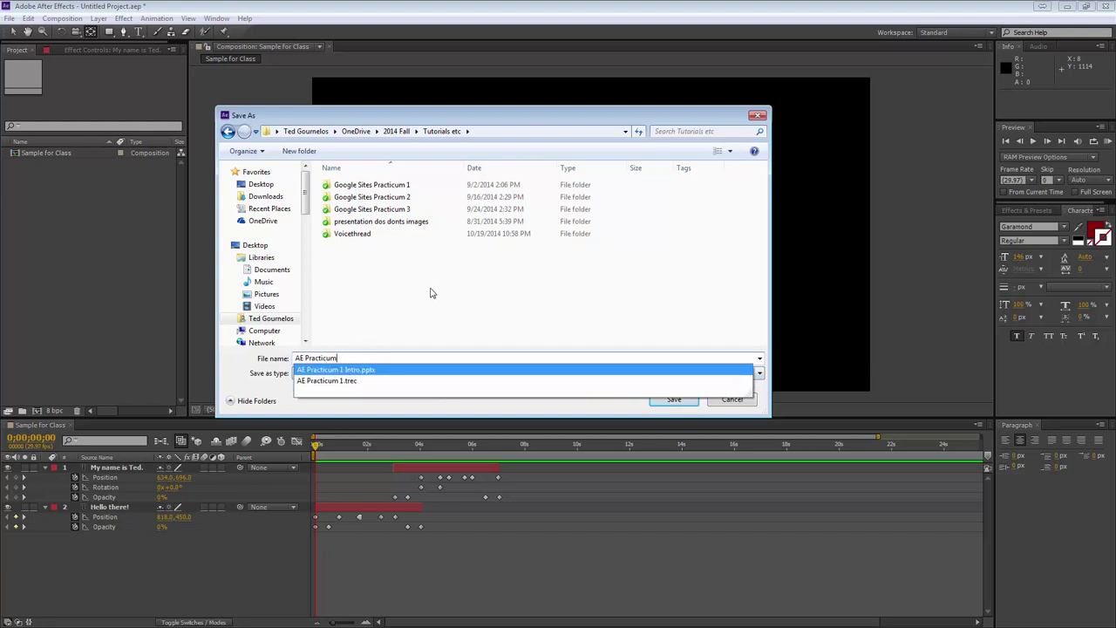
click(673, 399)
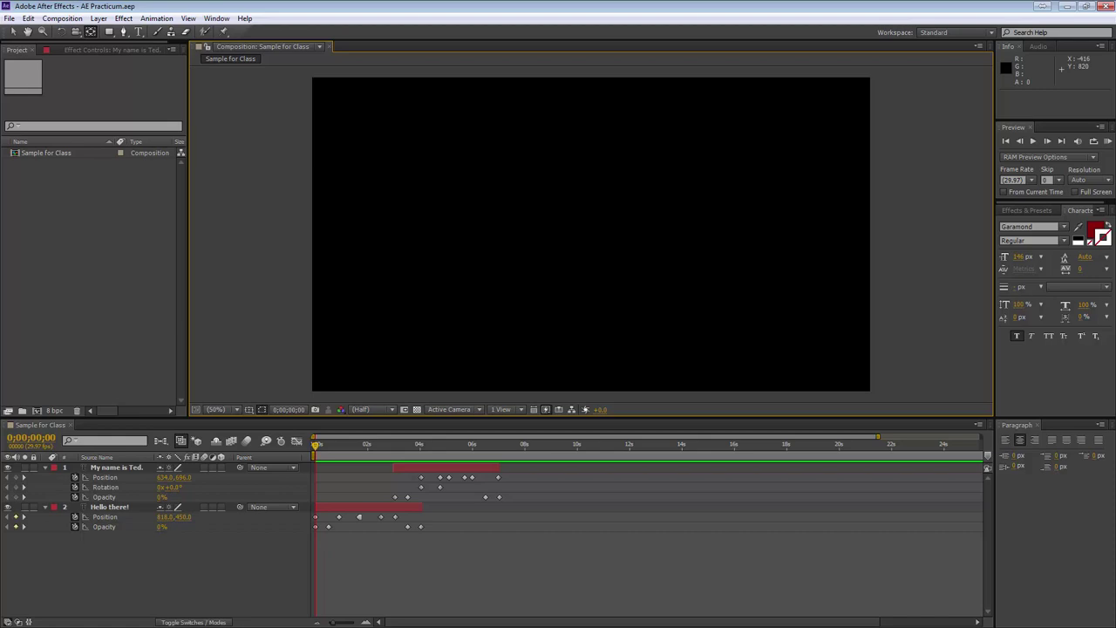
Step: Switch to Windows Explorer and locate AE Practicum.aep in OneDrive > 2014 Fall > Tutorials etc
key(super+e)
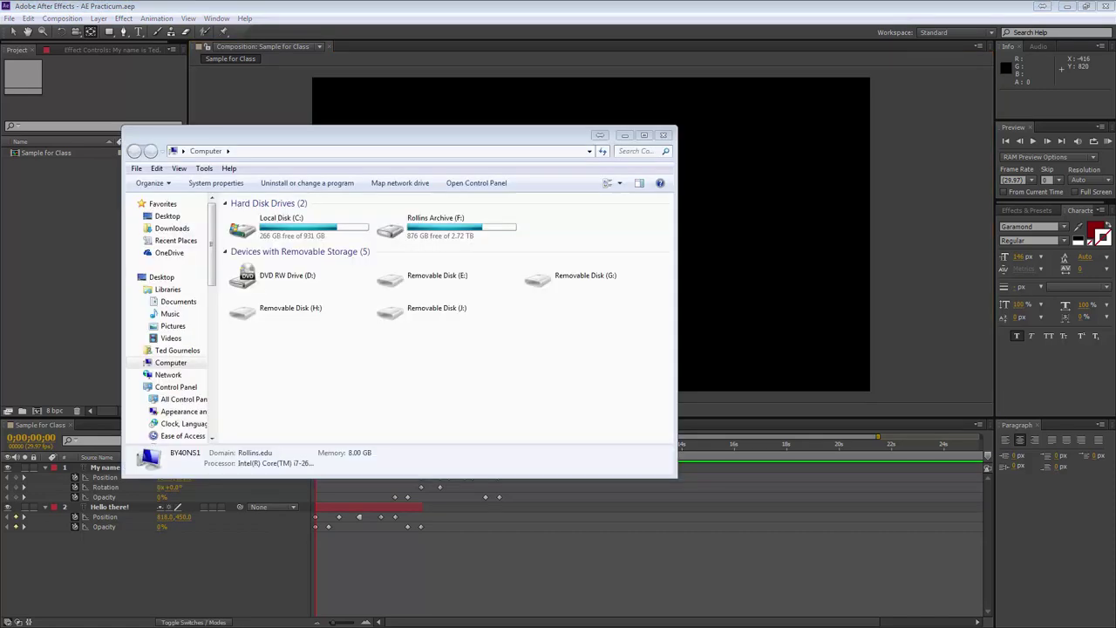
click(172, 252)
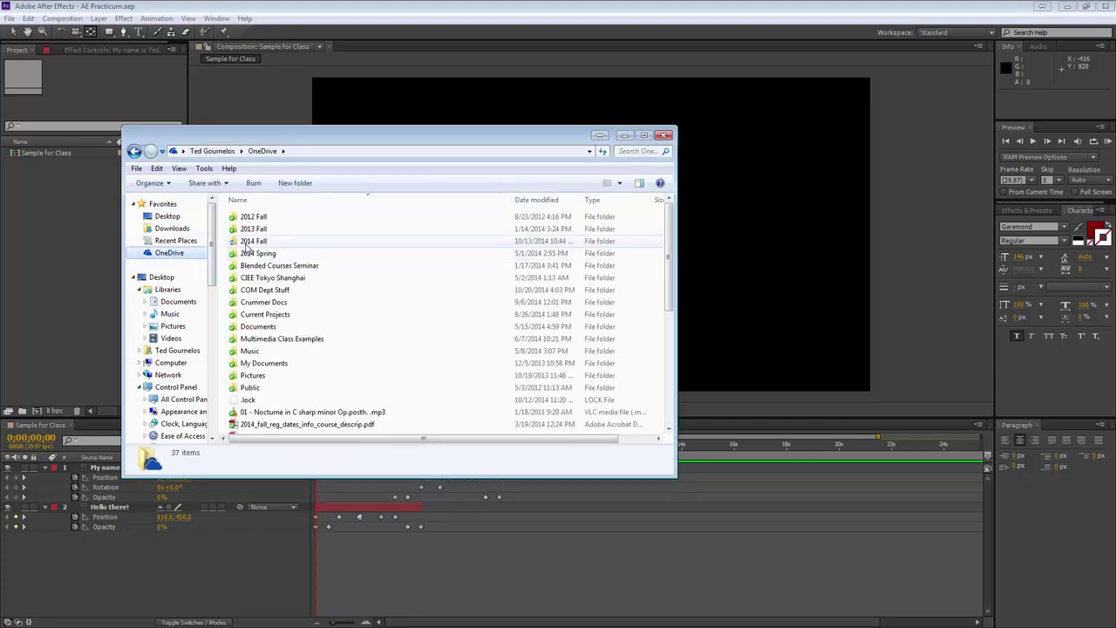
double_click(249, 243)
double_click(249, 266)
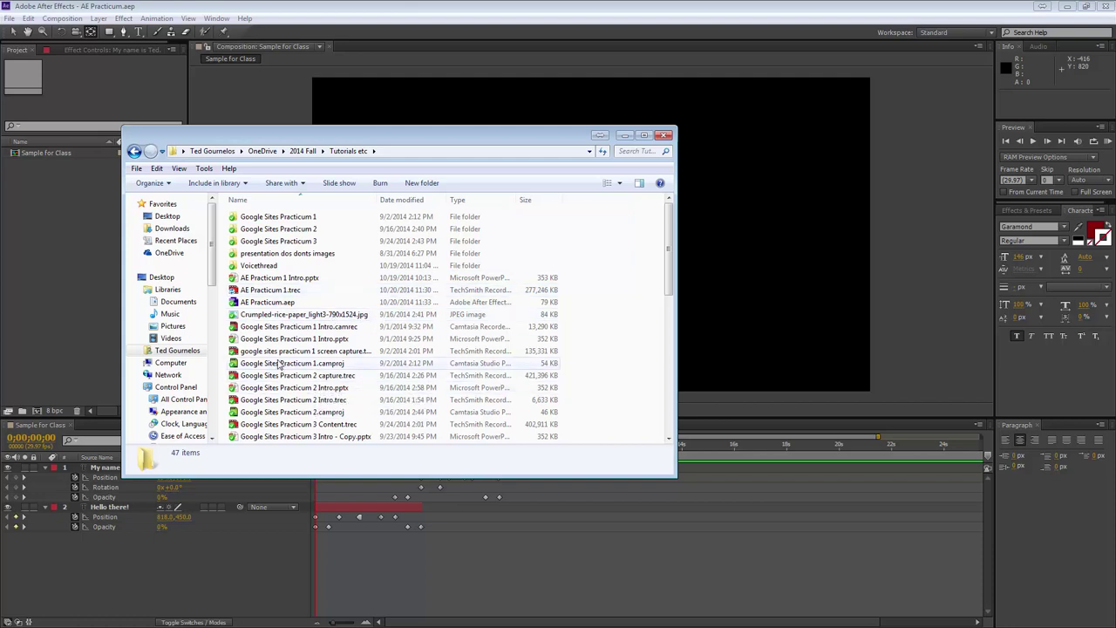
click(268, 303)
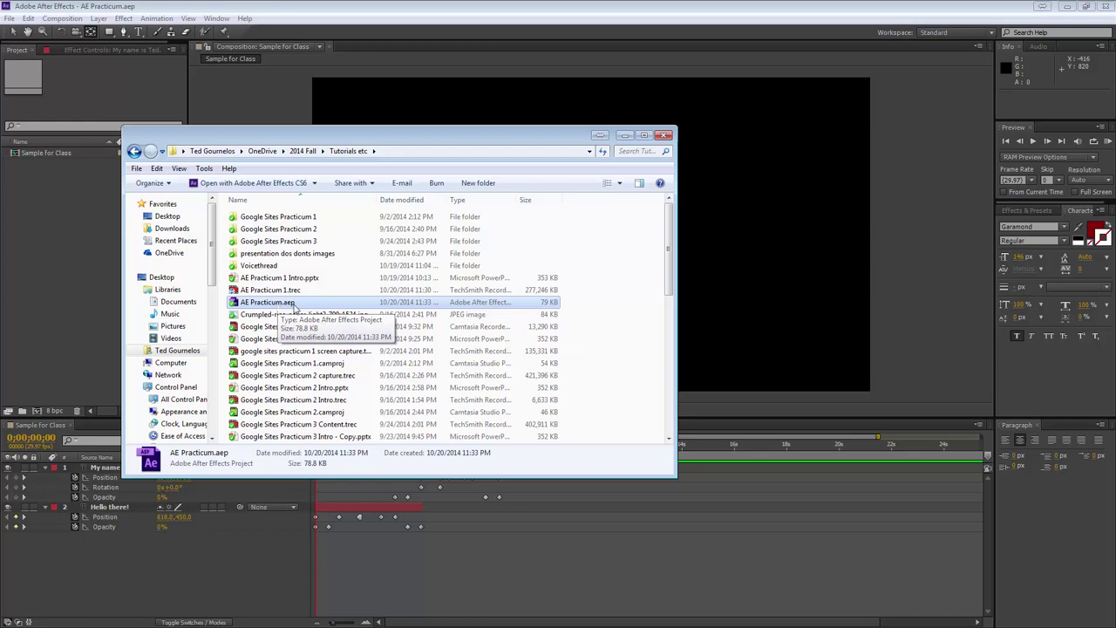
Step: Create a folder named After Effects Project Files inside Tutorials etc and close the Explorer window
scroll(288, 314, down, 6)
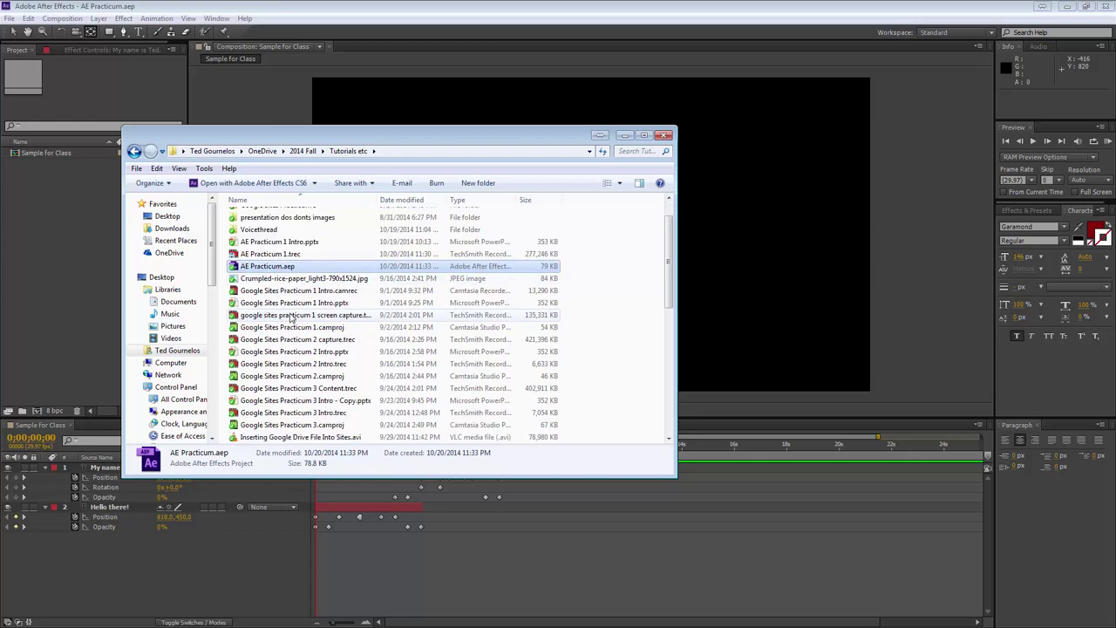
scroll(292, 311, up, 5)
scroll(292, 311, up, 1)
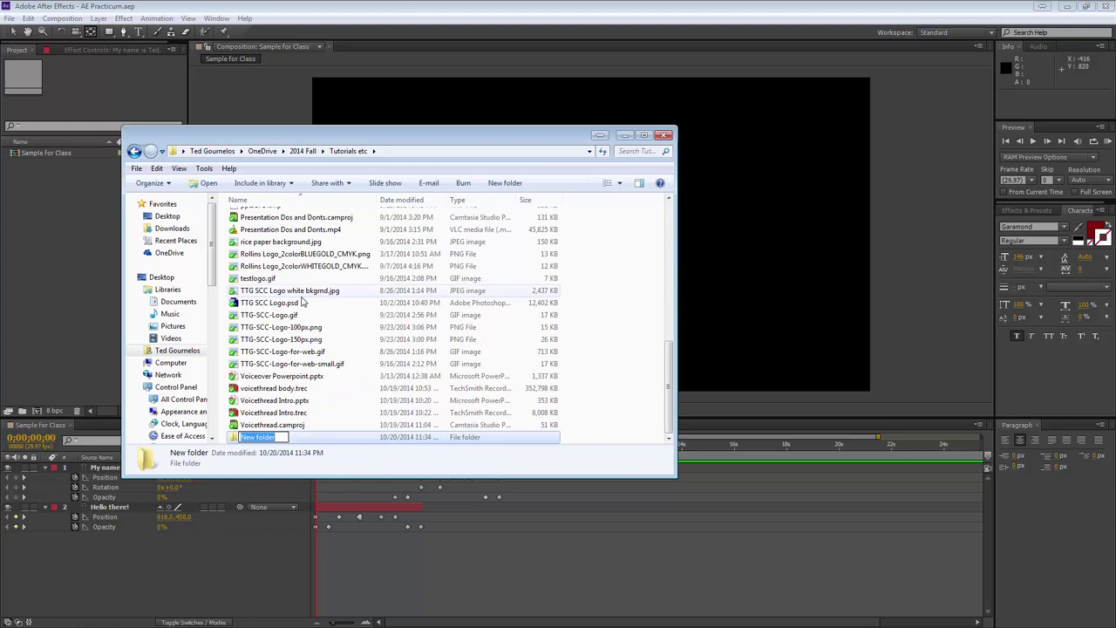
text(After Effects Project Files)
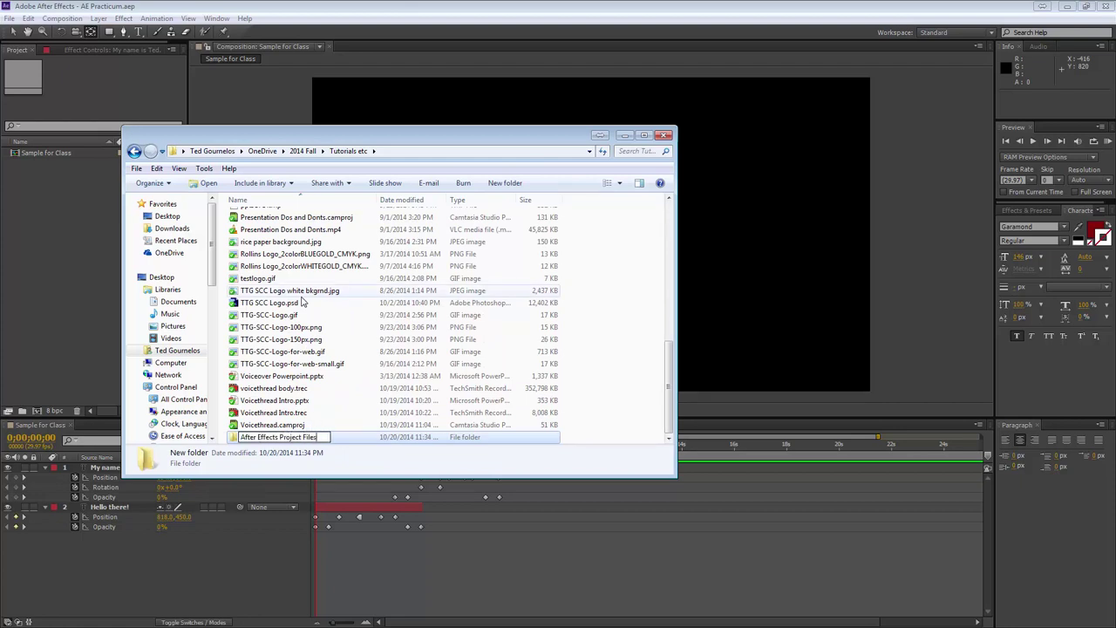
key(Return)
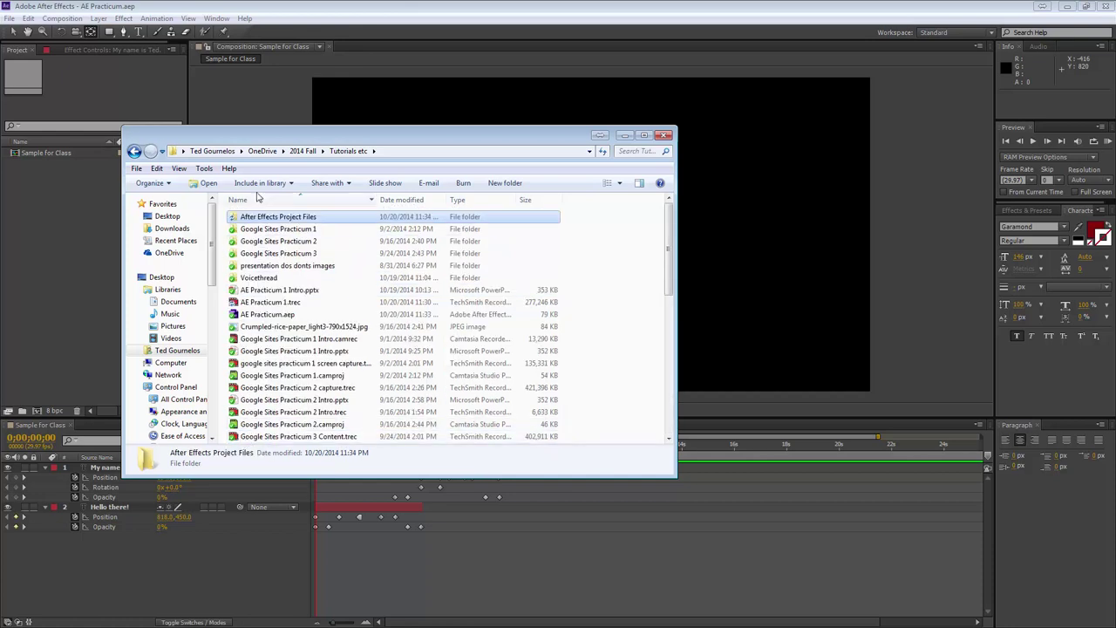
click(267, 316)
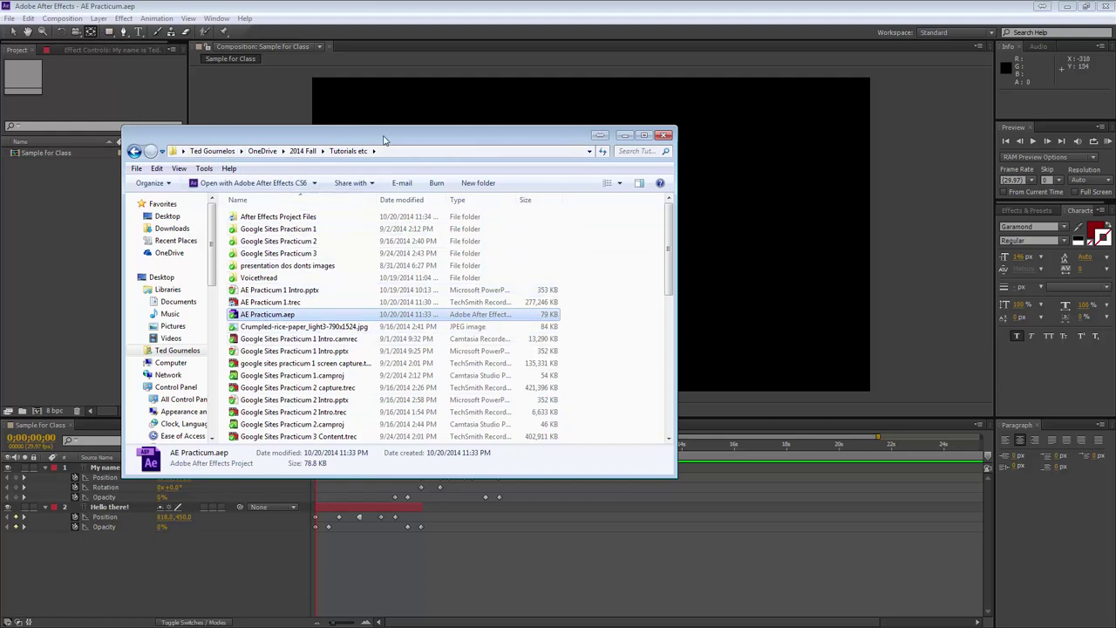
click(664, 135)
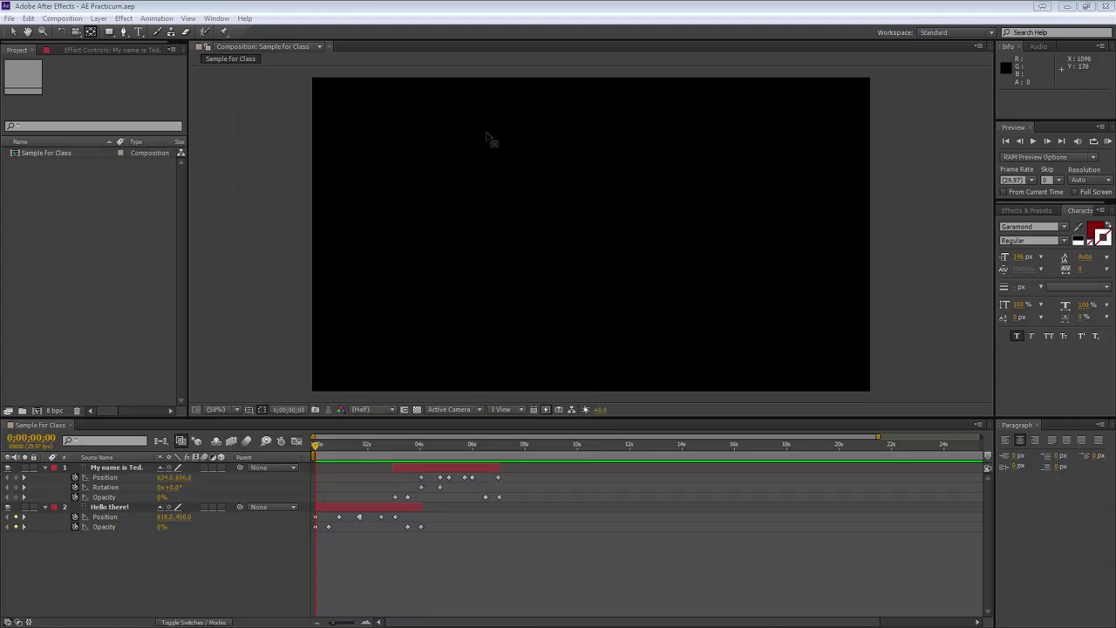
Step: Make the Sample for Class timeline active and add the composition to the render queue
click(150, 575)
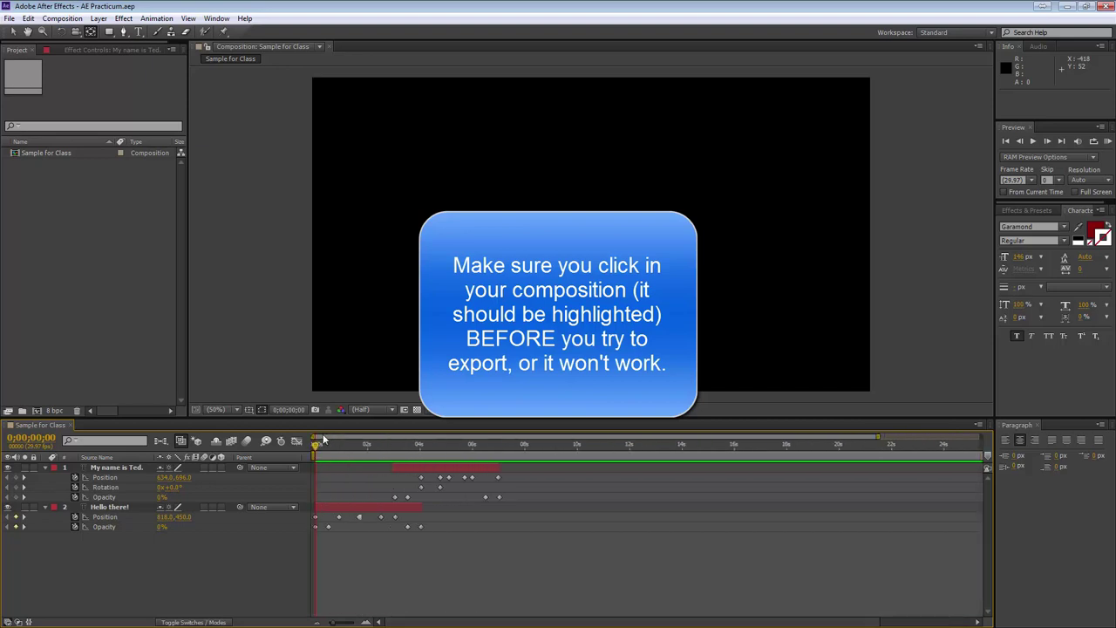
drag(323, 440, 395, 452)
key(Home)
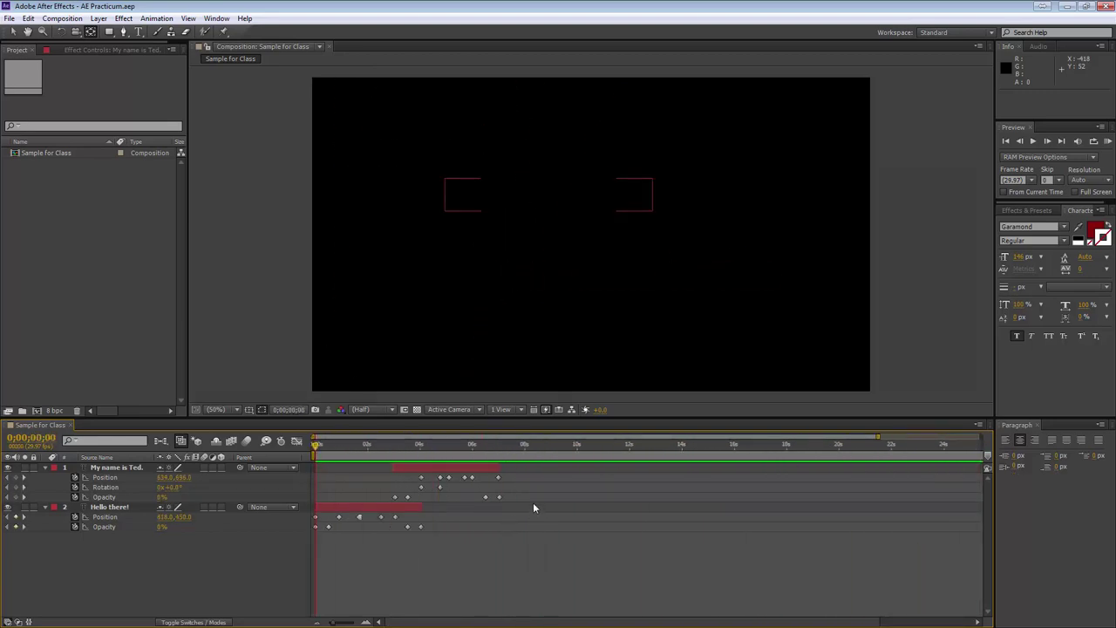
click(534, 508)
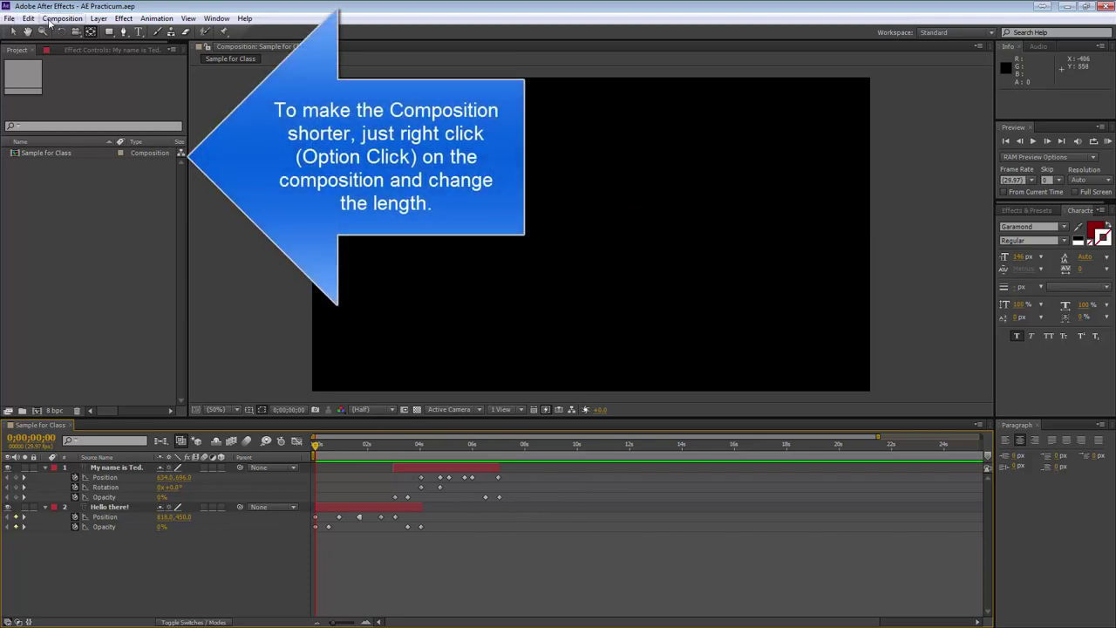
click(9, 18)
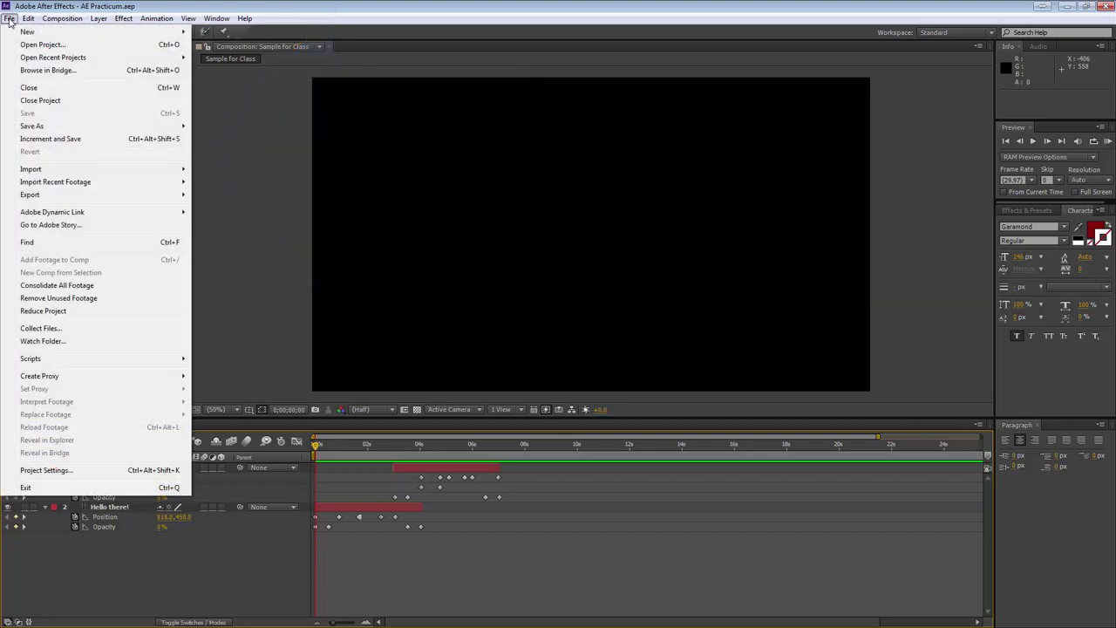
mouse_move(61, 19)
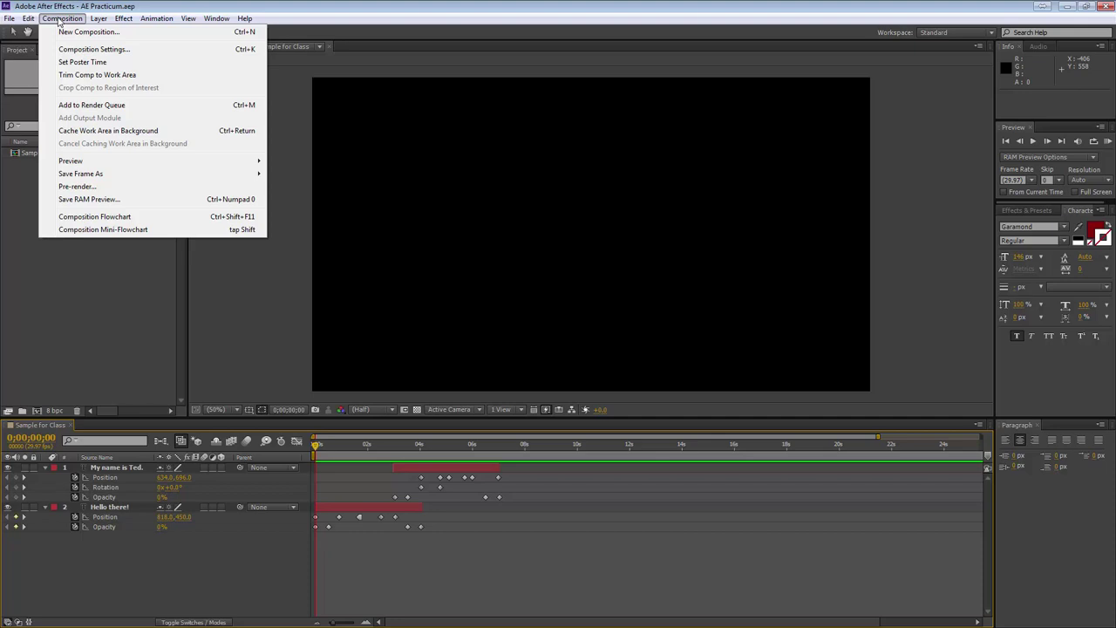
click(75, 106)
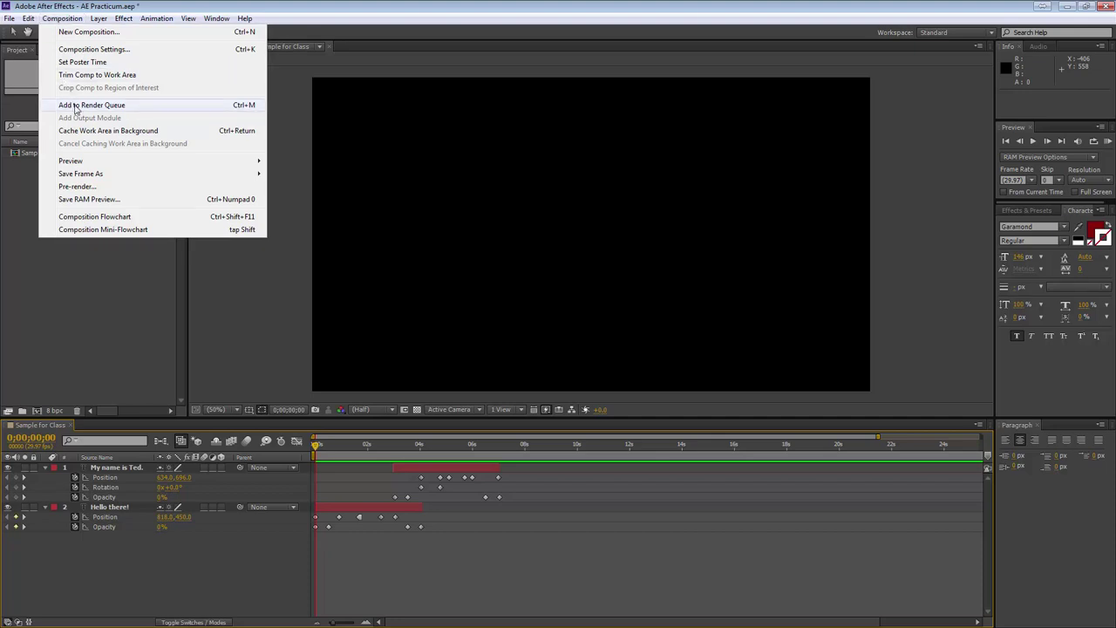
click(146, 107)
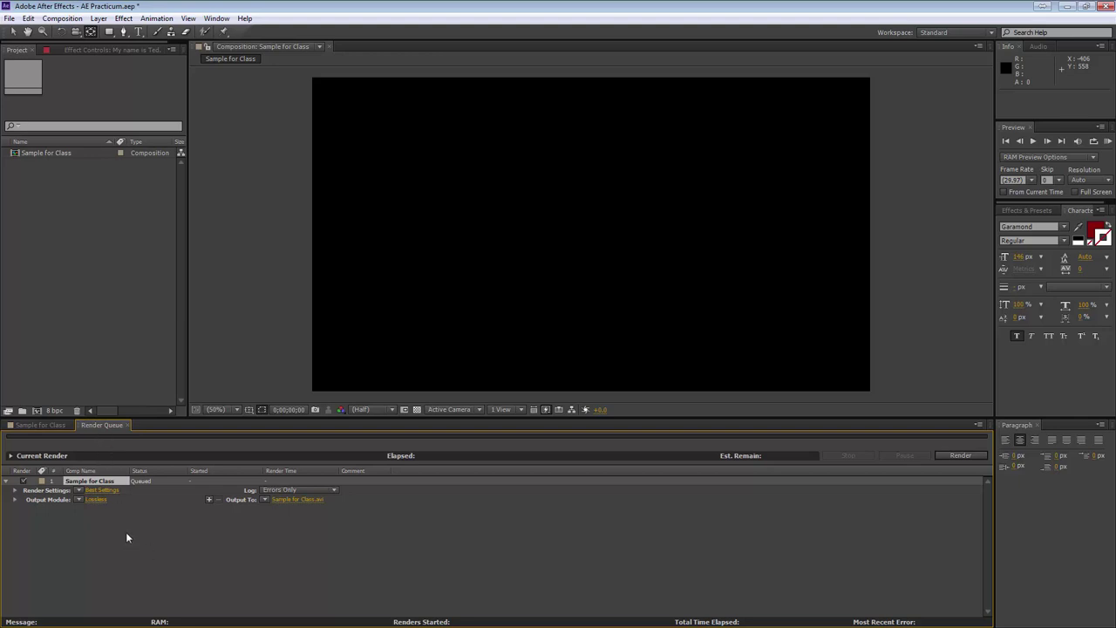
Step: Set the queued render's output destination to the Desktop as Sample for Class.avi
click(283, 499)
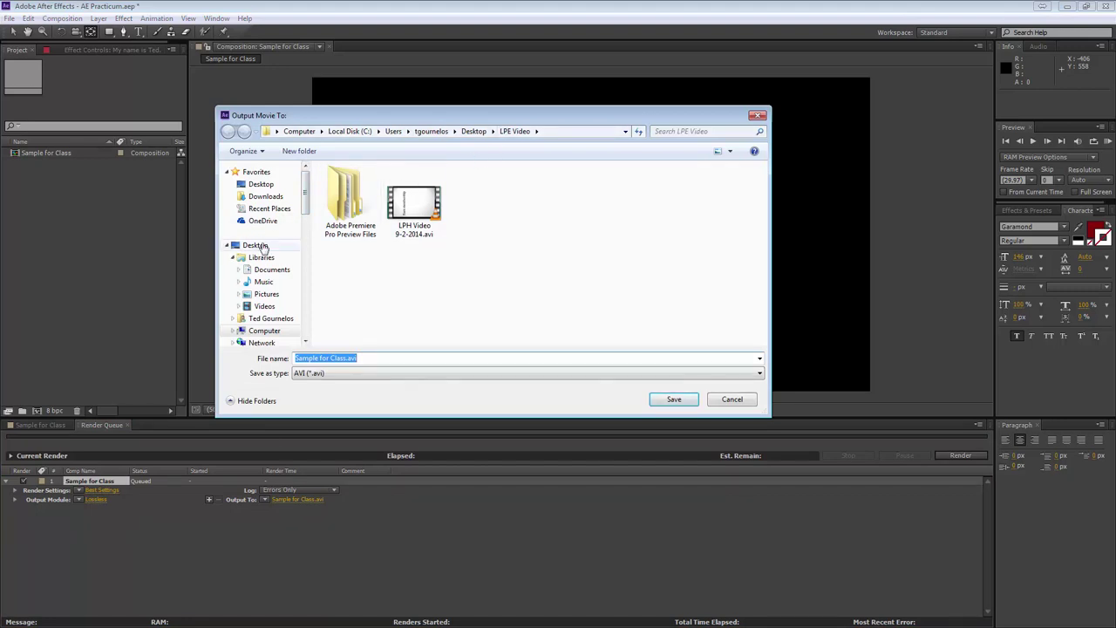
click(261, 247)
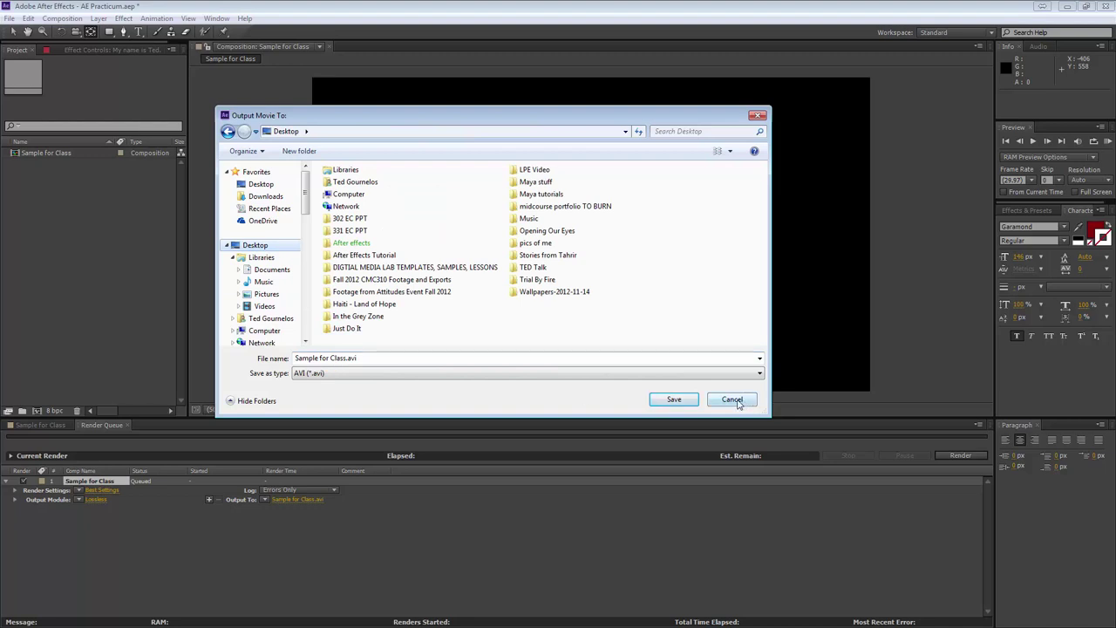
click(689, 402)
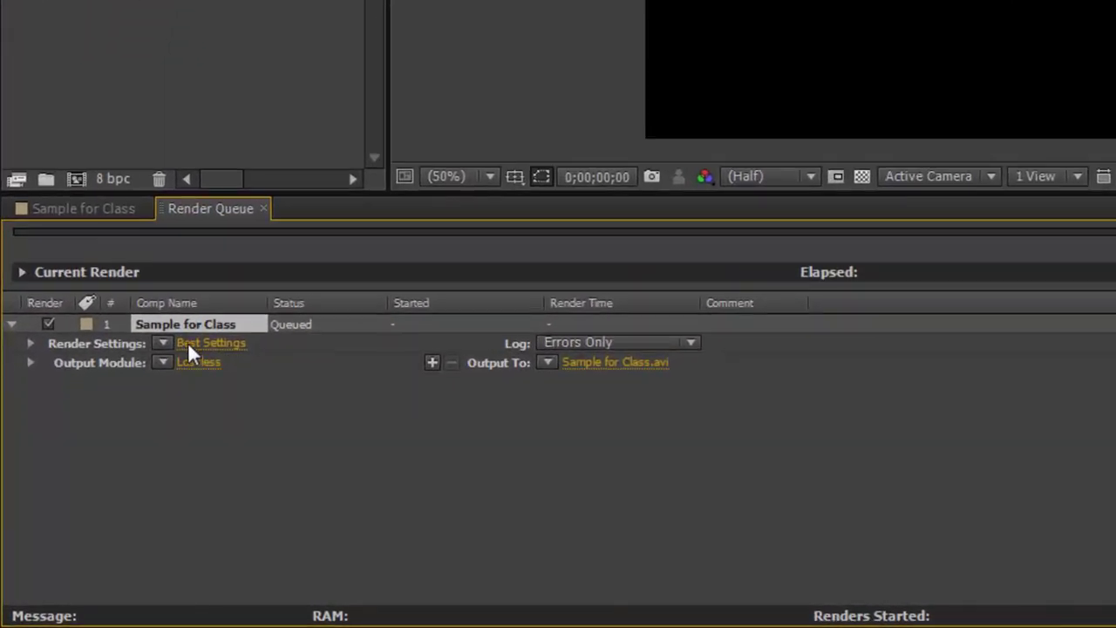
Step: Review the queued item's output module and render settings, keep them as they are, and start rendering Sample for Class
click(194, 361)
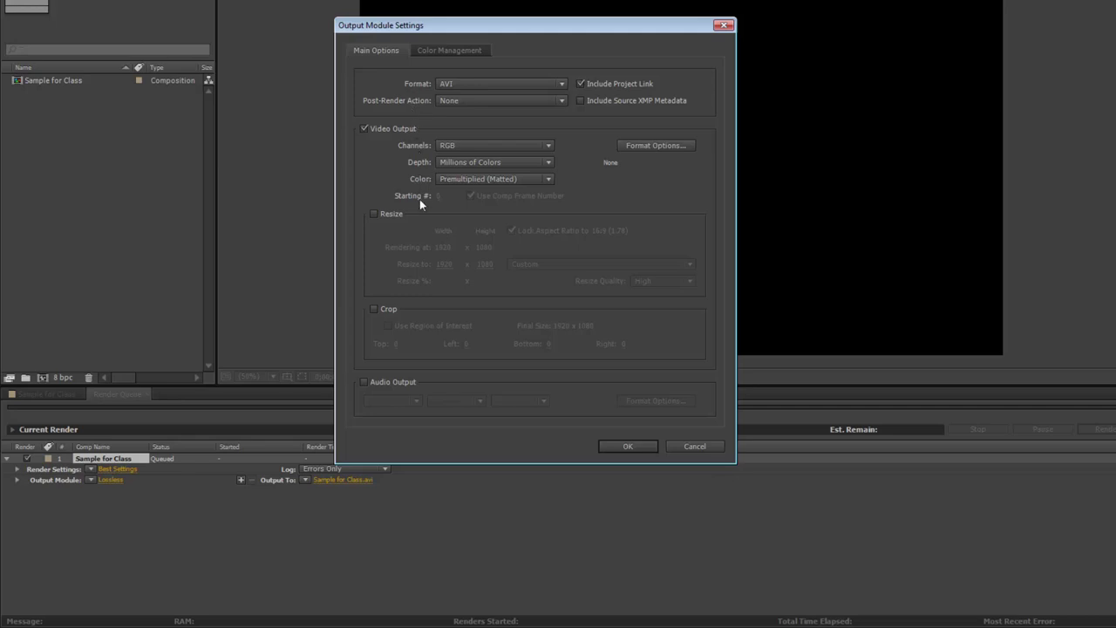
click(694, 446)
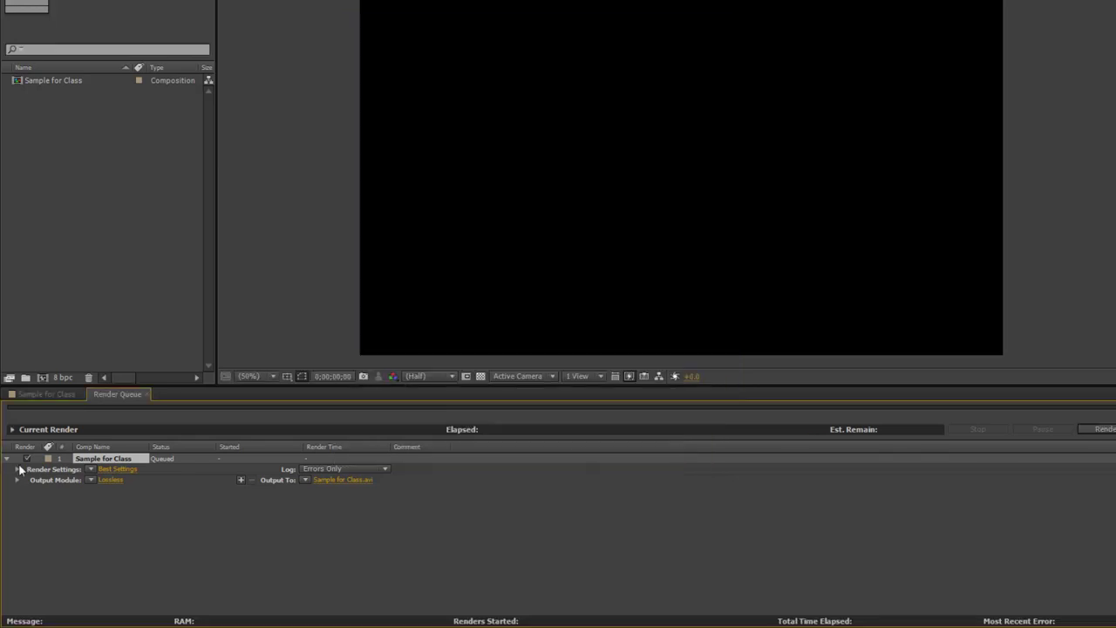
click(108, 478)
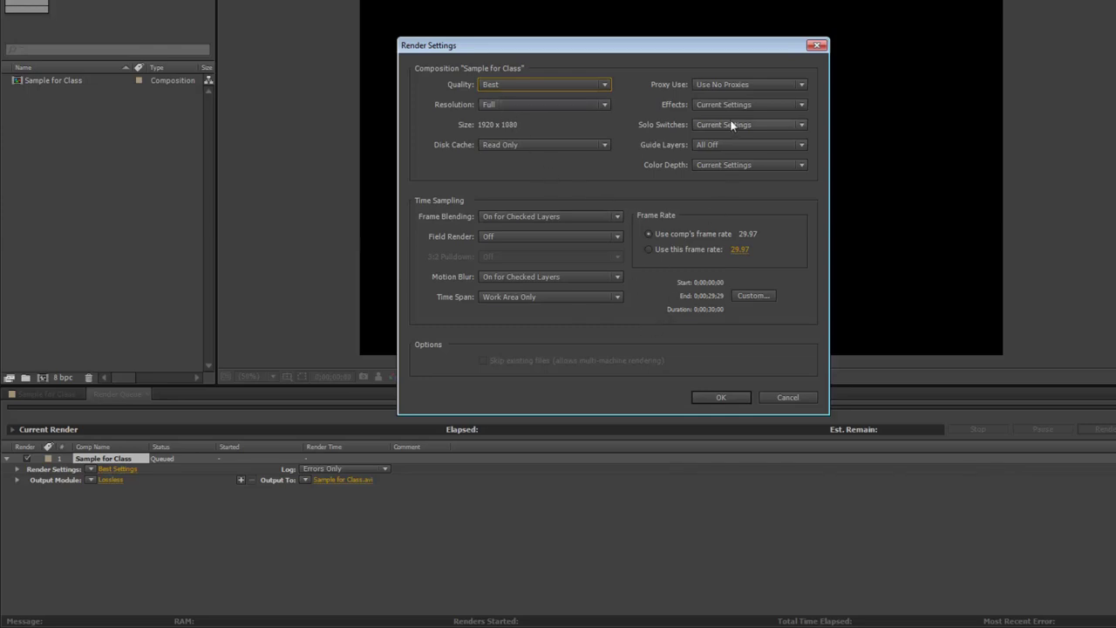
click(788, 398)
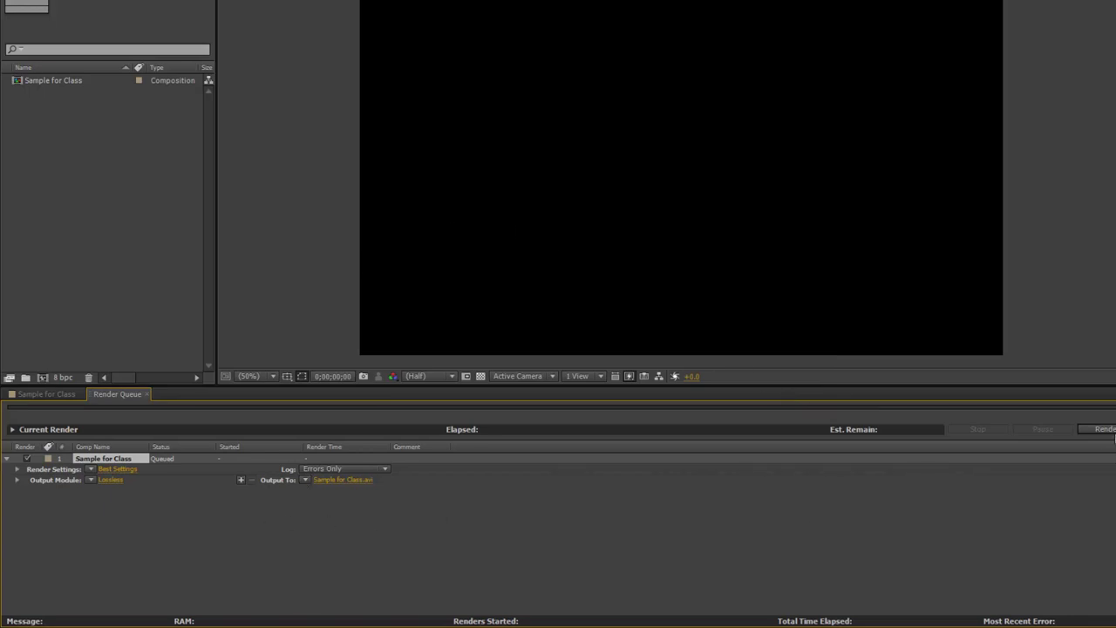
click(1105, 429)
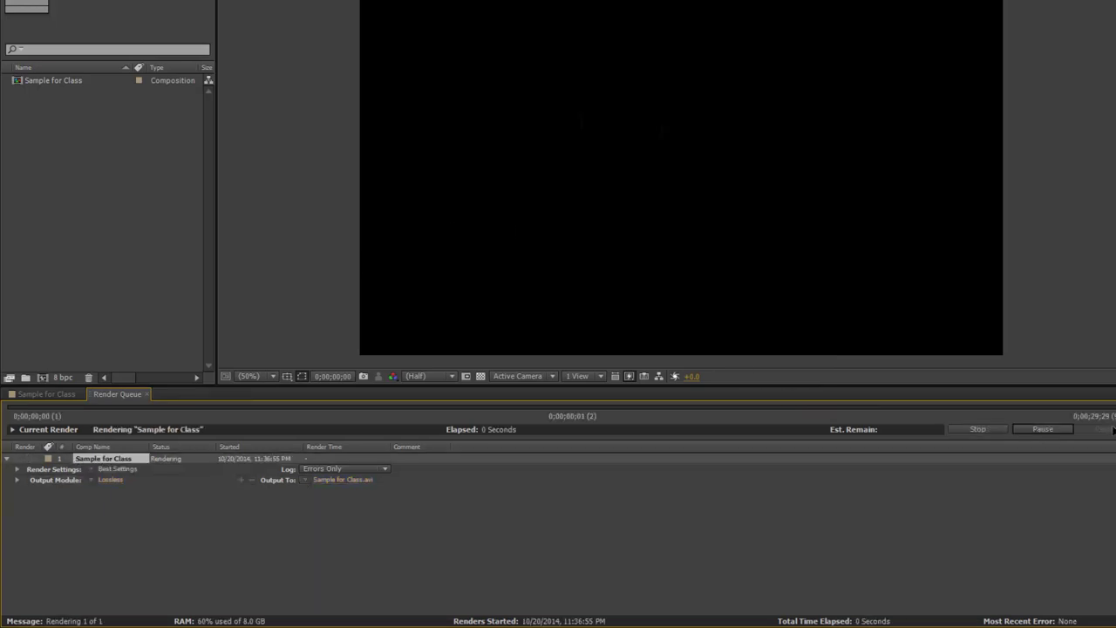